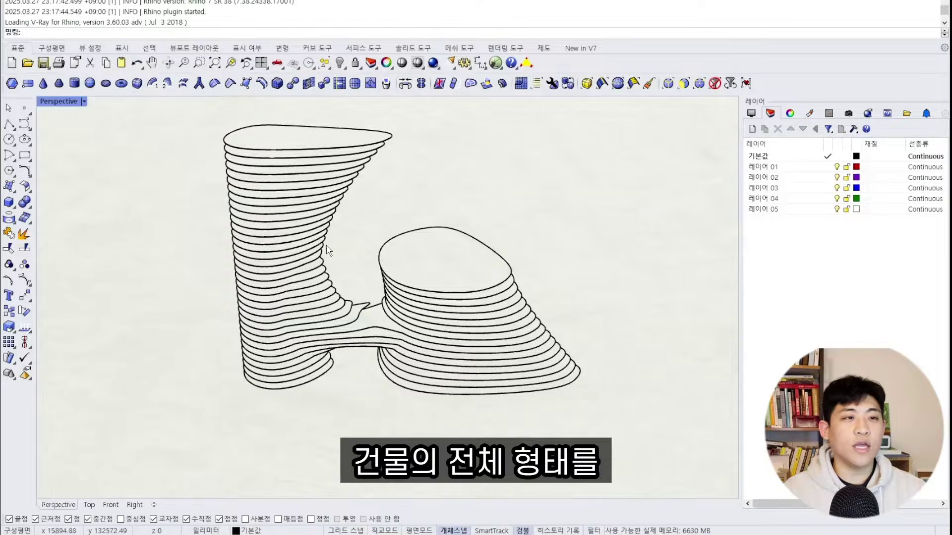
{"action": "right_click_drag", "start_coordinate": [411, 200], "coordinate": [459, 221]}
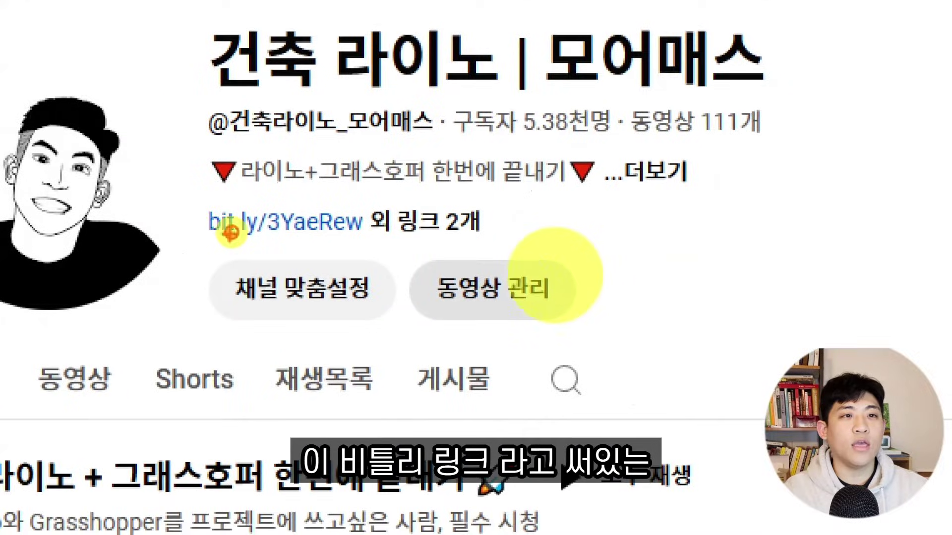
- Open the bit.ly link on the YouTube channel page in the browser and look up the Rhino shortcut command post in the 자료실 board
{"action": "left_click_drag", "start_coordinate": [183, 248], "coordinate": [451, 251]}
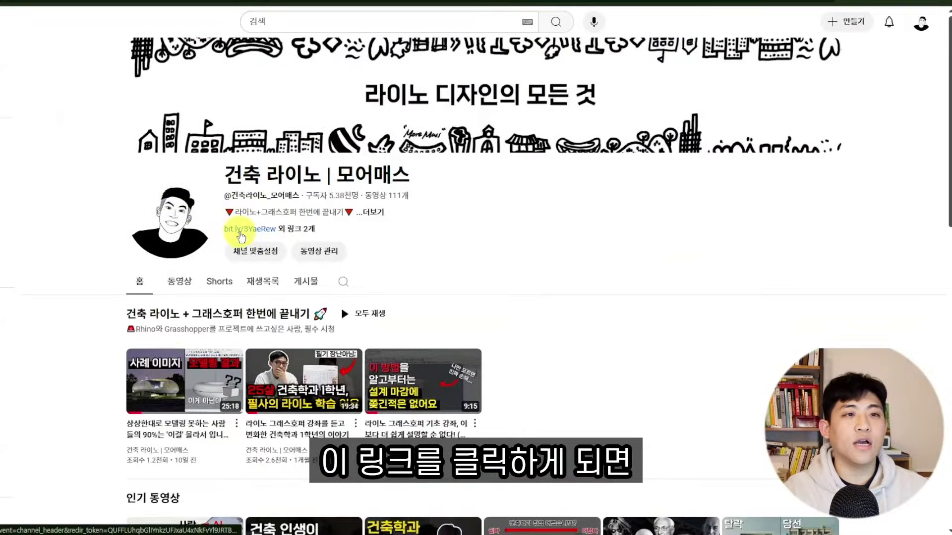
{"action": "left_click", "coordinate": [258, 223]}
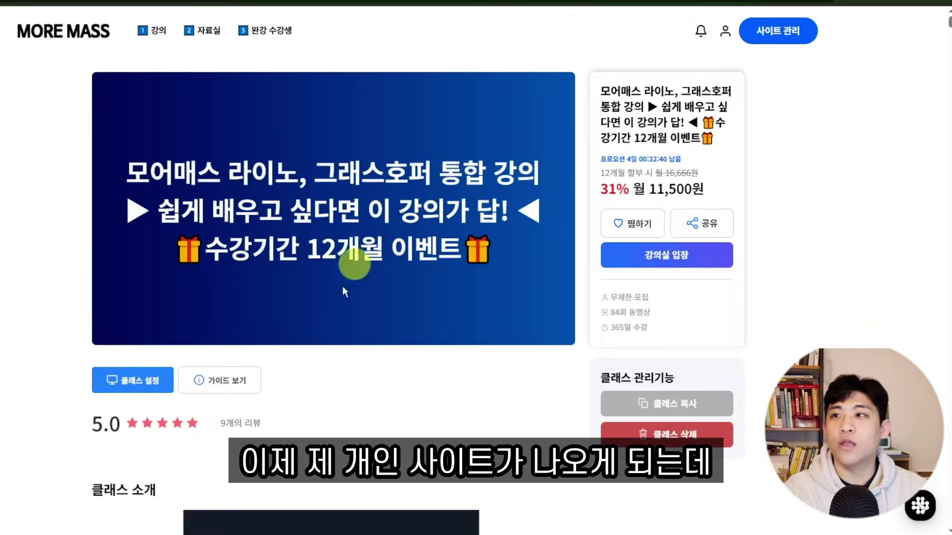
{"action": "left_click", "coordinate": [209, 31]}
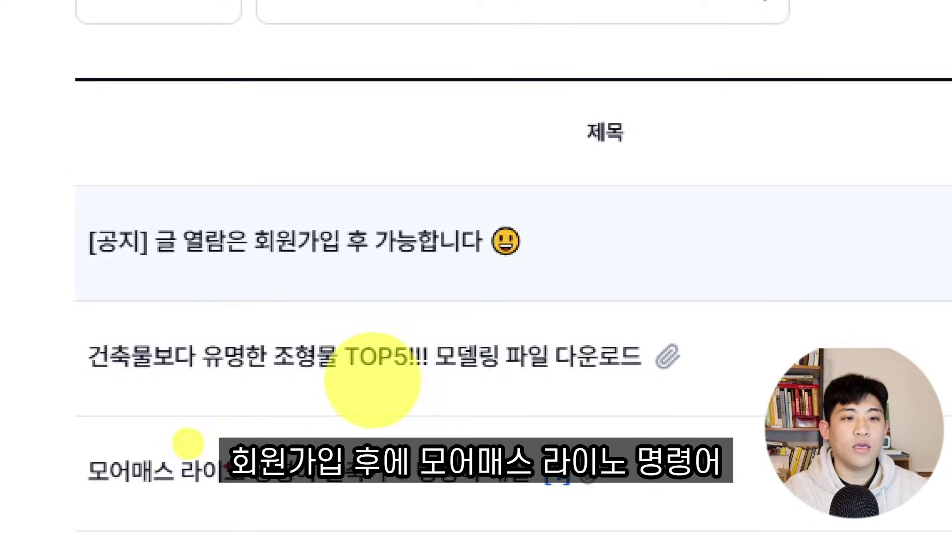
{"action": "left_click_drag", "start_coordinate": [46, 513], "coordinate": [684, 505]}
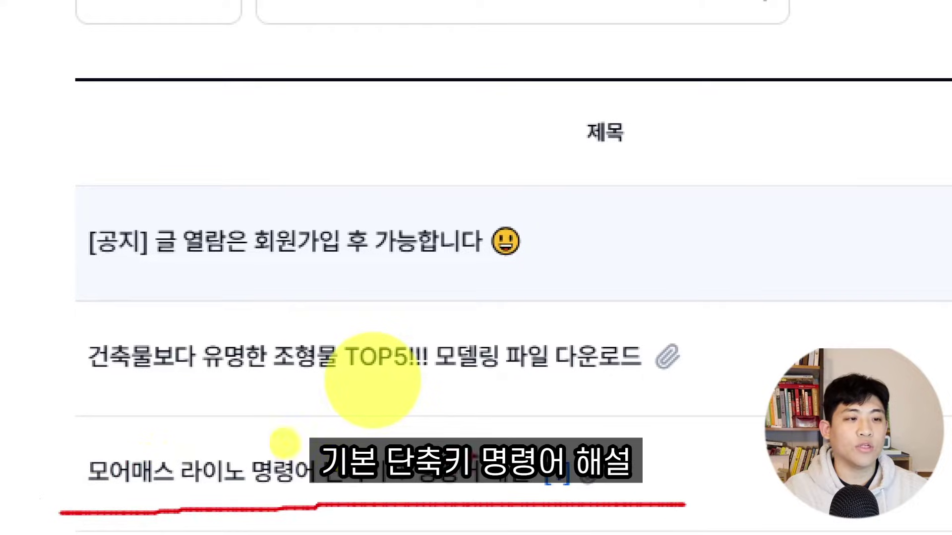
{"action": "left_click_drag", "start_coordinate": [133, 436], "coordinate": [766, 432]}
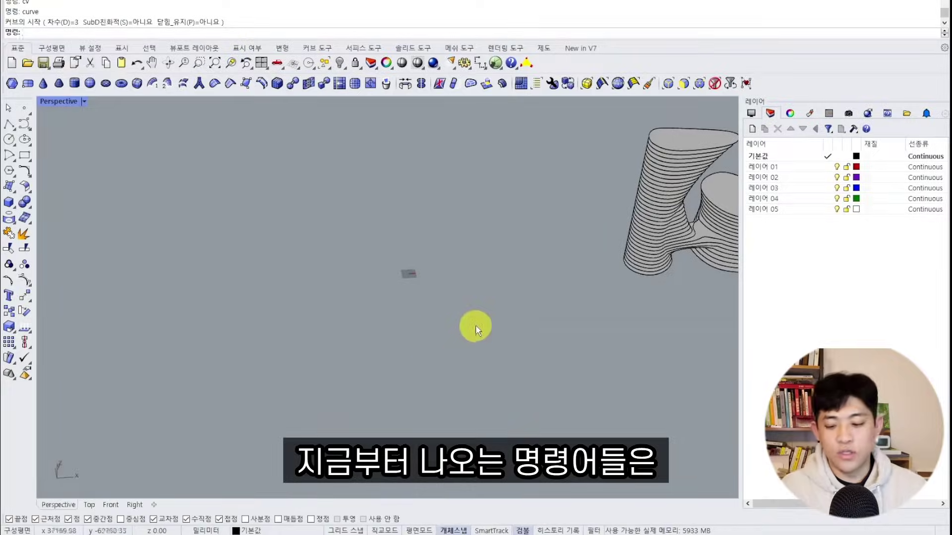
- In Rhino, select the top floor slab of the lower tower, followed by the top slab of the taller tower
{"action": "right_click_drag", "start_coordinate": [476, 326], "coordinate": [425, 361]}
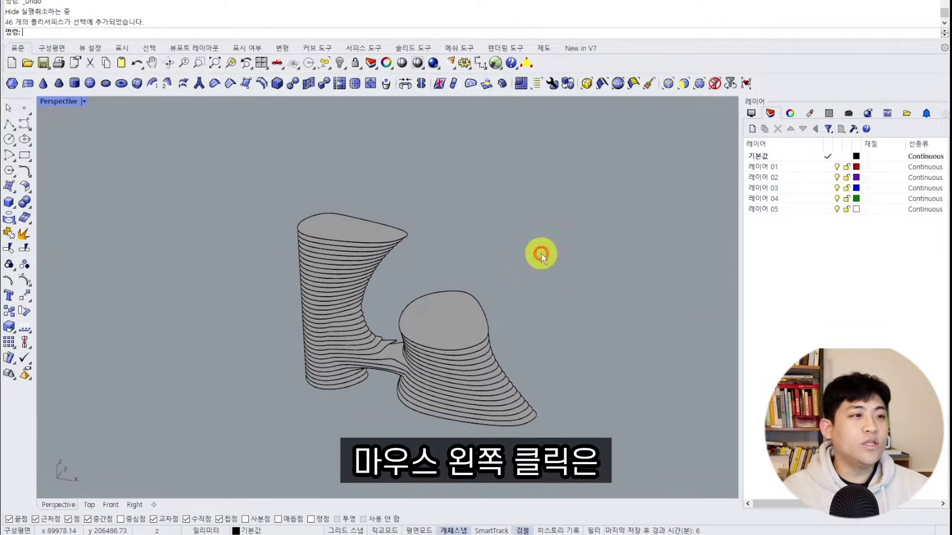
{"action": "left_click", "coordinate": [476, 290]}
{"action": "left_click", "coordinate": [386, 226]}
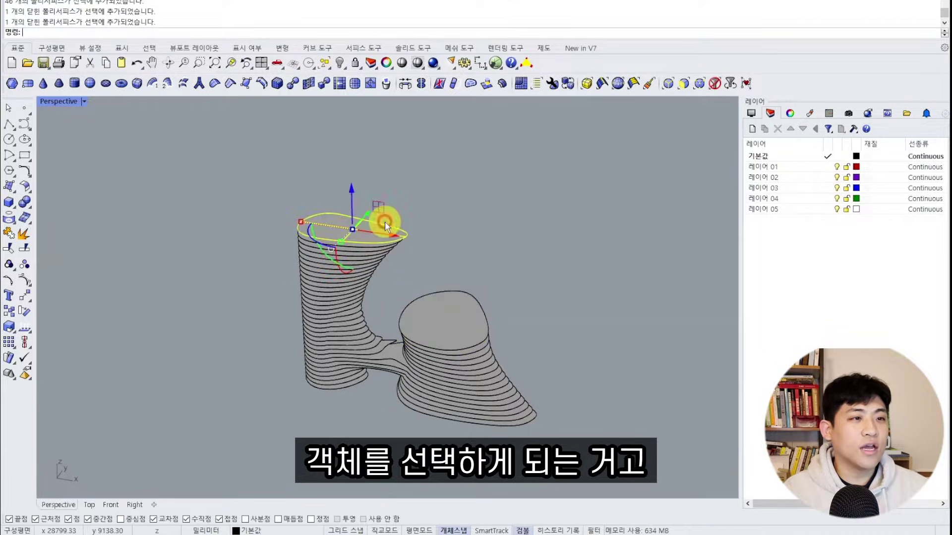
{"action": "mouse_move", "coordinate": [428, 272]}
{"action": "right_mouse_down"}
{"action": "mouse_move", "coordinate": [219, 272]}
{"action": "mouse_move", "coordinate": [512, 248]}
{"action": "mouse_move", "coordinate": [404, 287]}
{"action": "mouse_move", "coordinate": [486, 266]}
{"action": "mouse_move", "coordinate": [381, 250]}
{"action": "mouse_move", "coordinate": [433, 254]}
{"action": "mouse_move", "coordinate": [440, 234]}
{"action": "mouse_move", "coordinate": [418, 314]}
{"action": "mouse_move", "coordinate": [395, 276]}
{"action": "mouse_move", "coordinate": [408, 279]}
{"action": "mouse_move", "coordinate": [425, 248]}
{"action": "mouse_move", "coordinate": [440, 249]}
{"action": "mouse_move", "coordinate": [449, 361]}
{"action": "mouse_move", "coordinate": [461, 190]}
{"action": "mouse_move", "coordinate": [427, 260]}
{"action": "right_mouse_up"}
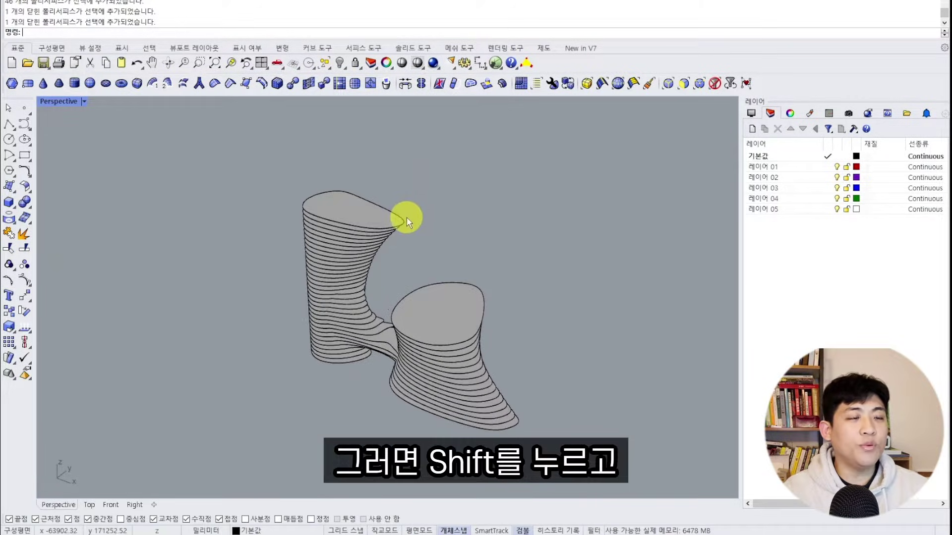
- Select the taller tower's top slab and add several more floor slabs from both towers to the selection
{"action": "left_click", "coordinate": [403, 221]}
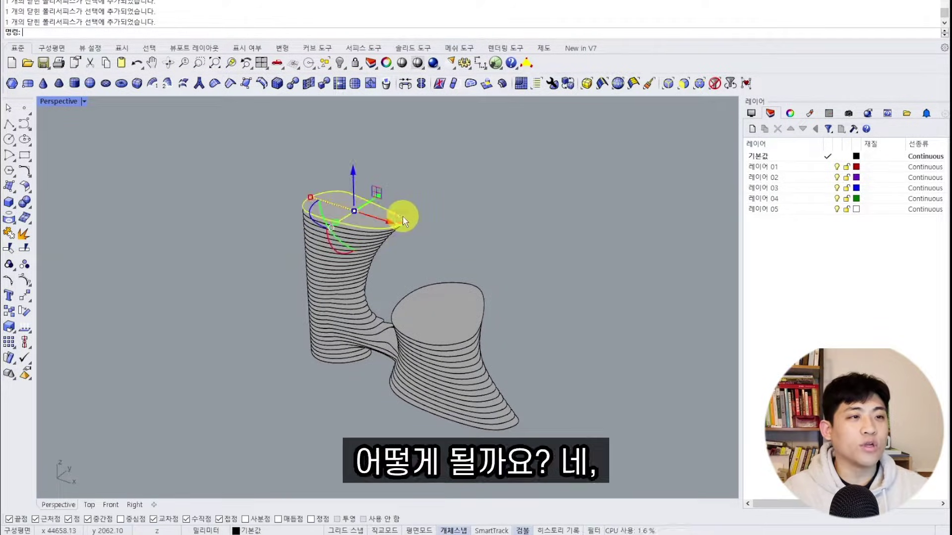
{"action": "left_click", "coordinate": [452, 287], "text": "shift"}
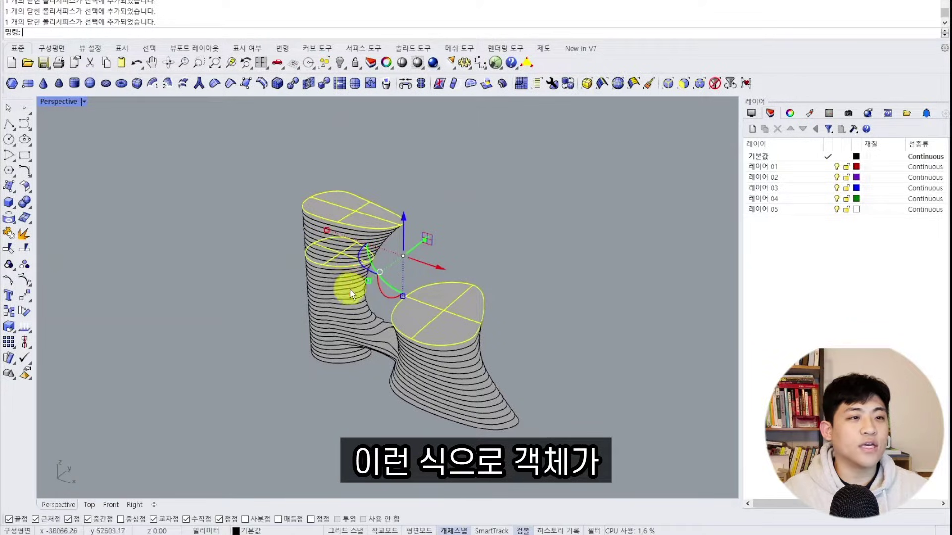
{"action": "left_click", "coordinate": [349, 324], "text": "shift"}
{"action": "left_click", "coordinate": [349, 333], "text": "shift"}
{"action": "left_click", "coordinate": [425, 378], "text": "shift"}
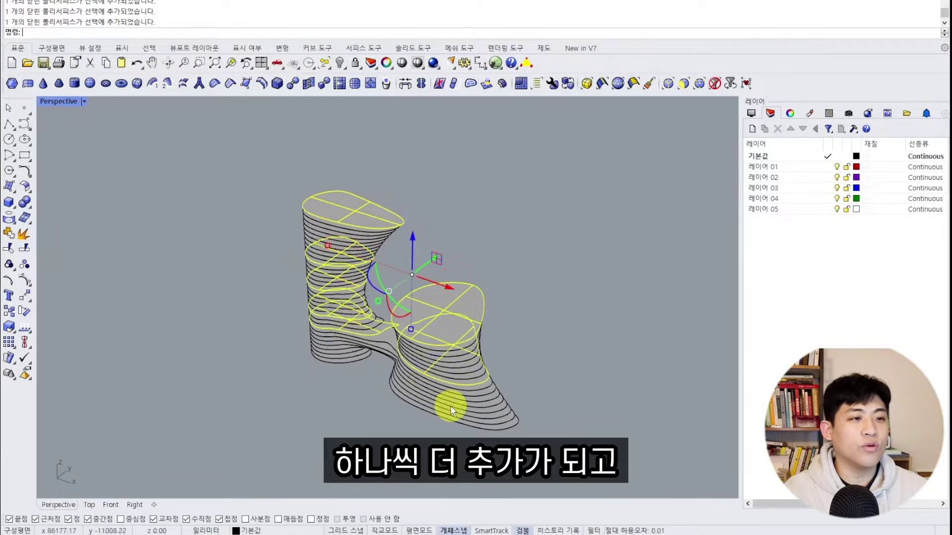
{"action": "left_click", "coordinate": [446, 404], "text": "shift"}
- Remove the taller tower's top slab and several other slabs from the selection, and clear the remaining selection
{"action": "left_click", "coordinate": [396, 219], "text": "ctrl"}
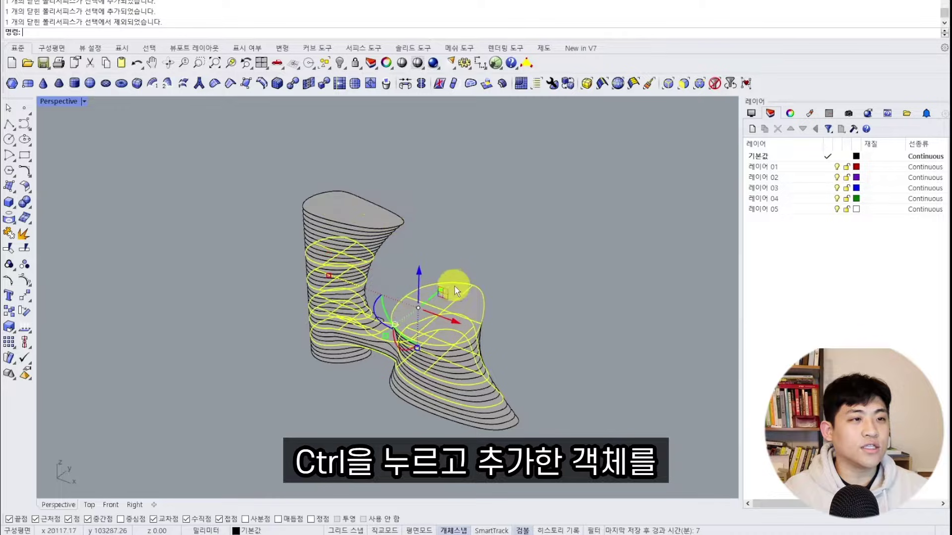
{"action": "left_click", "coordinate": [340, 277], "text": "ctrl"}
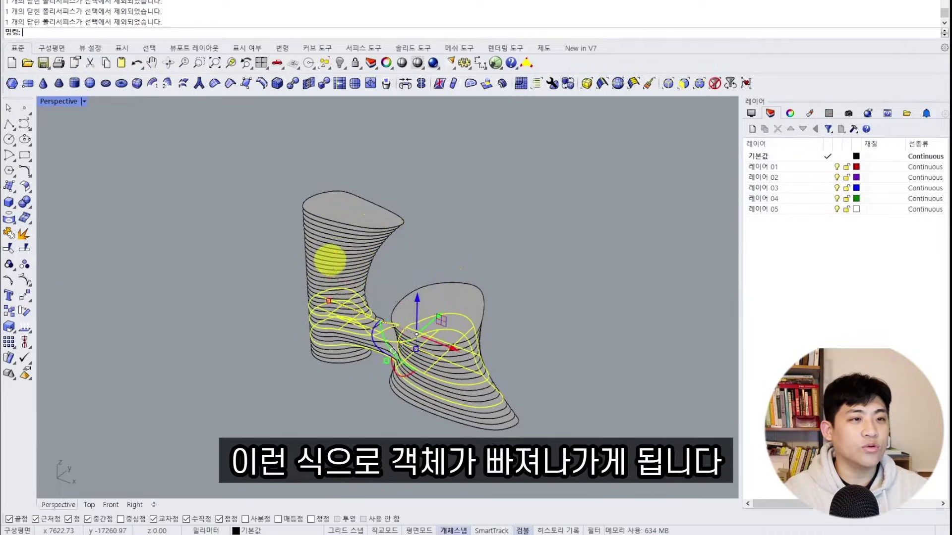
{"action": "left_click", "coordinate": [318, 312], "text": "ctrl"}
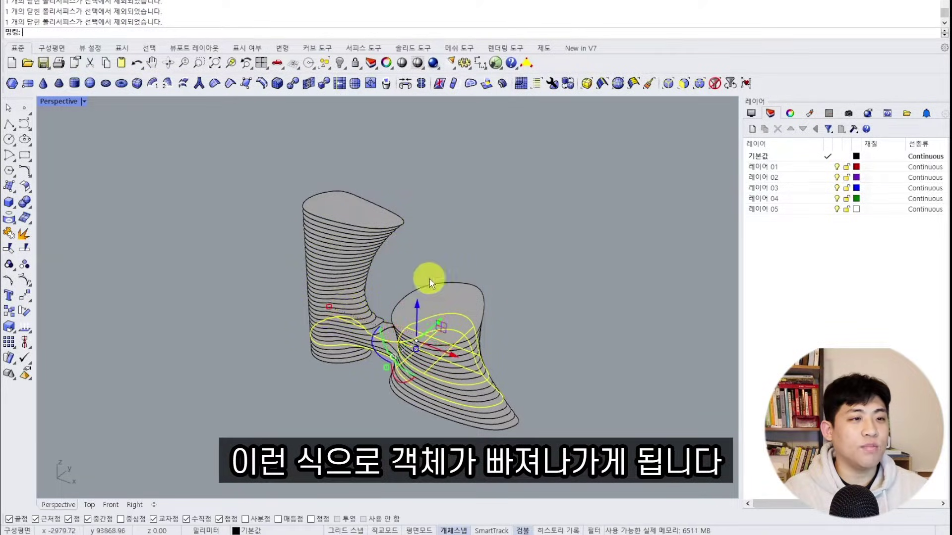
{"action": "left_click", "coordinate": [522, 272]}
{"action": "right_click_drag", "start_coordinate": [522, 272], "coordinate": [495, 245]}
{"action": "scroll", "coordinate": [554, 247], "scroll_direction": "down", "scroll_amount": 2}
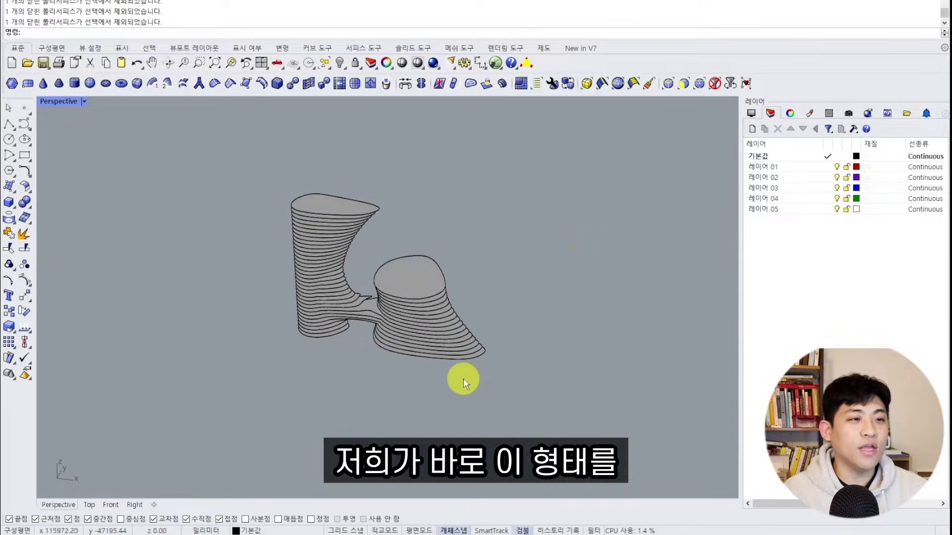
- Select all floor slabs of both towers and move the building aside along the X axis to free up drawing space
{"action": "left_click_drag", "start_coordinate": [539, 397], "coordinate": [335, 251]}
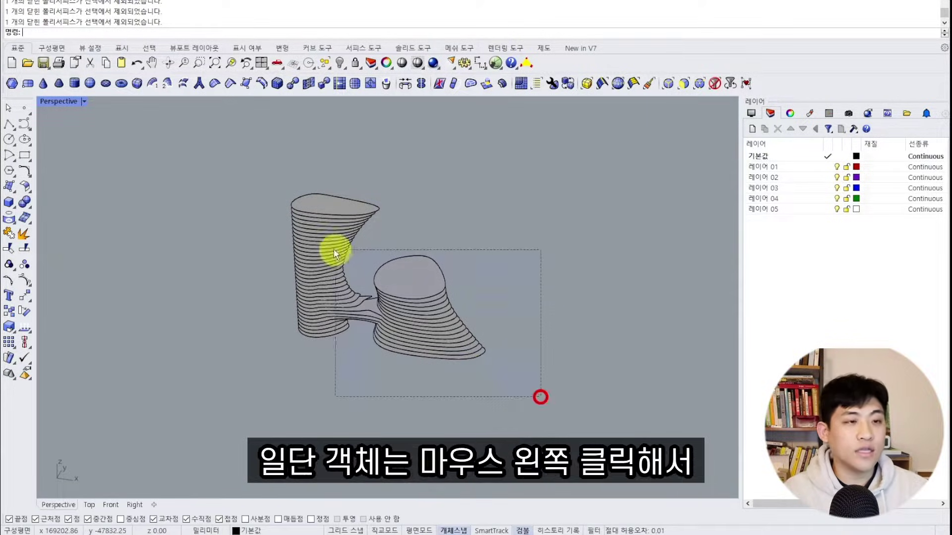
{"action": "left_click_drag", "start_coordinate": [526, 366], "coordinate": [243, 162]}
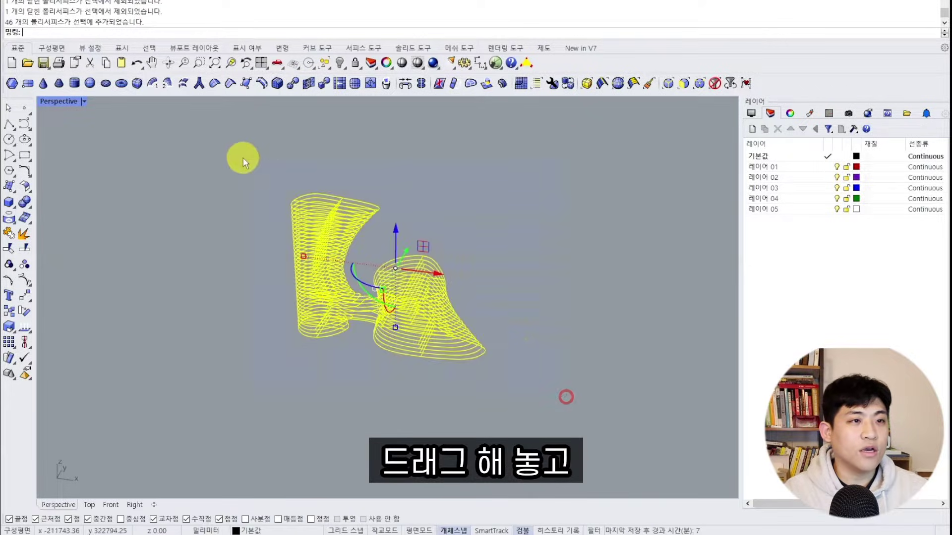
{"action": "left_click_drag", "start_coordinate": [438, 273], "coordinate": [696, 331]}
{"action": "left_click", "coordinate": [542, 393]}
{"action": "scroll", "coordinate": [542, 401], "scroll_direction": "down", "scroll_amount": 2}
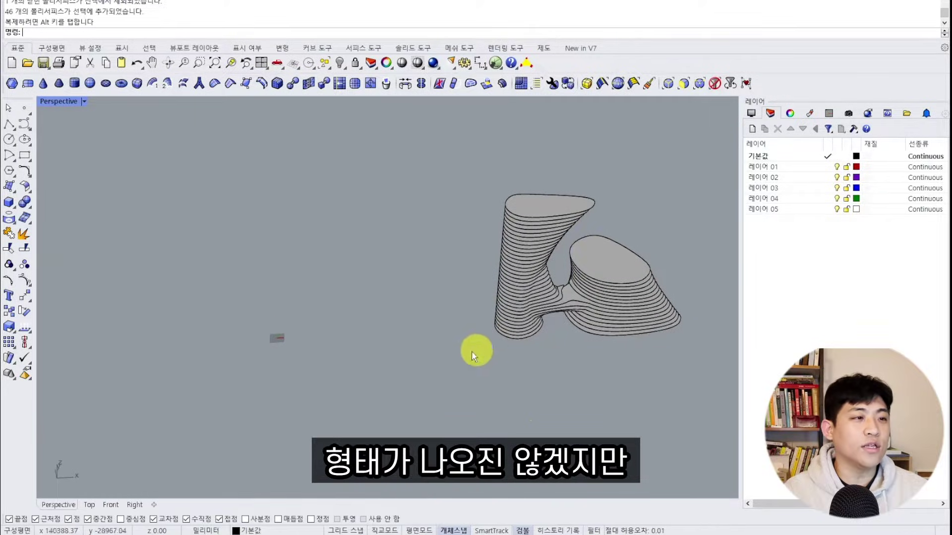
- Draw a closed, degree-3 horseshoe-shaped curve with the Curve command in the empty area beside the towers
{"action": "right_click_drag", "start_coordinate": [448, 347], "coordinate": [482, 329], "text": "shift"}
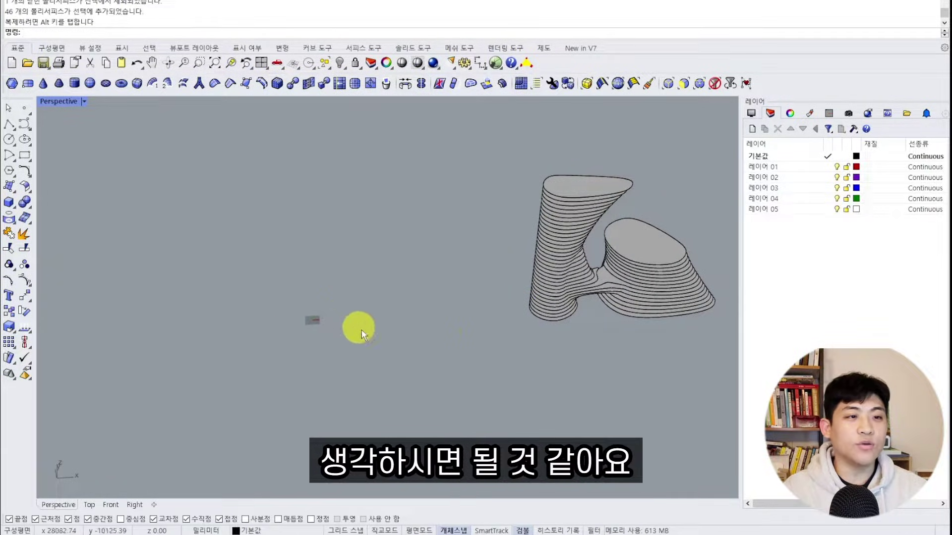
{"action": "right_click_drag", "start_coordinate": [352, 339], "coordinate": [425, 310], "text": "shift"}
{"action": "type", "text": "cv"}
{"action": "key", "text": "space"}
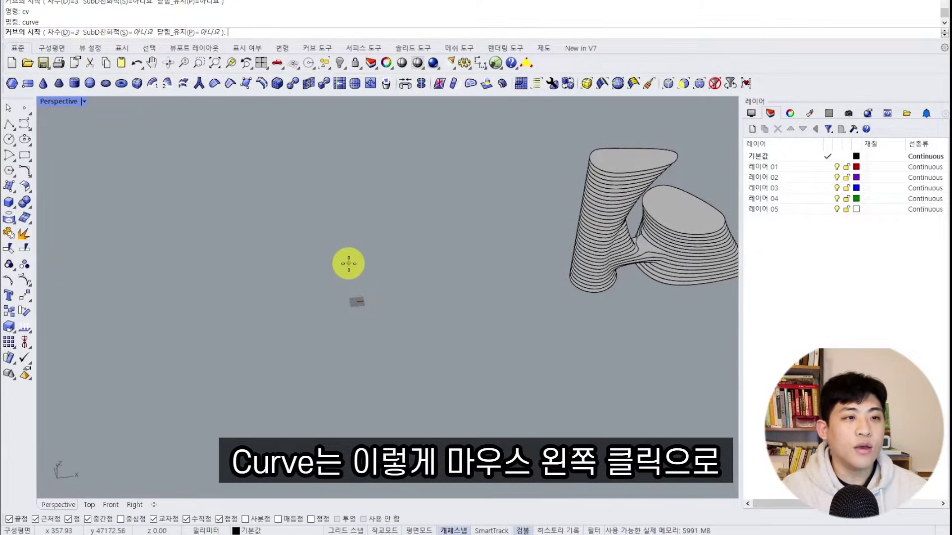
{"action": "left_click", "coordinate": [348, 263]}
{"action": "left_click", "coordinate": [296, 251]}
{"action": "left_click", "coordinate": [233, 296]}
{"action": "left_click", "coordinate": [326, 336]}
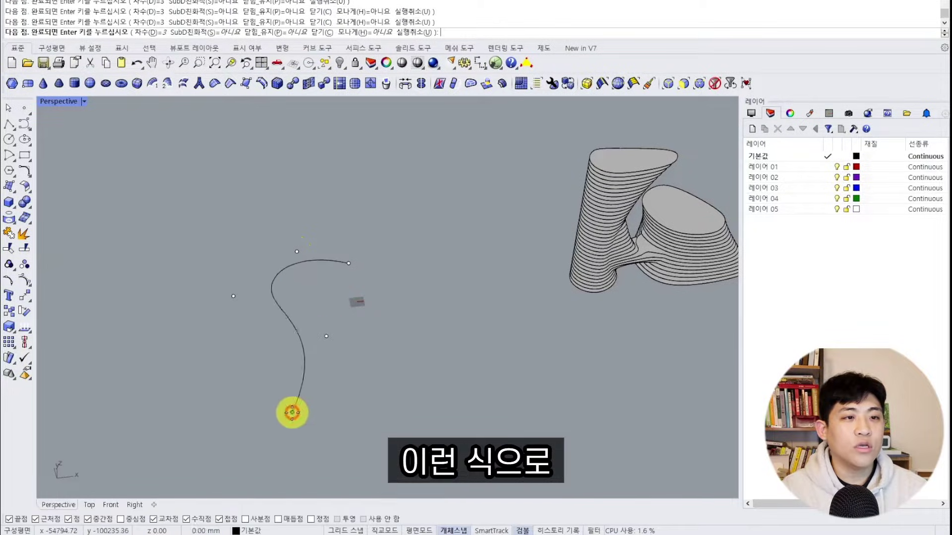
{"action": "left_click", "coordinate": [292, 412]}
{"action": "left_click", "coordinate": [206, 364]}
{"action": "left_click", "coordinate": [176, 349]}
{"action": "left_click", "coordinate": [191, 282]}
{"action": "left_click", "coordinate": [220, 256]}
{"action": "left_click", "coordinate": [217, 201]}
{"action": "left_click", "coordinate": [302, 185]}
{"action": "left_click", "coordinate": [361, 192]}
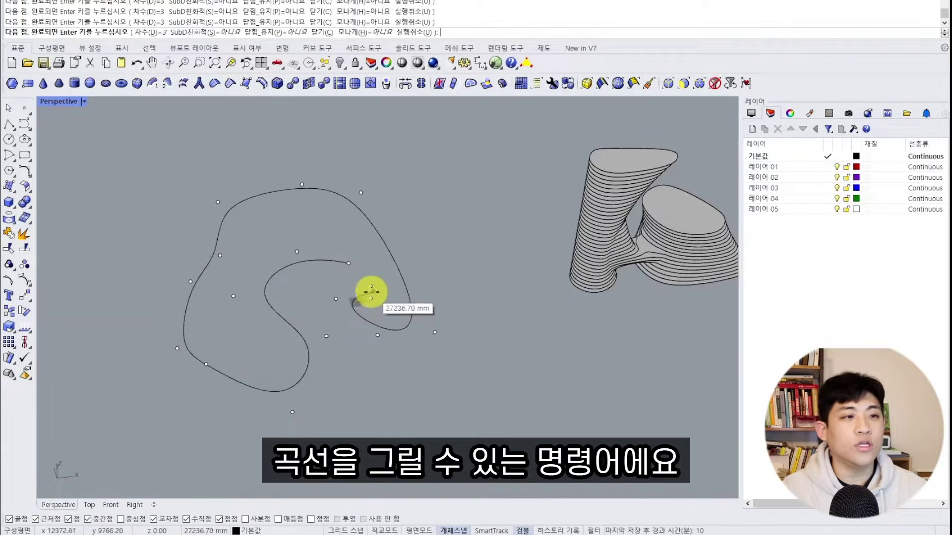
{"action": "left_click", "coordinate": [347, 269]}
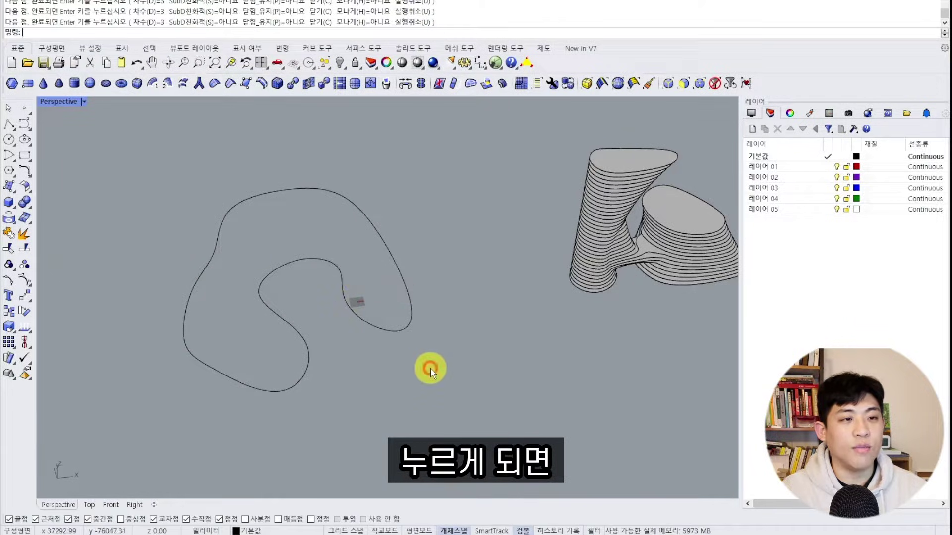
- Select the horseshoe-shaped curve to inspect it and clear the selection
{"action": "right_click_drag", "start_coordinate": [430, 368], "coordinate": [403, 304]}
{"action": "left_click", "coordinate": [403, 303]}
{"action": "left_click", "coordinate": [382, 368]}
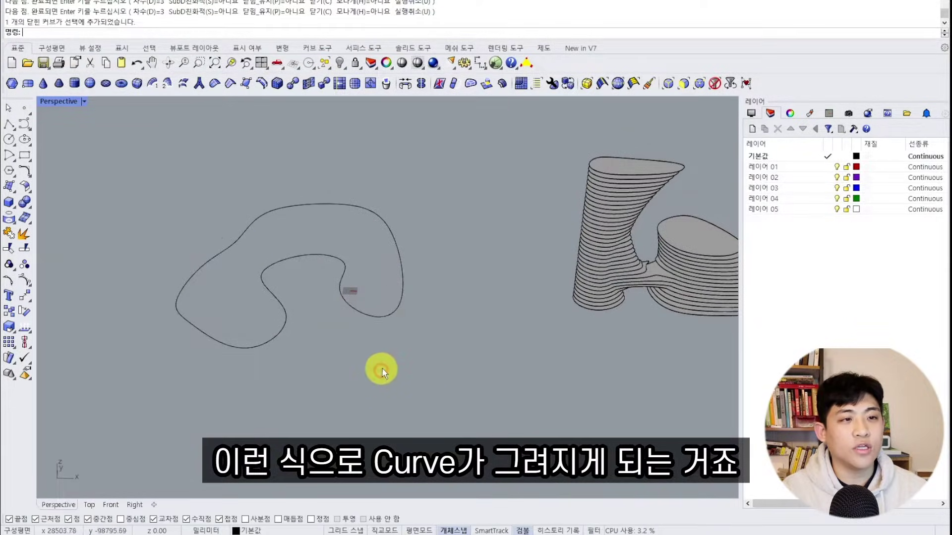
{"action": "right_click_drag", "start_coordinate": [382, 368], "coordinate": [419, 397]}
{"action": "left_click", "coordinate": [421, 368]}
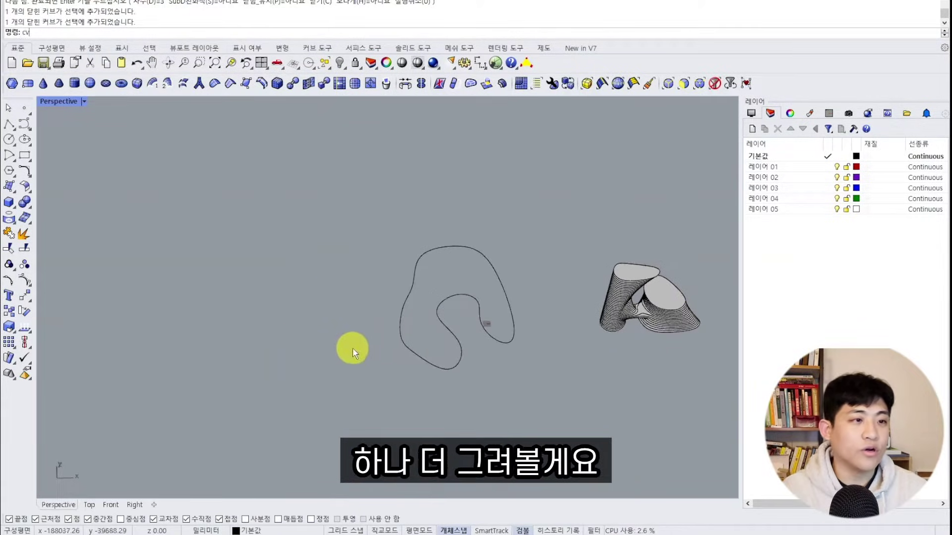
- Draw a second closed curve, roughly square with wavy sides, on the side of the horseshoe-shaped curve away from the towers
{"action": "key", "text": "Return"}
{"action": "scroll", "coordinate": [350, 347], "scroll_direction": "up", "scroll_amount": 2}
{"action": "left_click", "coordinate": [349, 350]}
{"action": "left_click", "coordinate": [384, 361]}
{"action": "left_click", "coordinate": [394, 344]}
{"action": "left_click", "coordinate": [387, 311]}
{"action": "left_click", "coordinate": [401, 284]}
{"action": "left_click", "coordinate": [376, 238]}
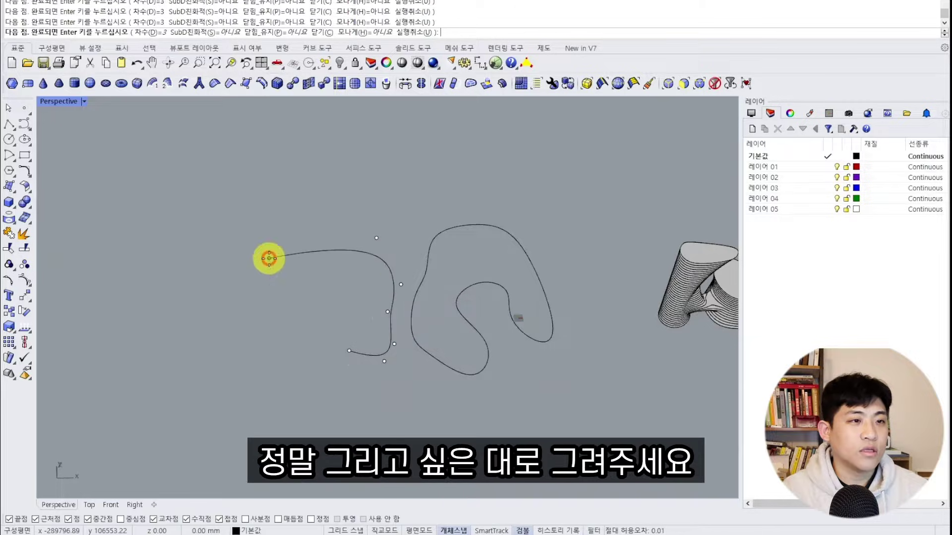
{"action": "left_click", "coordinate": [268, 258]}
{"action": "left_click", "coordinate": [318, 300]}
{"action": "left_click", "coordinate": [289, 338]}
{"action": "left_click", "coordinate": [307, 362]}
{"action": "left_click", "coordinate": [347, 352]}
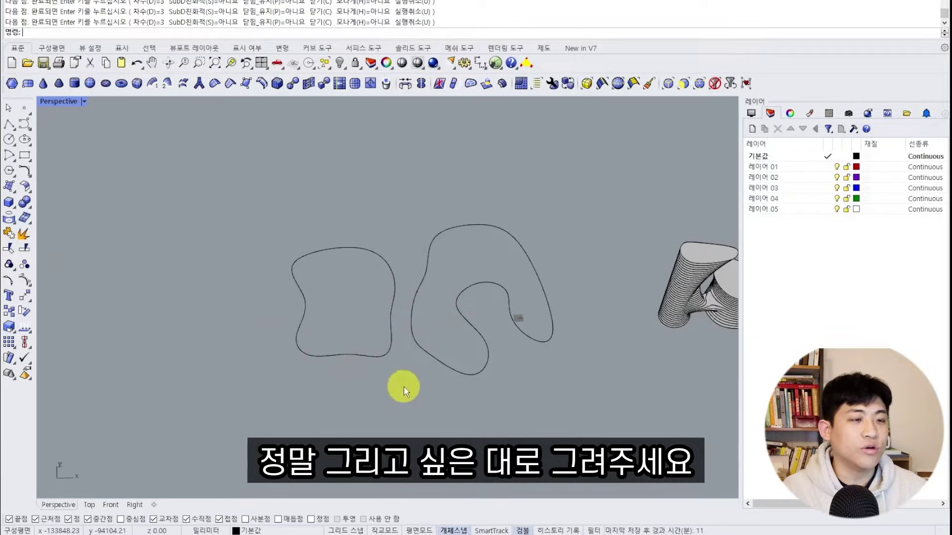
{"action": "right_click_drag", "start_coordinate": [352, 412], "coordinate": [353, 376]}
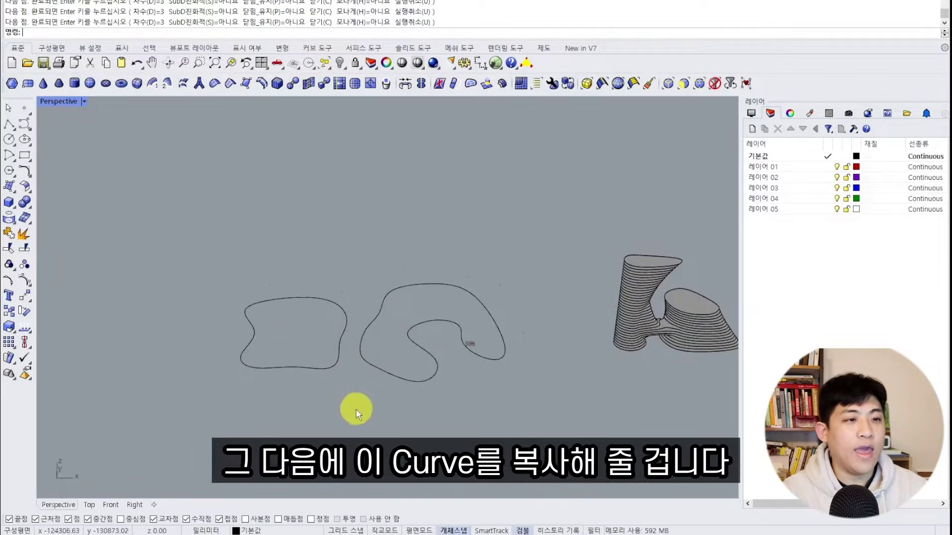
{"action": "right_click_drag", "start_coordinate": [356, 410], "coordinate": [352, 398]}
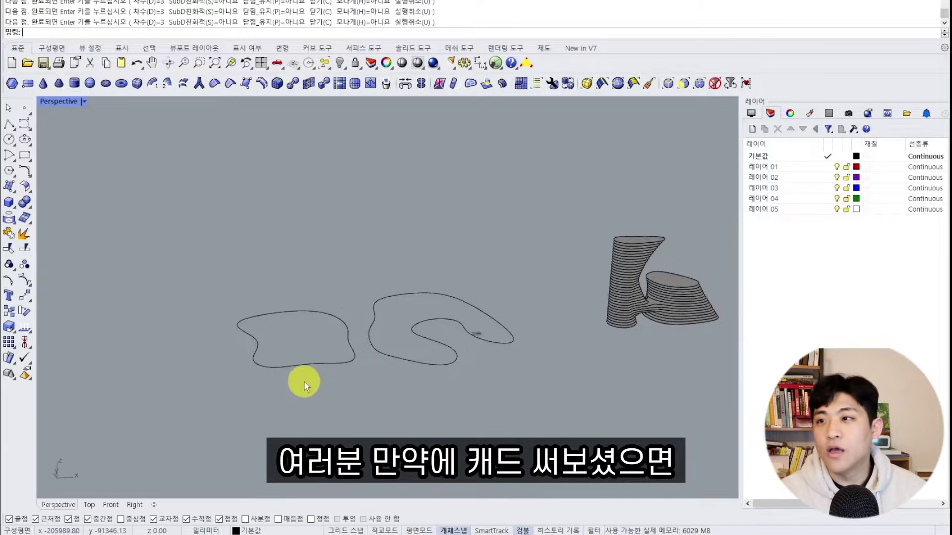
{"action": "scroll", "coordinate": [304, 383], "scroll_direction": "up", "scroll_amount": 4}
{"action": "right_click_drag", "start_coordinate": [562, 378], "coordinate": [530, 391]}
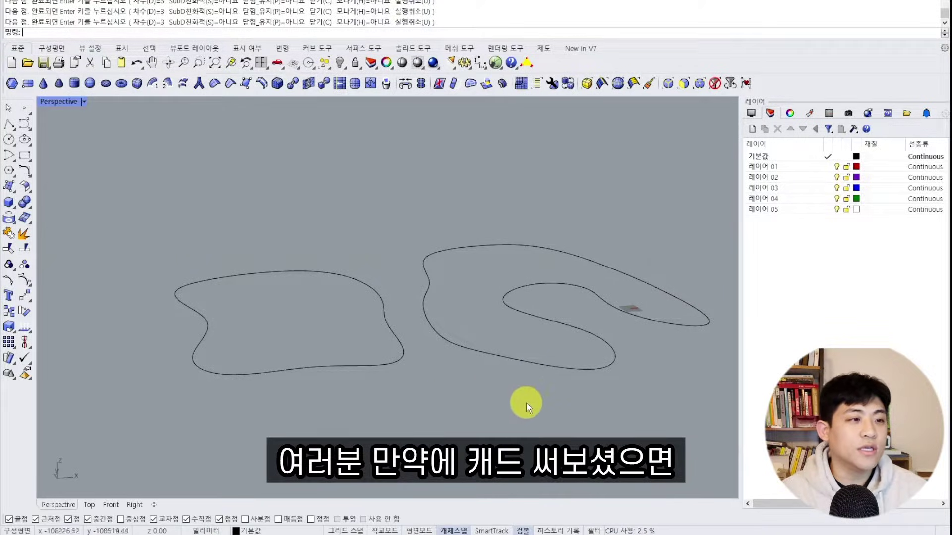
{"action": "type", "text": "c"}
{"action": "key", "text": "space"}
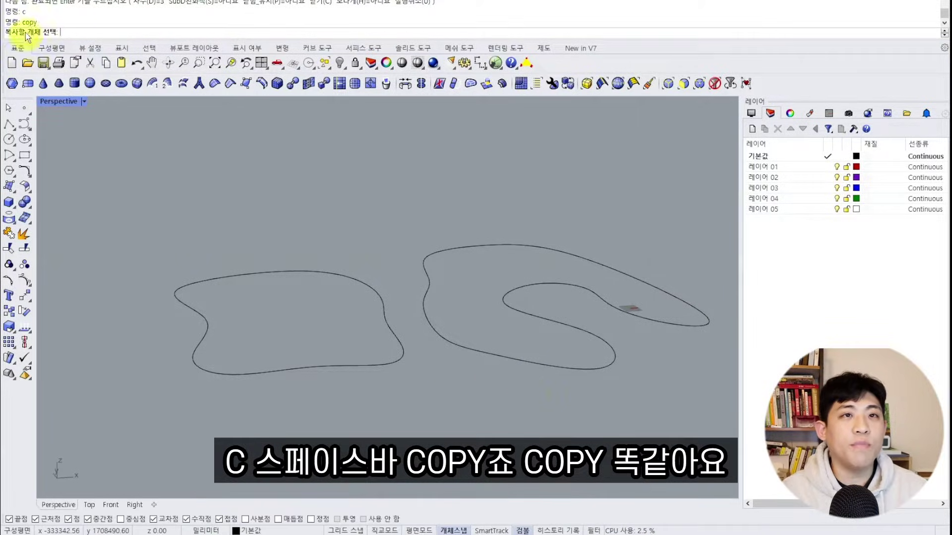
{"action": "left_click", "coordinate": [402, 360]}
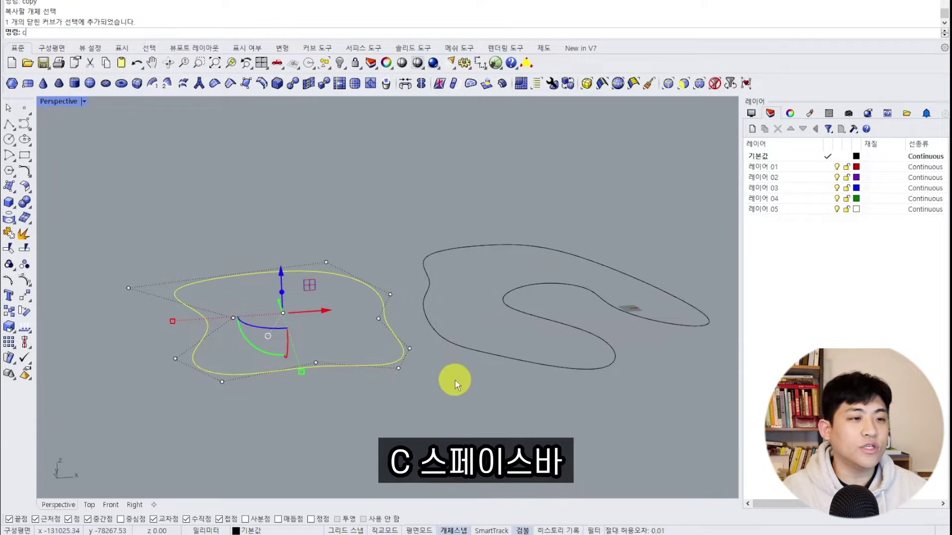
{"action": "key", "text": "Return"}
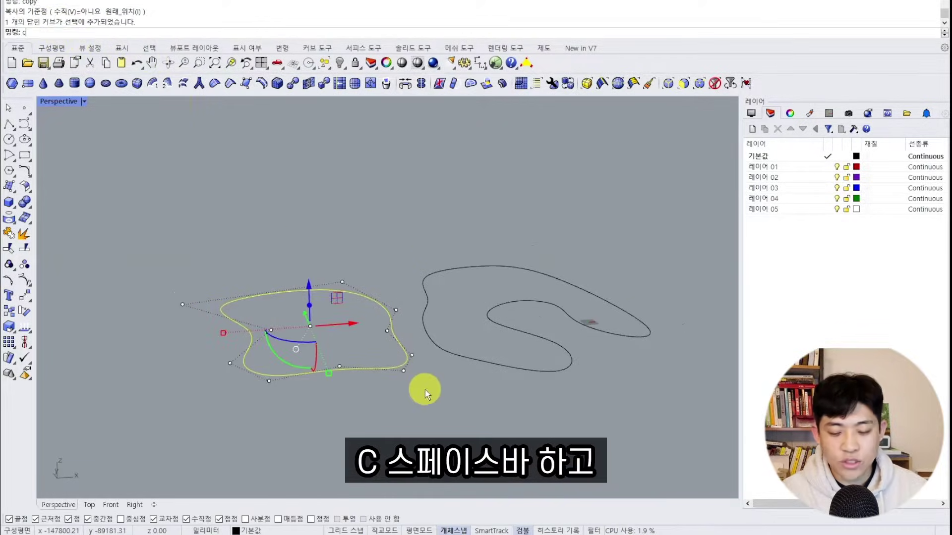
- Copy the wavy square curve straight up with the Copy command's Vertical option set to Yes
{"action": "type", "text": "c"}
{"action": "key", "text": "space"}
{"action": "type", "text": "v"}
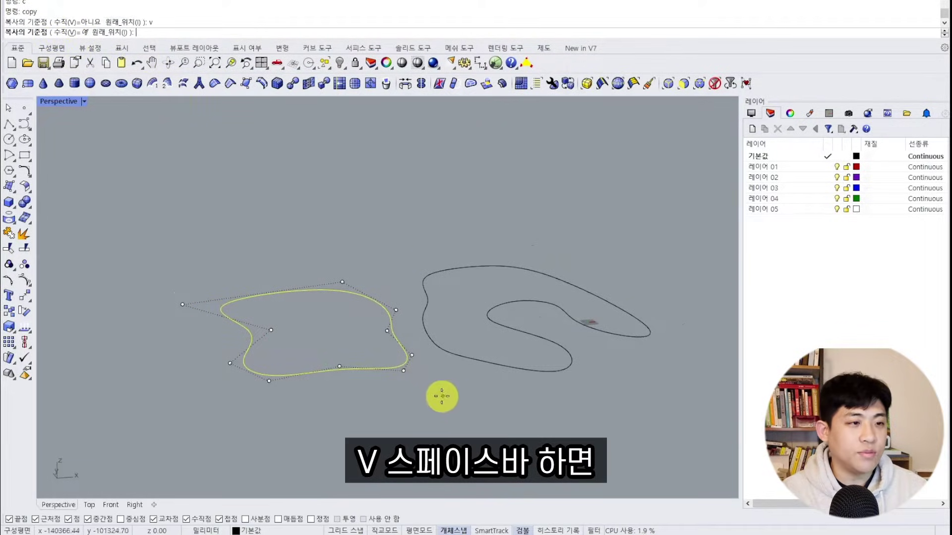
{"action": "key", "text": "space"}
{"action": "left_click", "coordinate": [433, 391]}
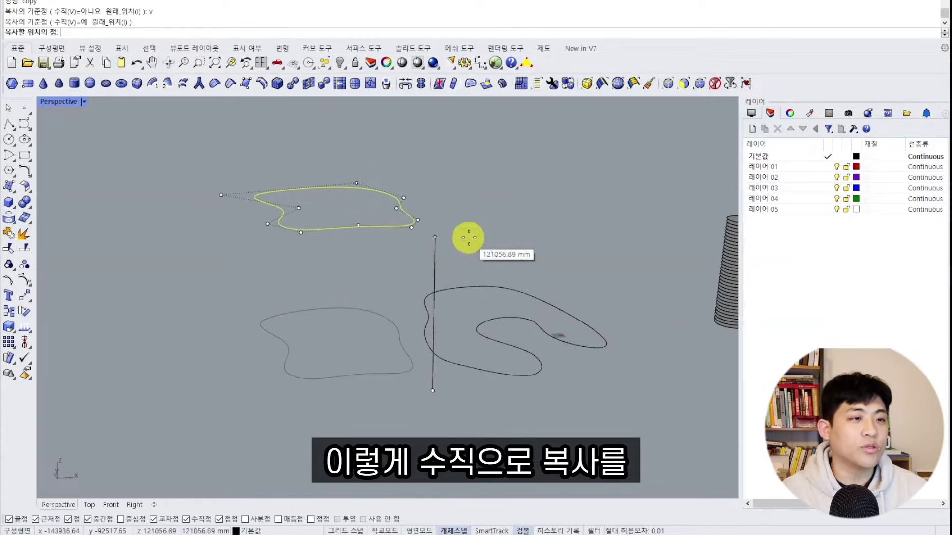
{"action": "left_click", "coordinate": [471, 212]}
{"action": "key", "text": "Return"}
{"action": "right_click_drag", "start_coordinate": [471, 212], "coordinate": [427, 293]}
- Make a vertical copy of the horseshoe-shaped curve at a lower height than the wavy square curve's copy
{"action": "left_click", "coordinate": [420, 315]}
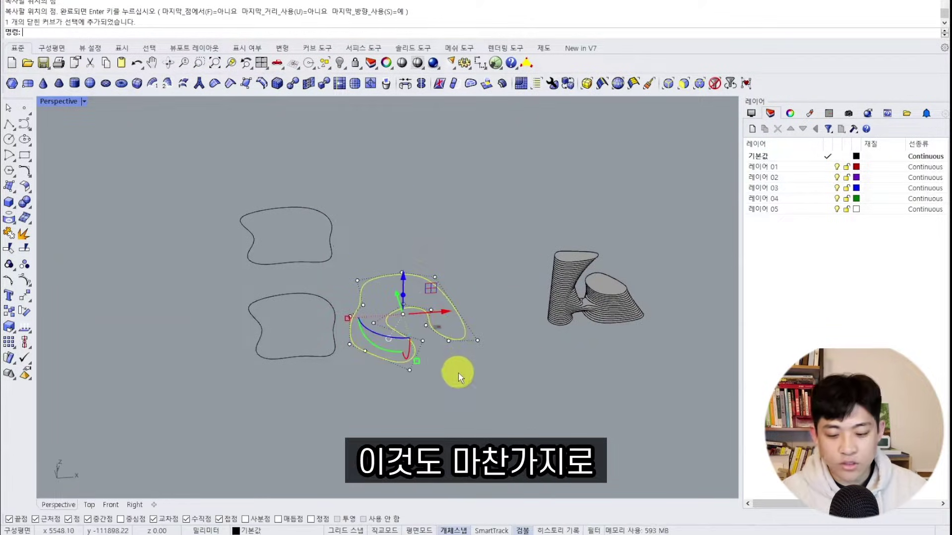
{"action": "type", "text": "c"}
{"action": "key", "text": "space"}
{"action": "type", "text": "v"}
{"action": "key", "text": "space"}
{"action": "left_click", "coordinate": [471, 369]}
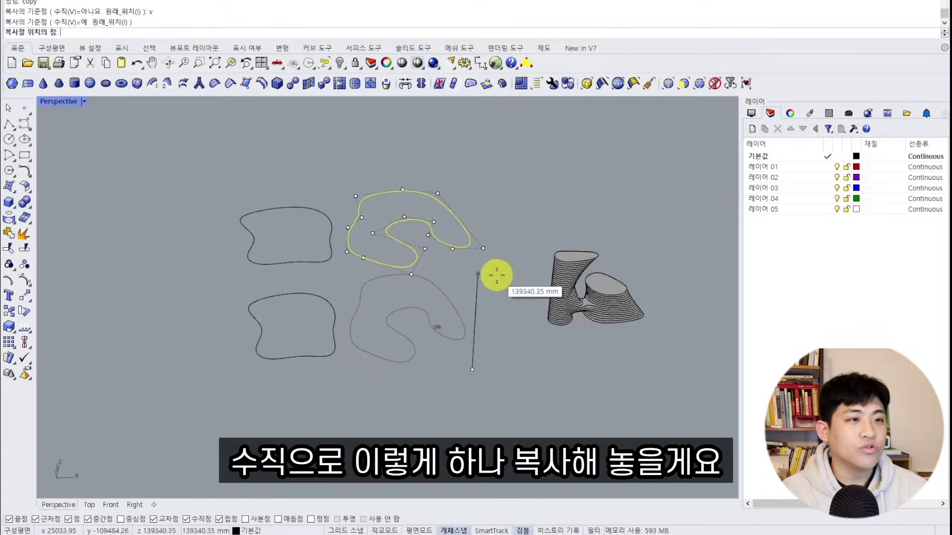
{"action": "left_click", "coordinate": [499, 323]}
{"action": "key", "text": "space"}
{"action": "scroll", "coordinate": [432, 304], "scroll_direction": "up", "scroll_amount": 4}
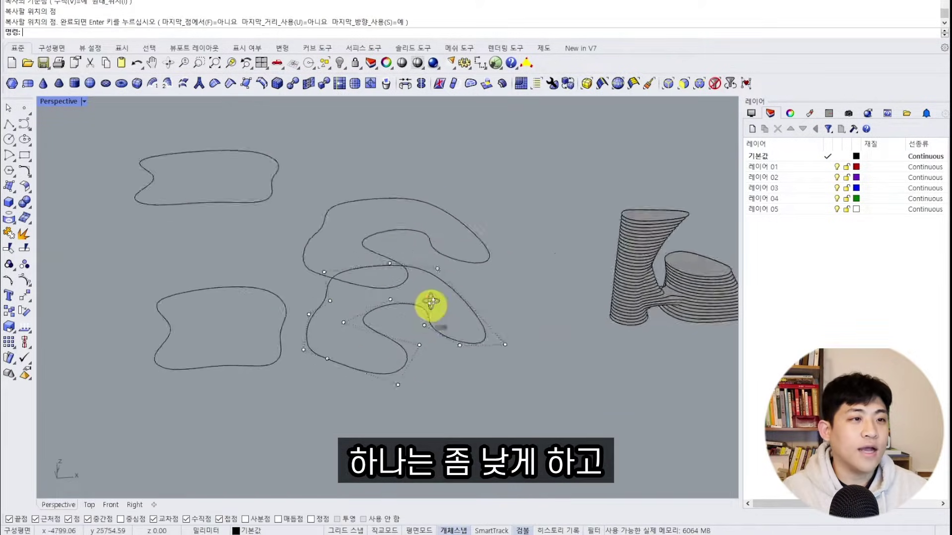
{"action": "right_click_drag", "start_coordinate": [431, 304], "coordinate": [431, 278]}
{"action": "key", "text": "Escape"}
{"action": "scroll", "coordinate": [261, 211], "scroll_direction": "down", "scroll_amount": 2}
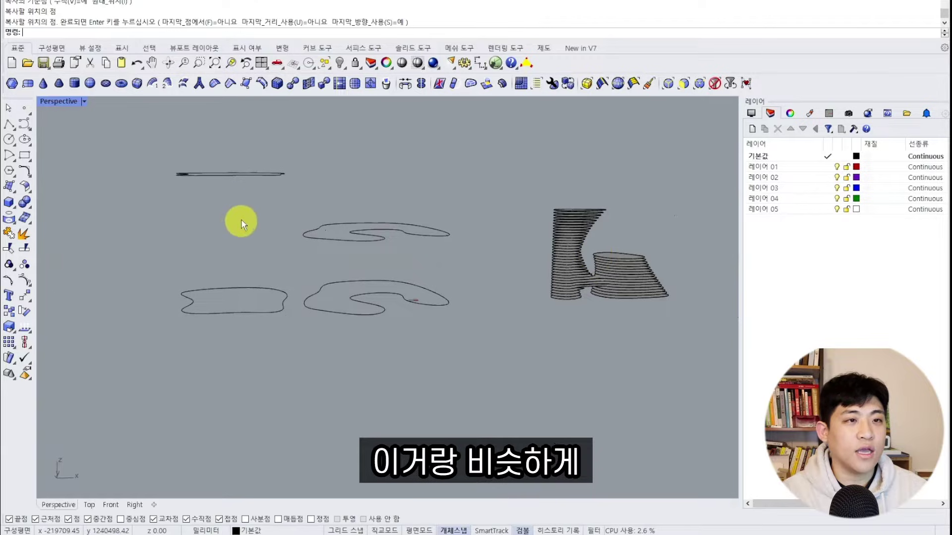
- Raise the upper copy of the wavy square curve further along the Z axis and clear the selection
{"action": "left_click_drag", "start_coordinate": [241, 221], "coordinate": [204, 142]}
{"action": "right_click_drag", "start_coordinate": [203, 143], "coordinate": [255, 208], "text": "shift"}
{"action": "left_click_drag", "start_coordinate": [280, 206], "coordinate": [280, 152]}
{"action": "left_click", "coordinate": [404, 174]}
{"action": "right_click_drag", "start_coordinate": [405, 175], "coordinate": [402, 204], "text": "shift"}
{"action": "right_click_drag", "start_coordinate": [462, 404], "coordinate": [461, 428]}
{"action": "left_click", "coordinate": [261, 299]}
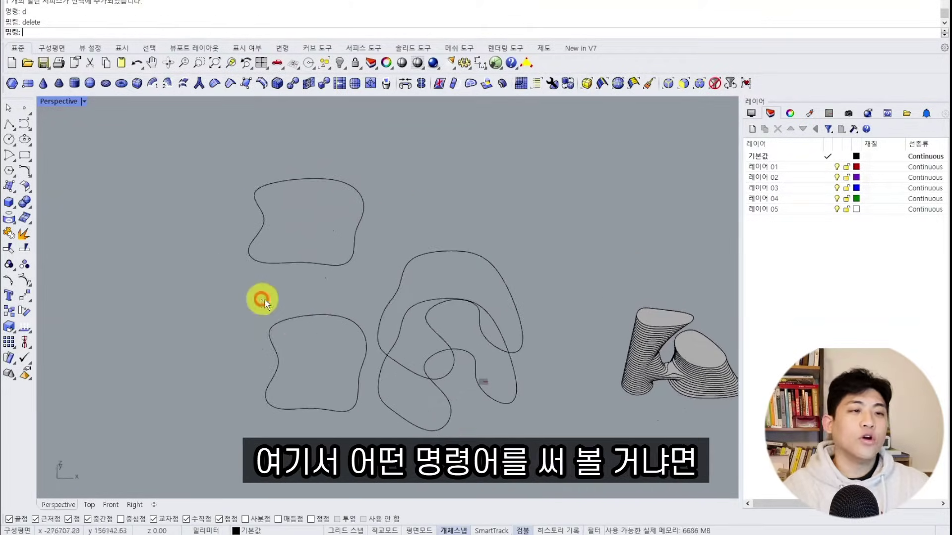
- Loft the lower and upper wavy square curves into a tower wall, using Normal style without simplification
{"action": "mouse_move", "coordinate": [308, 351]}
{"action": "right_mouse_down"}
{"action": "mouse_move", "coordinate": [322, 351]}
{"action": "mouse_move", "coordinate": [336, 325]}
{"action": "mouse_move", "coordinate": [314, 340]}
{"action": "right_mouse_up"}
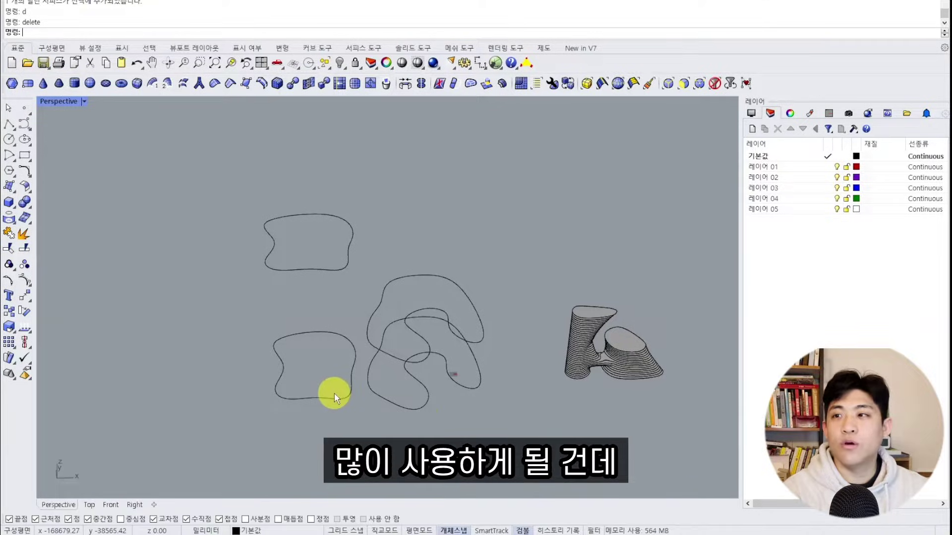
{"action": "type", "text": "lo"}
{"action": "key", "text": "space"}
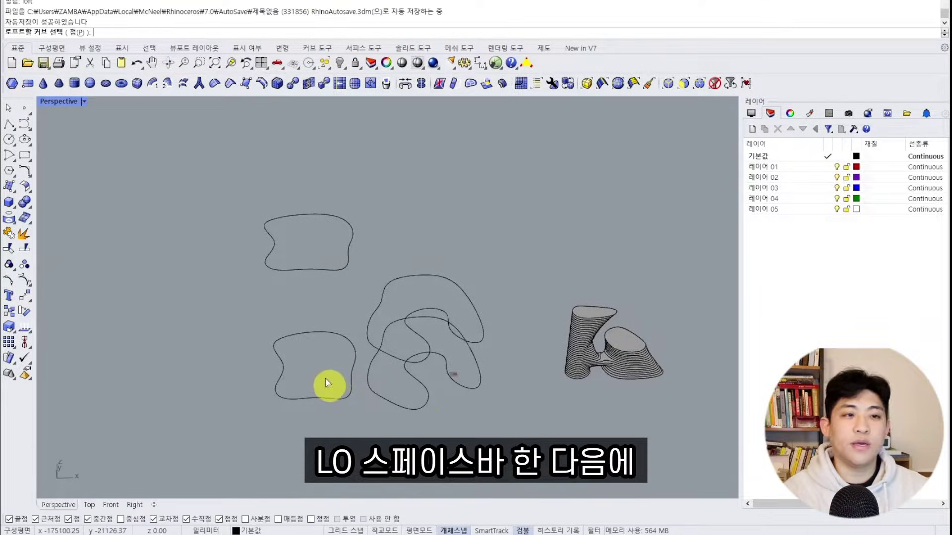
{"action": "left_click", "coordinate": [309, 336]}
{"action": "left_click", "coordinate": [299, 214]}
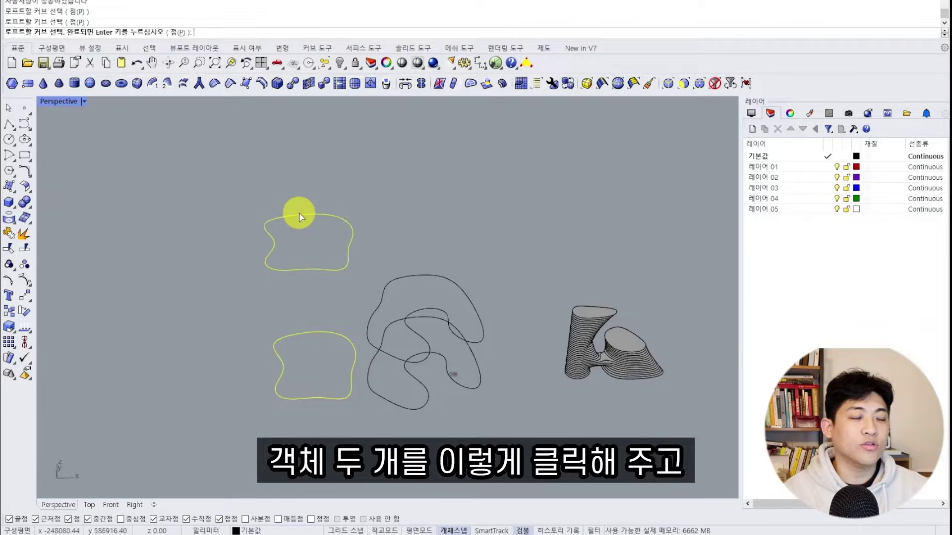
{"action": "key", "text": "space"}
{"action": "key", "text": "space"}
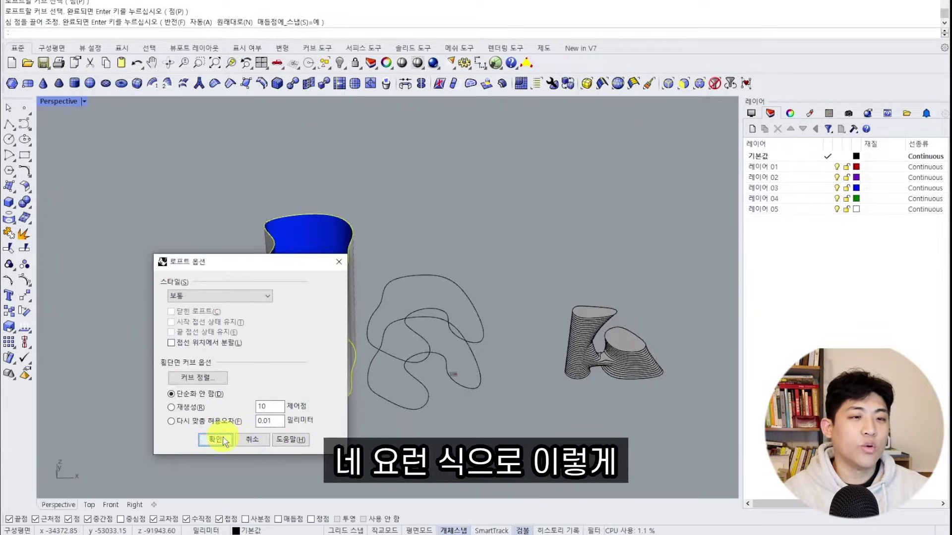
{"action": "left_click", "coordinate": [224, 441]}
- Draw an open S-shaped degree-3 curve on the ground in the empty area in front of the lofted tower
{"action": "right_click_drag", "start_coordinate": [367, 351], "coordinate": [393, 327]}
{"action": "right_click_drag", "start_coordinate": [355, 376], "coordinate": [355, 361], "text": "shift"}
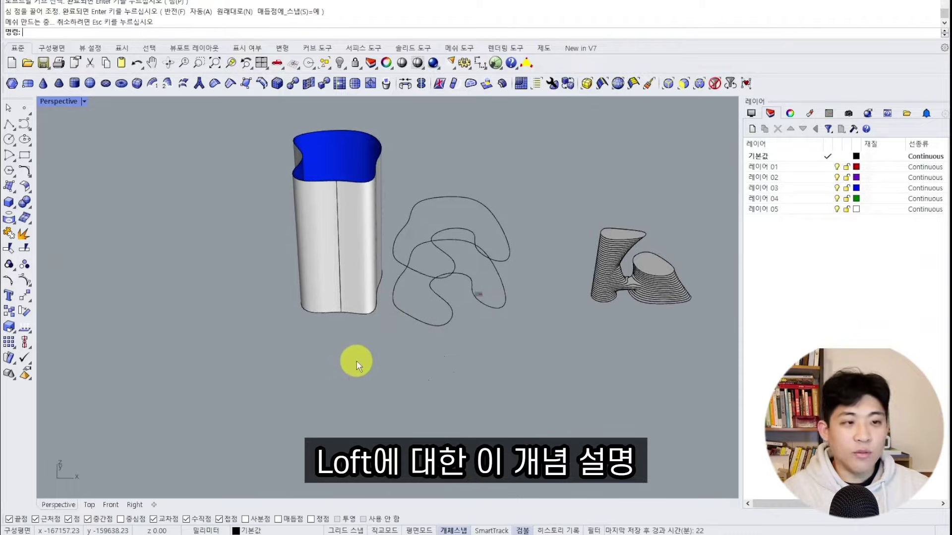
{"action": "left_click", "coordinate": [252, 350]}
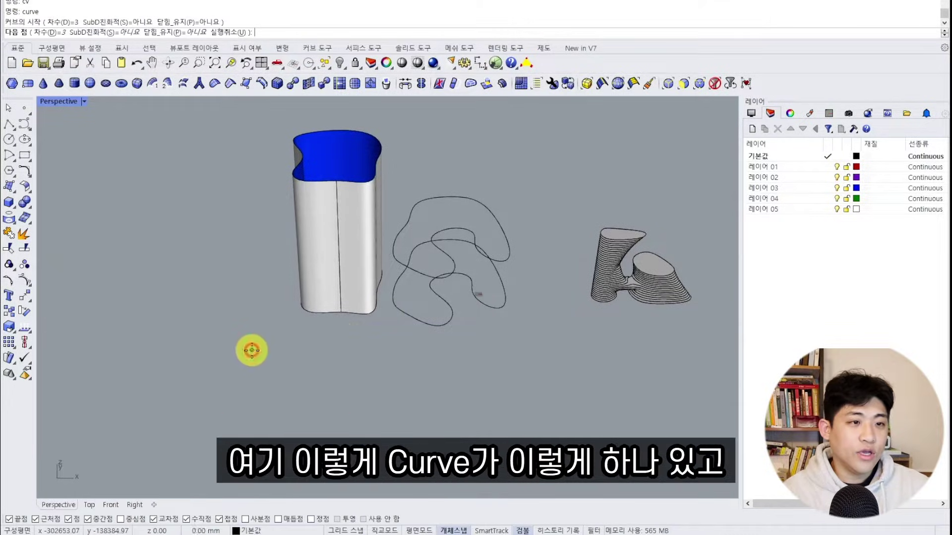
{"action": "left_click", "coordinate": [225, 388]}
{"action": "left_click", "coordinate": [254, 415]}
{"action": "left_click", "coordinate": [232, 435]}
{"action": "key", "text": "Return"}
- Draw a second open curve, bowed outward, beside the S-shaped curve
{"action": "key", "text": "Return"}
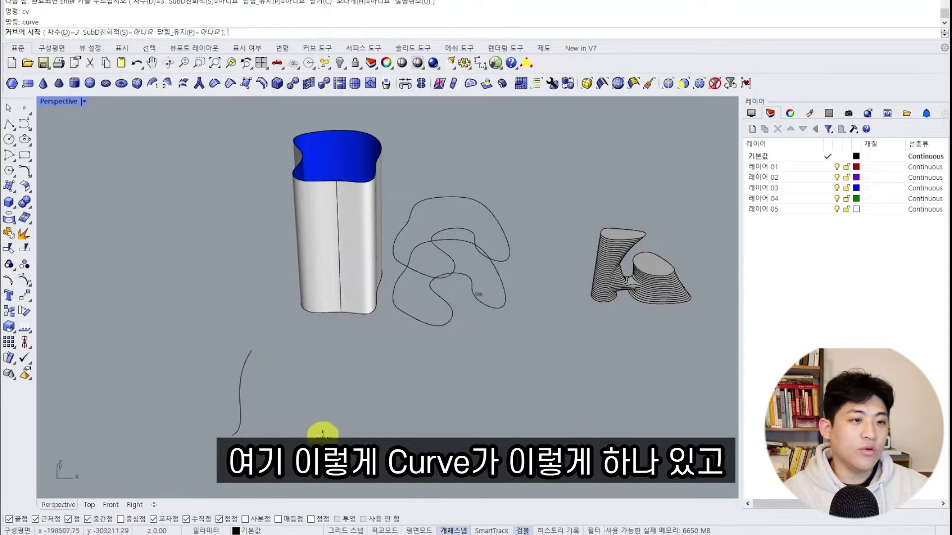
{"action": "left_click", "coordinate": [324, 437]}
{"action": "left_click", "coordinate": [349, 414]}
{"action": "left_click", "coordinate": [359, 379]}
{"action": "left_click", "coordinate": [348, 346]}
{"action": "key", "text": "Return"}
- Draw a third, much shorter open curve on the far side of the bowed curve
{"action": "key", "text": "Return"}
{"action": "left_click", "coordinate": [466, 379]}
{"action": "left_click", "coordinate": [456, 395]}
{"action": "left_click", "coordinate": [463, 400]}
{"action": "key", "text": "Return"}
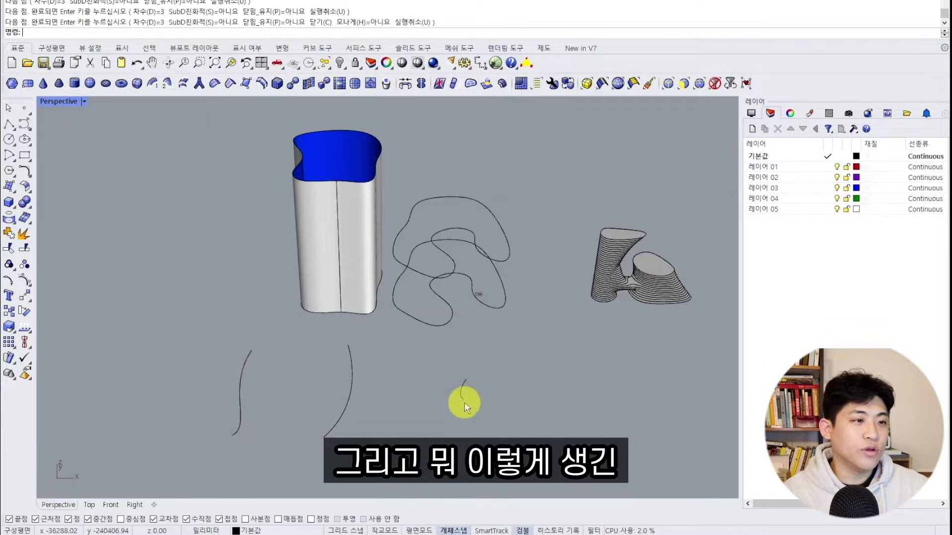
- Select the middle bowed curve, raise it along the Z axis above the other two and deselect it
{"action": "right_click_drag", "start_coordinate": [466, 421], "coordinate": [462, 408]}
{"action": "left_click_drag", "start_coordinate": [390, 404], "coordinate": [315, 371]}
{"action": "right_click_drag", "start_coordinate": [315, 372], "coordinate": [317, 307]}
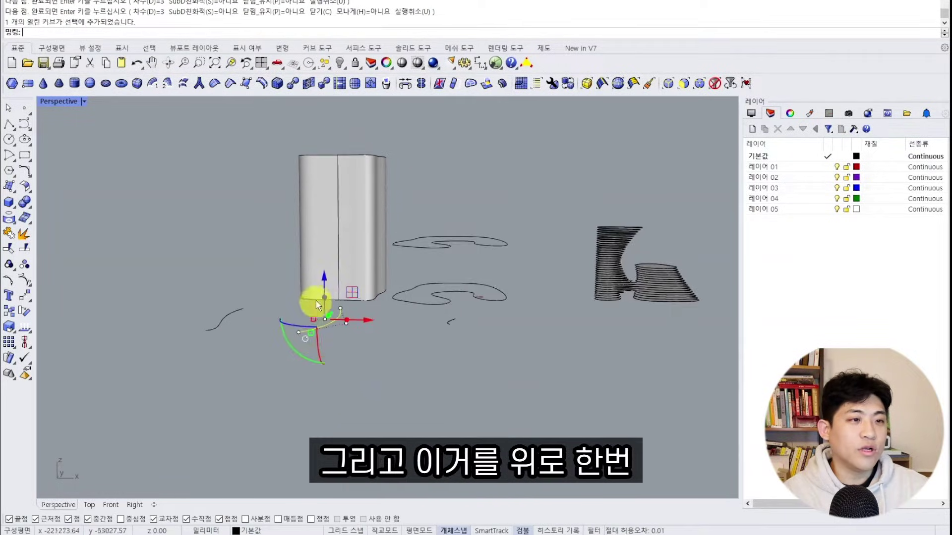
{"action": "left_click_drag", "start_coordinate": [324, 279], "coordinate": [323, 235]}
{"action": "left_click", "coordinate": [417, 377]}
{"action": "mouse_move", "coordinate": [417, 377]}
{"action": "right_mouse_down"}
{"action": "mouse_move", "coordinate": [432, 420]}
{"action": "mouse_move", "coordinate": [410, 355]}
{"action": "mouse_move", "coordinate": [394, 343]}
{"action": "mouse_move", "coordinate": [418, 364]}
{"action": "right_mouse_up"}
{"action": "scroll", "coordinate": [389, 342], "scroll_direction": "up", "scroll_amount": 2}
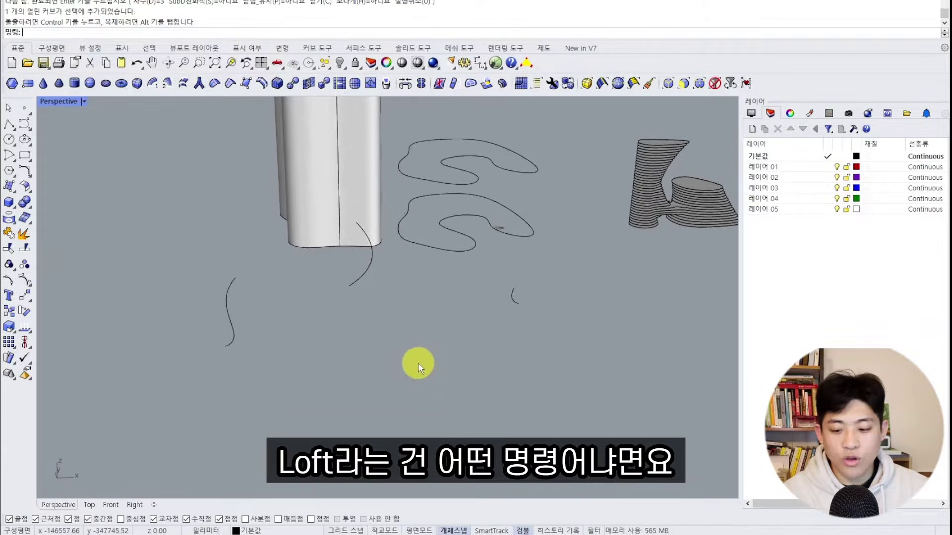
{"action": "mouse_move", "coordinate": [233, 280]}
{"action": "left_mouse_down"}
{"action": "mouse_move", "coordinate": [228, 294]}
{"action": "mouse_move", "coordinate": [242, 342]}
{"action": "left_mouse_up"}
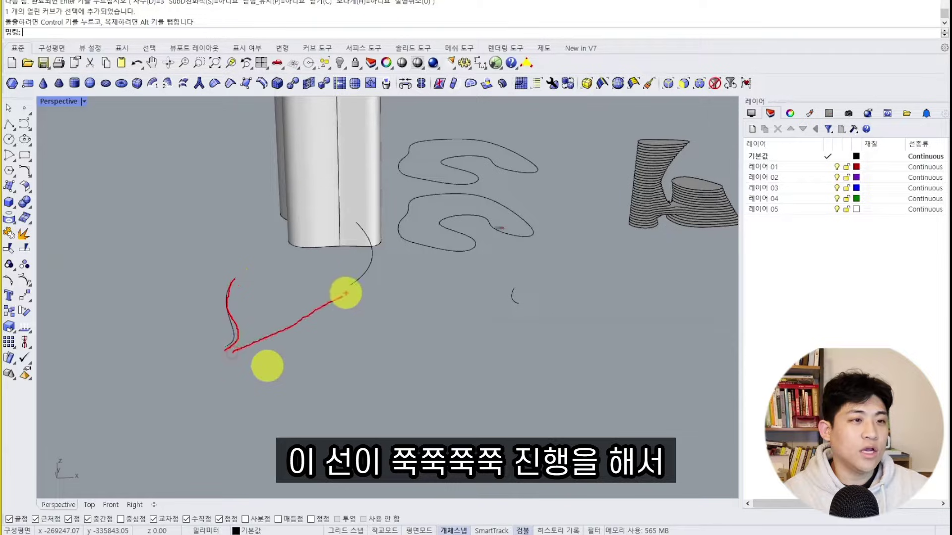
{"action": "left_click", "coordinate": [353, 219]}
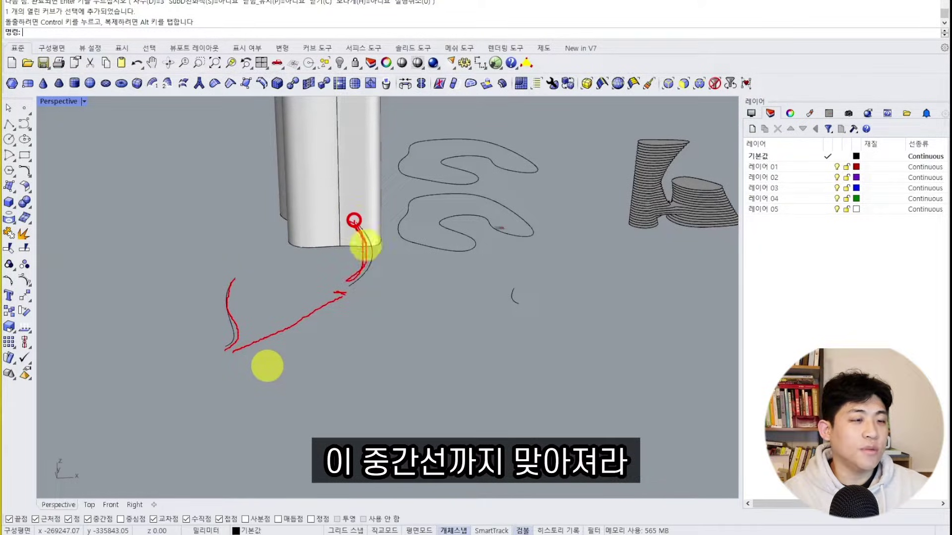
{"action": "mouse_move", "coordinate": [366, 245]}
{"action": "left_mouse_down"}
{"action": "mouse_move", "coordinate": [356, 270]}
{"action": "mouse_move", "coordinate": [406, 291]}
{"action": "mouse_move", "coordinate": [507, 302]}
{"action": "left_mouse_up"}
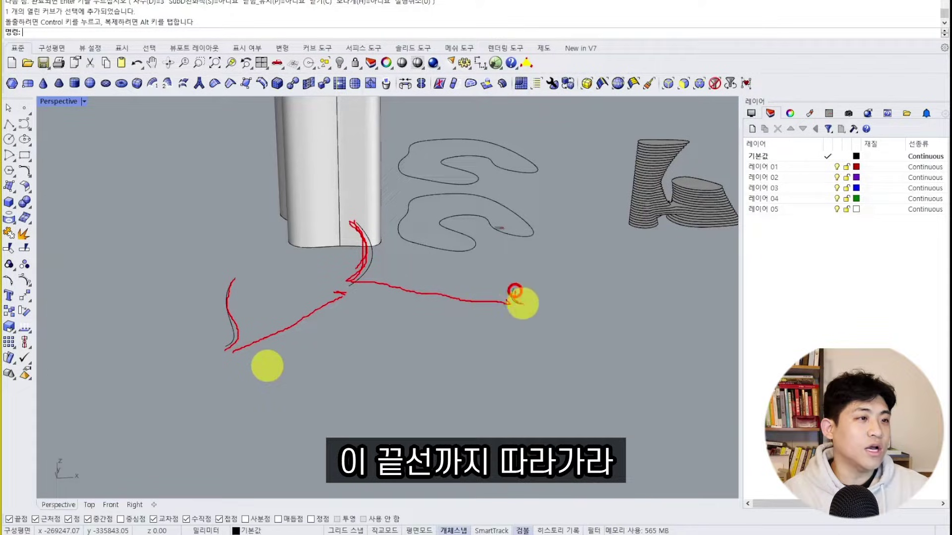
{"action": "mouse_move", "coordinate": [233, 280]}
{"action": "left_mouse_down"}
{"action": "mouse_move", "coordinate": [374, 225]}
{"action": "mouse_move", "coordinate": [522, 288]}
{"action": "left_mouse_up"}
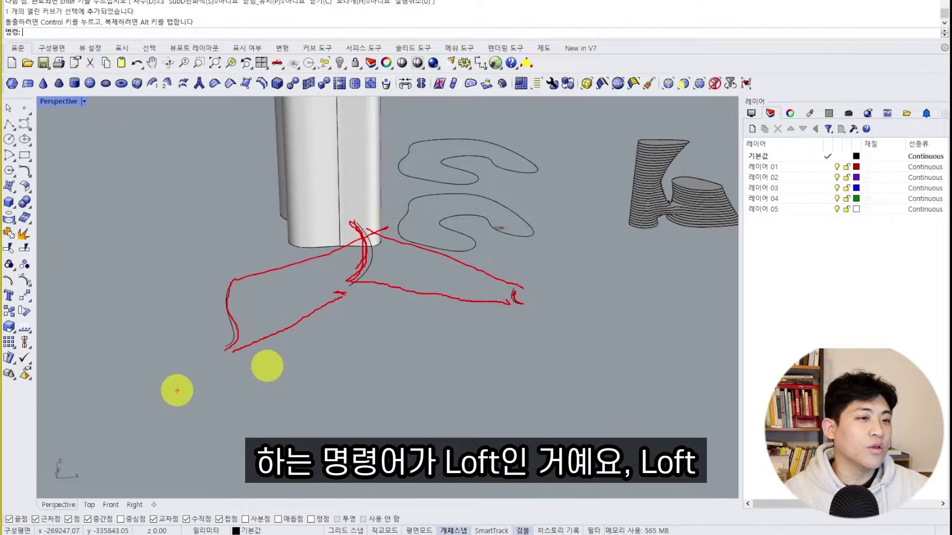
{"action": "mouse_move", "coordinate": [180, 391]}
{"action": "left_mouse_down"}
{"action": "mouse_move", "coordinate": [435, 340]}
{"action": "mouse_move", "coordinate": [507, 341]}
{"action": "left_mouse_up"}
{"action": "mouse_move", "coordinate": [499, 327]}
{"action": "left_mouse_down"}
{"action": "mouse_move", "coordinate": [515, 345]}
{"action": "mouse_move", "coordinate": [501, 356]}
{"action": "left_mouse_up"}
{"action": "key", "text": "Escape"}
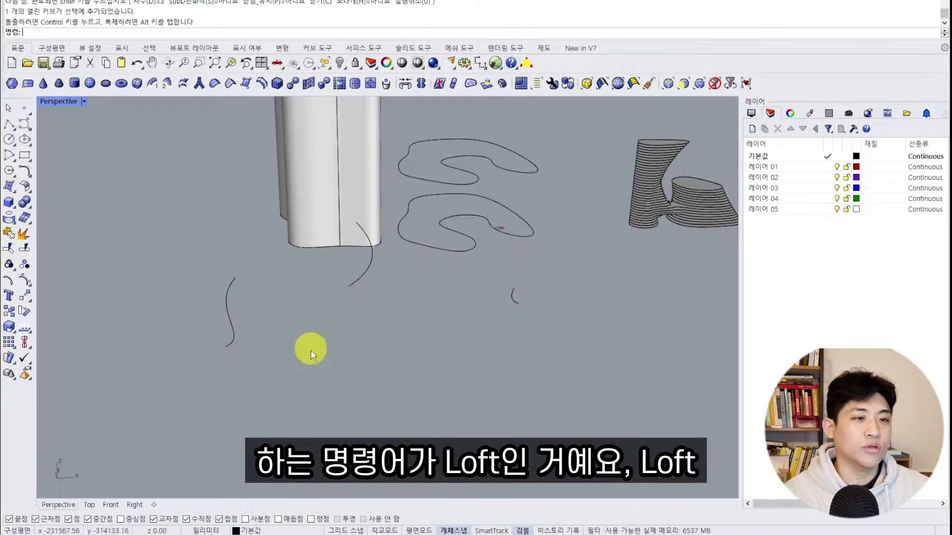
- Loft the open curves in the order S-shaped, bowed, short, using Normal style, and delete the resulting surface
{"action": "type", "text": "lo"}
{"action": "key", "text": "space"}
{"action": "left_click", "coordinate": [229, 339]}
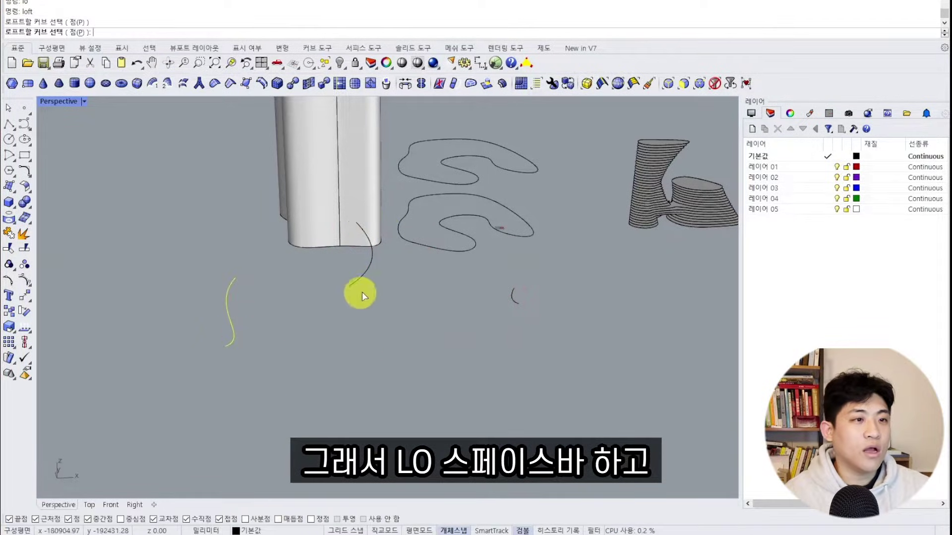
{"action": "left_click", "coordinate": [356, 281]}
{"action": "left_click", "coordinate": [513, 297]}
{"action": "key", "text": "Return"}
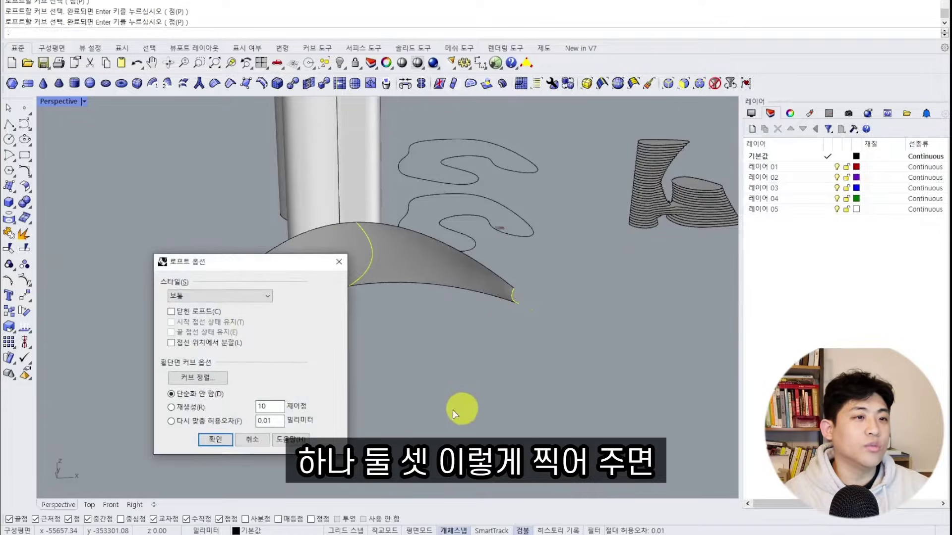
{"action": "left_click_drag", "start_coordinate": [272, 257], "coordinate": [661, 242]}
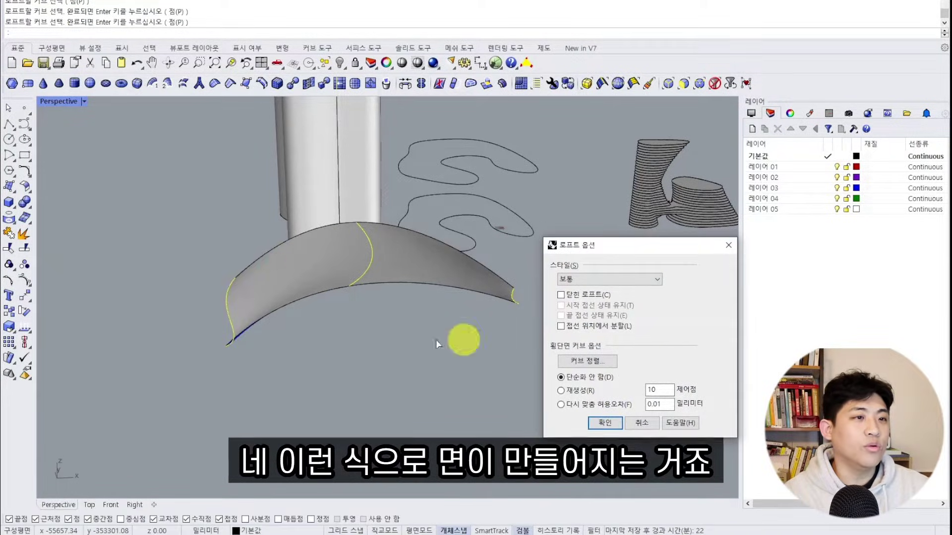
{"action": "left_click", "coordinate": [606, 424]}
{"action": "key", "text": "Delete"}
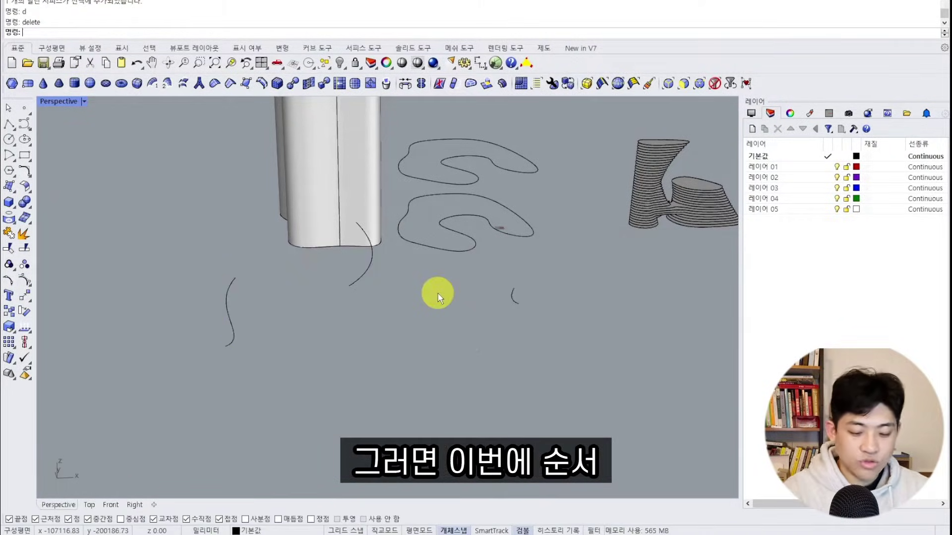
- Loft the open curves in the changed order bowed, short, S-shaped, using Normal style, and delete the resulting surface
{"action": "left_click", "coordinate": [349, 286]}
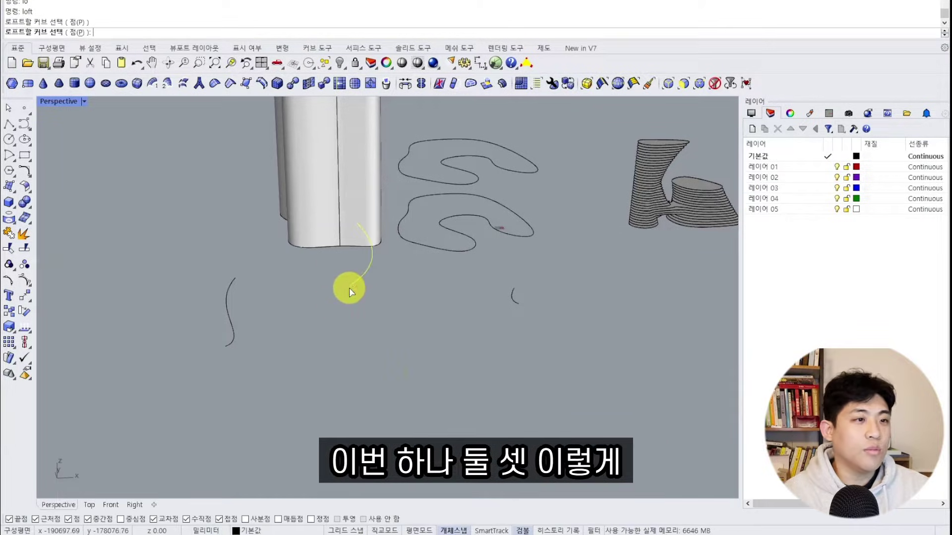
{"action": "left_click", "coordinate": [517, 303]}
{"action": "left_click", "coordinate": [230, 347]}
{"action": "key", "text": "Return"}
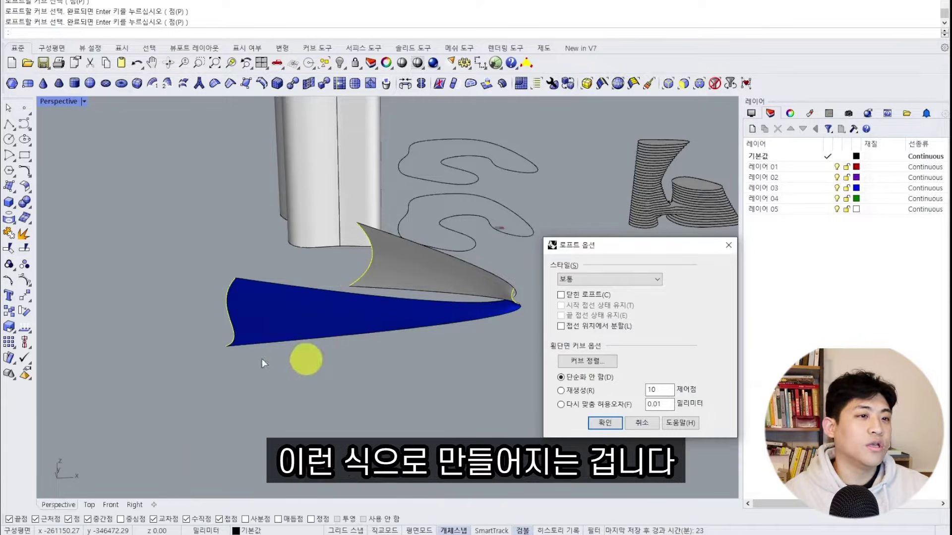
{"action": "left_click", "coordinate": [604, 422]}
{"action": "type", "text": "d"}
{"action": "key", "text": "Return"}
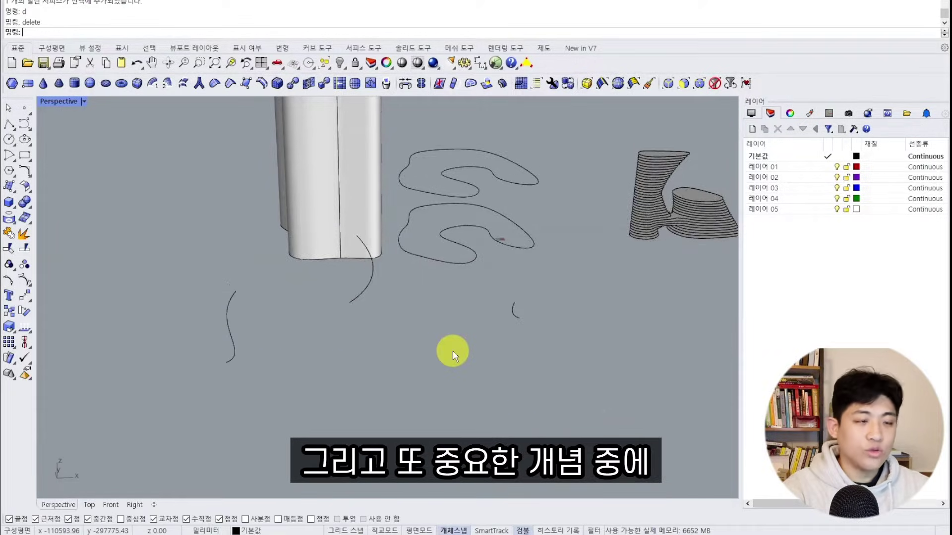
{"action": "right_click_drag", "start_coordinate": [452, 351], "coordinate": [276, 350]}
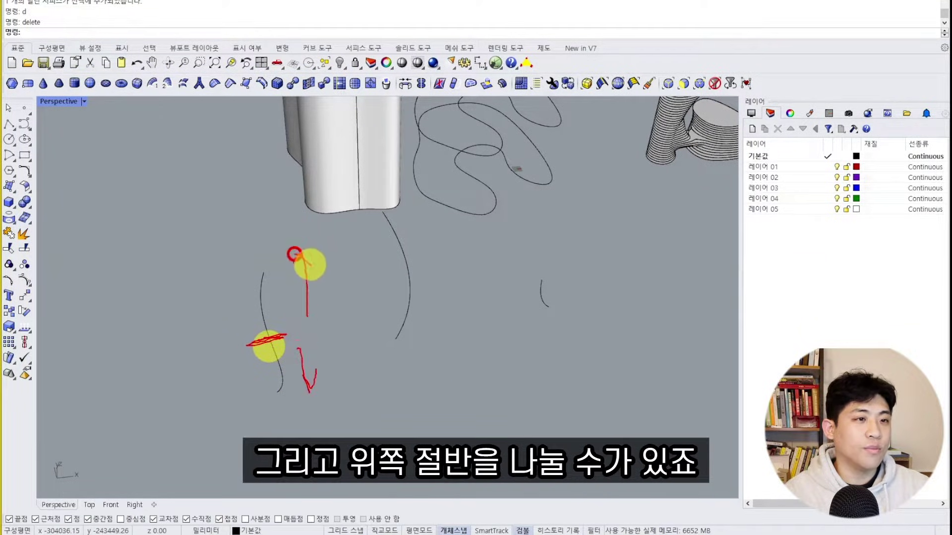
{"action": "mouse_move", "coordinate": [419, 257]}
{"action": "left_mouse_down"}
{"action": "mouse_move", "coordinate": [412, 261]}
{"action": "mouse_move", "coordinate": [430, 261]}
{"action": "mouse_move", "coordinate": [412, 323]}
{"action": "left_mouse_up"}
{"action": "mouse_move", "coordinate": [427, 237]}
{"action": "left_mouse_down"}
{"action": "mouse_move", "coordinate": [399, 195]}
{"action": "mouse_move", "coordinate": [419, 208]}
{"action": "left_mouse_up"}
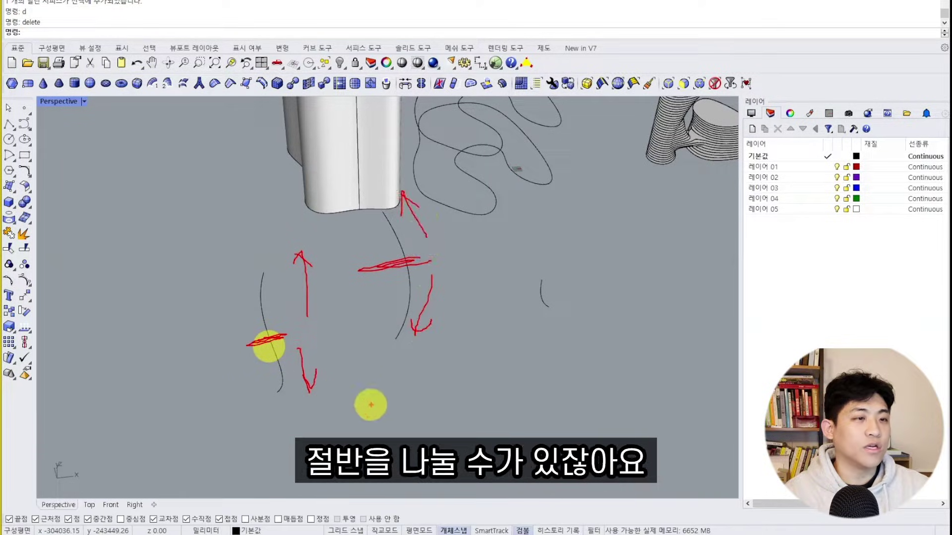
{"action": "left_click_drag", "start_coordinate": [280, 395], "coordinate": [281, 383]}
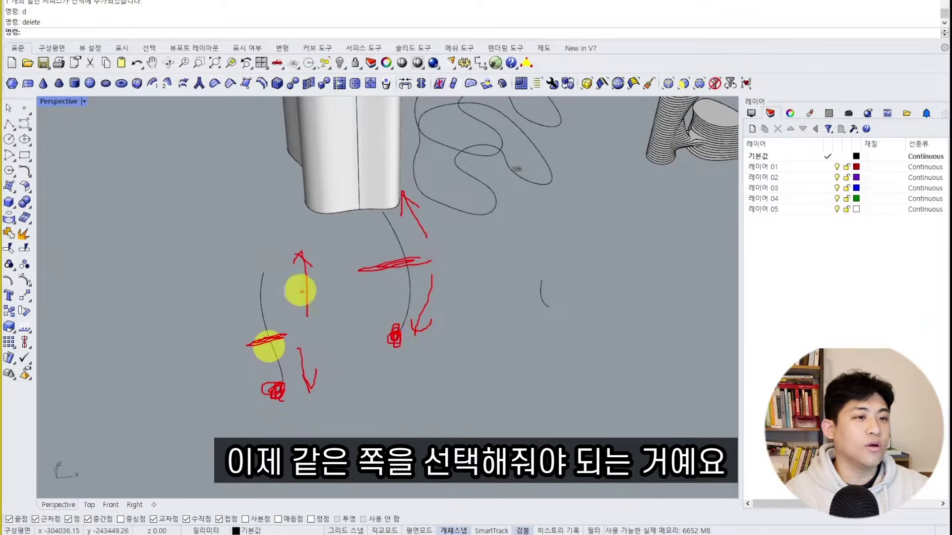
{"action": "left_click_drag", "start_coordinate": [277, 325], "coordinate": [348, 292]}
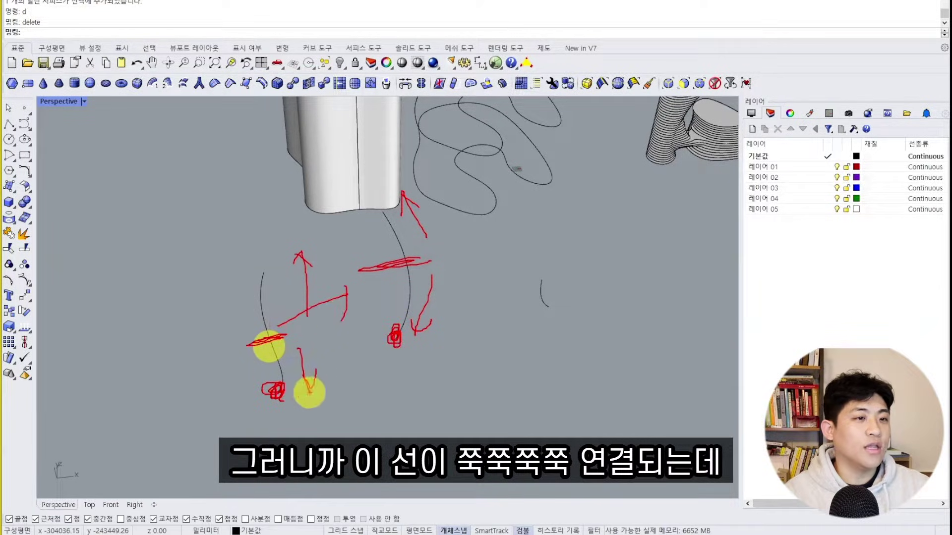
{"action": "left_click_drag", "start_coordinate": [398, 343], "coordinate": [404, 341]}
{"action": "left_click_drag", "start_coordinate": [277, 391], "coordinate": [365, 342]}
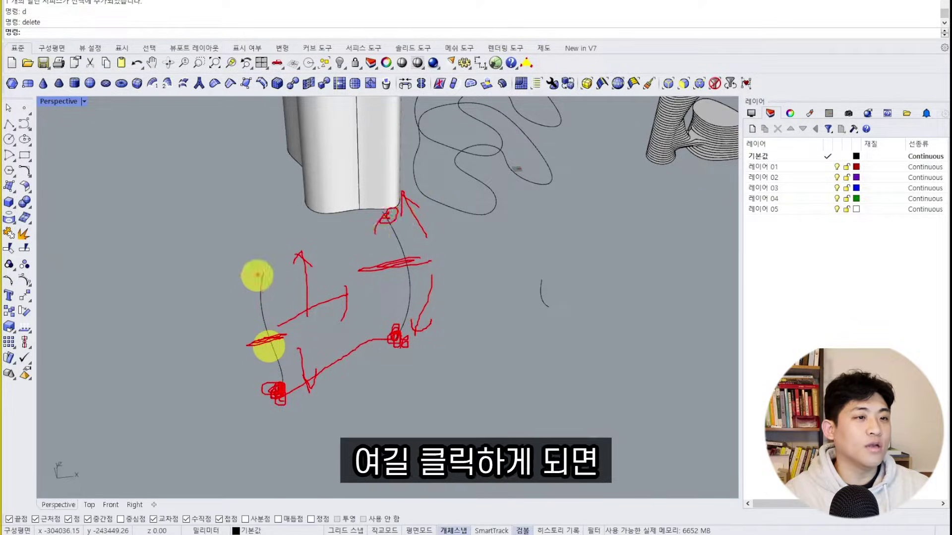
{"action": "left_click_drag", "start_coordinate": [261, 275], "coordinate": [301, 342]}
{"action": "mouse_move", "coordinate": [315, 311]}
{"action": "left_mouse_down"}
{"action": "mouse_move", "coordinate": [340, 301]}
{"action": "mouse_move", "coordinate": [352, 272]}
{"action": "mouse_move", "coordinate": [391, 249]}
{"action": "mouse_move", "coordinate": [395, 325]}
{"action": "left_mouse_up"}
{"action": "mouse_move", "coordinate": [272, 385]}
{"action": "left_mouse_down"}
{"action": "mouse_move", "coordinate": [373, 221]}
{"action": "mouse_move", "coordinate": [350, 230]}
{"action": "mouse_move", "coordinate": [389, 262]}
{"action": "left_mouse_up"}
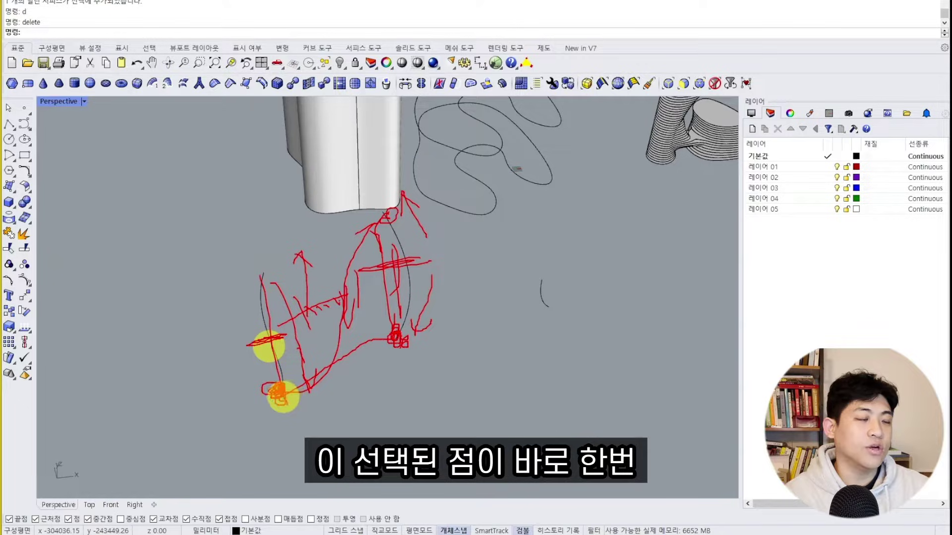
- Loft the S-shaped, bowed and short open curves, picking each near its lower end, and delete the resulting surface
{"action": "key", "text": "Escape"}
{"action": "key", "text": "space"}
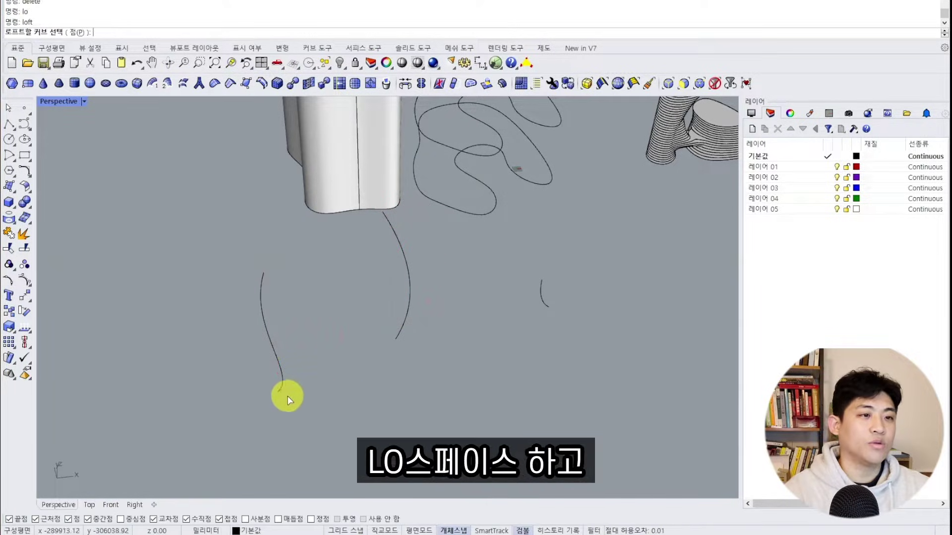
{"action": "left_click", "coordinate": [281, 388]}
{"action": "left_click", "coordinate": [396, 337]}
{"action": "left_click", "coordinate": [549, 307]}
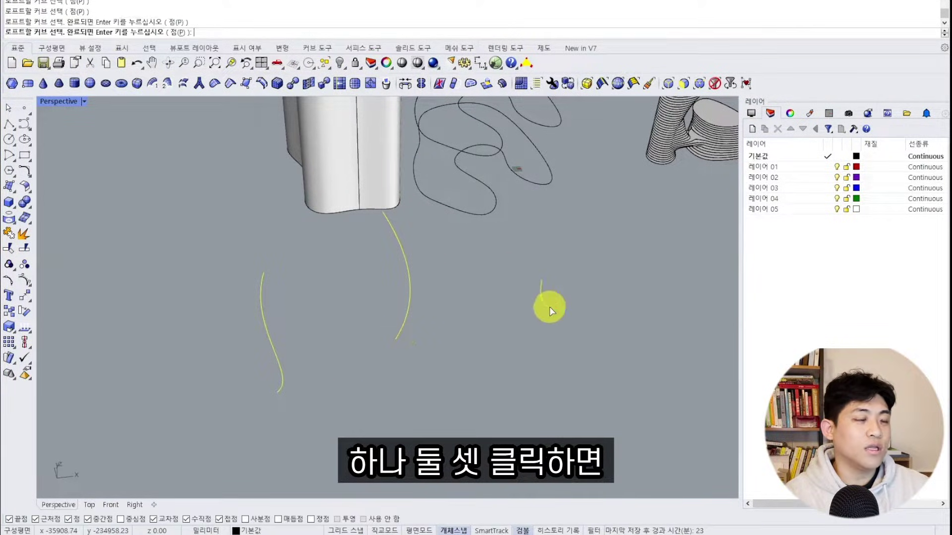
{"action": "key", "text": "Return"}
{"action": "key", "text": "Return"}
{"action": "left_click", "coordinate": [473, 298]}
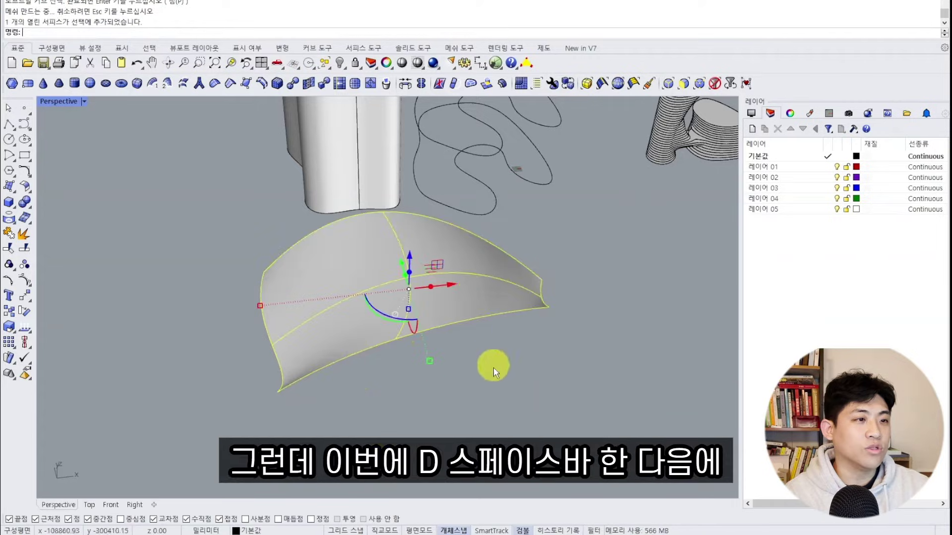
{"action": "type", "text": "d"}
{"action": "key", "text": "space"}
- Try a loft of the three open curves, picking the bowed one at its upper end and the others at their lower ends
{"action": "type", "text": "lo"}
{"action": "key", "text": "space"}
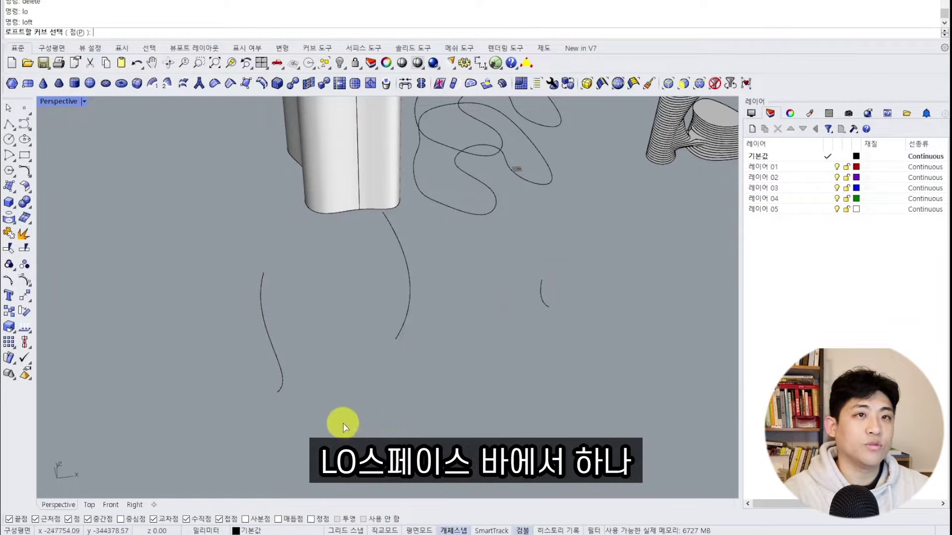
{"action": "left_click", "coordinate": [282, 386]}
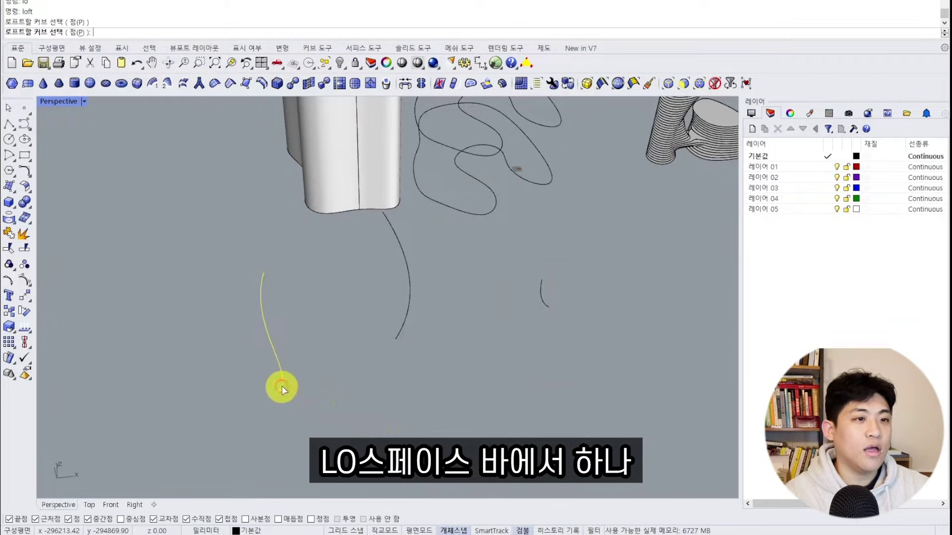
{"action": "left_click", "coordinate": [384, 219]}
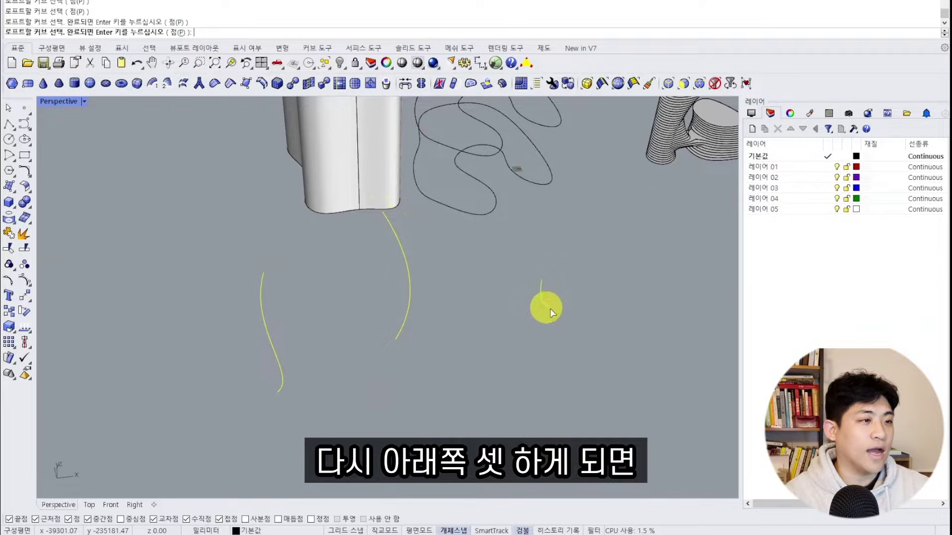
{"action": "key", "text": "space"}
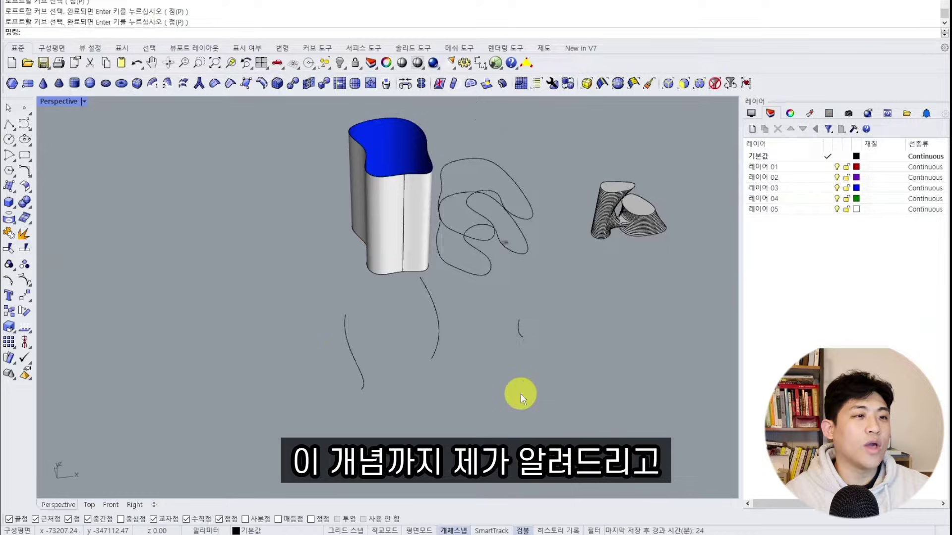
- Delete the three open practice curves
{"action": "left_click_drag", "start_coordinate": [561, 422], "coordinate": [381, 365]}
{"action": "key", "text": "Delete"}
{"action": "scroll", "coordinate": [397, 272], "scroll_direction": "up", "scroll_amount": 6}
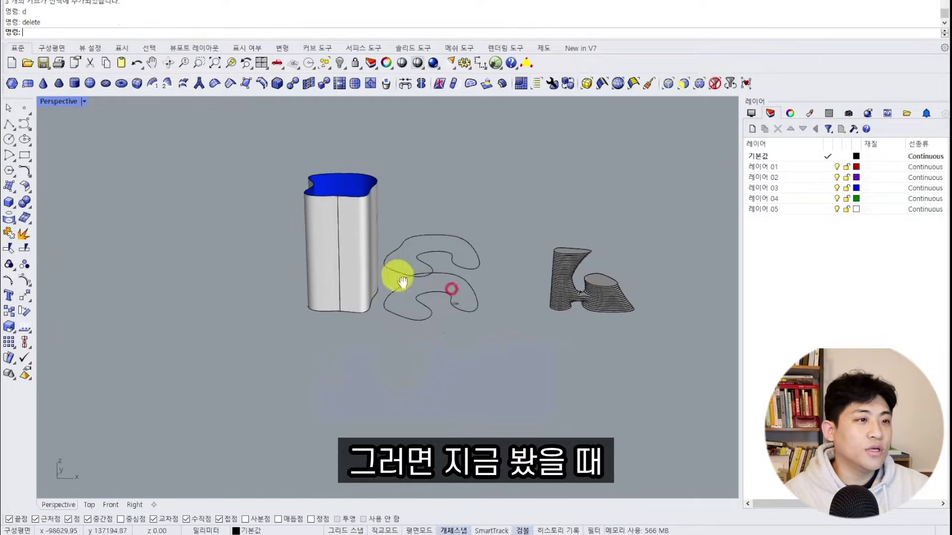
{"action": "right_click_drag", "start_coordinate": [490, 275], "coordinate": [420, 268], "text": "shift"}
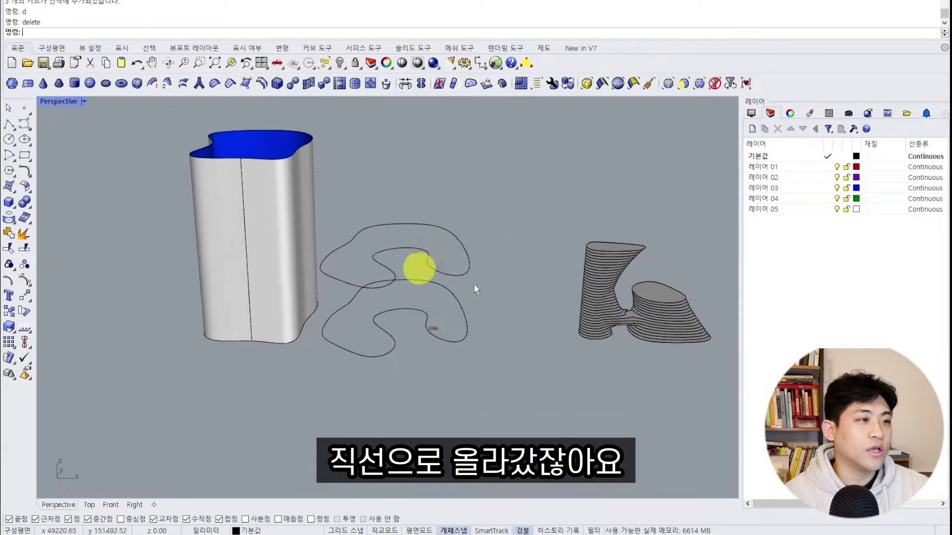
- Examine how the base and top outlines of the stacked-floor twin-tower reference model differ in shape and size
{"action": "scroll", "coordinate": [608, 330], "scroll_direction": "up", "scroll_amount": 4}
{"action": "right_click_drag", "start_coordinate": [617, 340], "coordinate": [529, 343], "text": "shift"}
{"action": "mouse_move", "coordinate": [516, 334]}
{"action": "left_mouse_down"}
{"action": "mouse_move", "coordinate": [467, 329]}
{"action": "mouse_move", "coordinate": [506, 331]}
{"action": "left_mouse_up"}
{"action": "mouse_move", "coordinate": [555, 209]}
{"action": "left_mouse_down"}
{"action": "mouse_move", "coordinate": [474, 202]}
{"action": "mouse_move", "coordinate": [552, 206]}
{"action": "left_mouse_up"}
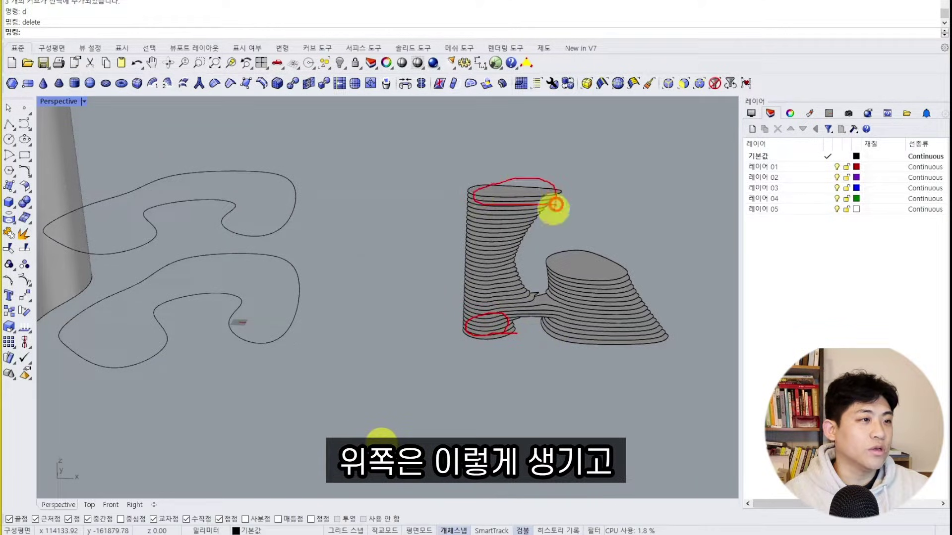
{"action": "left_click_drag", "start_coordinate": [610, 263], "coordinate": [604, 253]}
{"action": "mouse_move", "coordinate": [552, 304]}
{"action": "left_mouse_down"}
{"action": "mouse_move", "coordinate": [605, 340]}
{"action": "mouse_move", "coordinate": [642, 314]}
{"action": "mouse_move", "coordinate": [547, 307]}
{"action": "left_mouse_up"}
{"action": "mouse_move", "coordinate": [500, 327]}
{"action": "left_mouse_down"}
{"action": "mouse_move", "coordinate": [492, 206]}
{"action": "mouse_move", "coordinate": [480, 210]}
{"action": "mouse_move", "coordinate": [501, 219]}
{"action": "mouse_move", "coordinate": [531, 187]}
{"action": "mouse_move", "coordinate": [489, 180]}
{"action": "mouse_move", "coordinate": [553, 212]}
{"action": "left_mouse_up"}
{"action": "mouse_move", "coordinate": [581, 171]}
{"action": "left_mouse_down"}
{"action": "mouse_move", "coordinate": [637, 138]}
{"action": "mouse_move", "coordinate": [658, 144]}
{"action": "mouse_move", "coordinate": [652, 180]}
{"action": "mouse_move", "coordinate": [703, 192]}
{"action": "left_mouse_up"}
{"action": "mouse_move", "coordinate": [528, 344]}
{"action": "left_mouse_down"}
{"action": "mouse_move", "coordinate": [435, 297]}
{"action": "mouse_move", "coordinate": [563, 174]}
{"action": "mouse_move", "coordinate": [512, 312]}
{"action": "mouse_move", "coordinate": [518, 353]}
{"action": "left_mouse_up"}
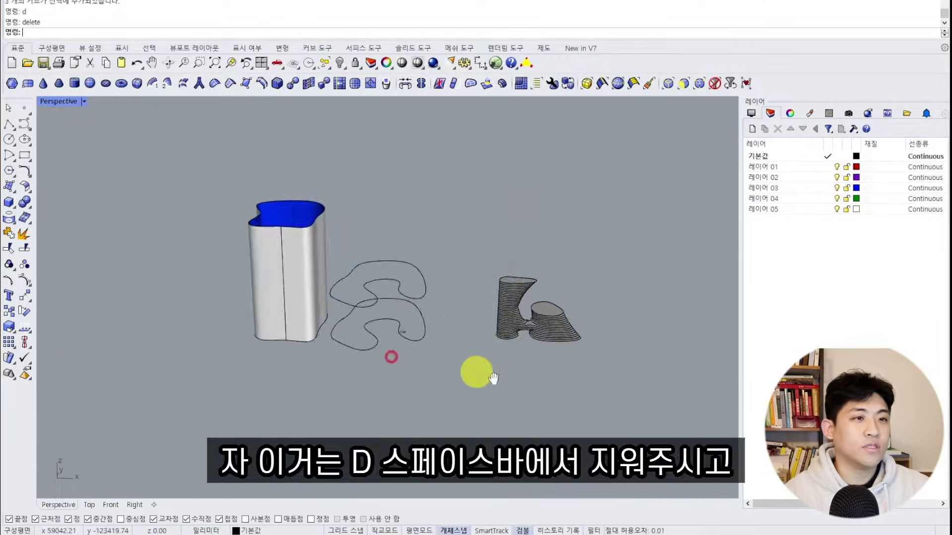
- Delete the straight lofted tower surface, keeping its two closed outlines
{"action": "left_click", "coordinate": [430, 356]}
{"action": "type", "text": "d"}
{"action": "key", "text": "space"}
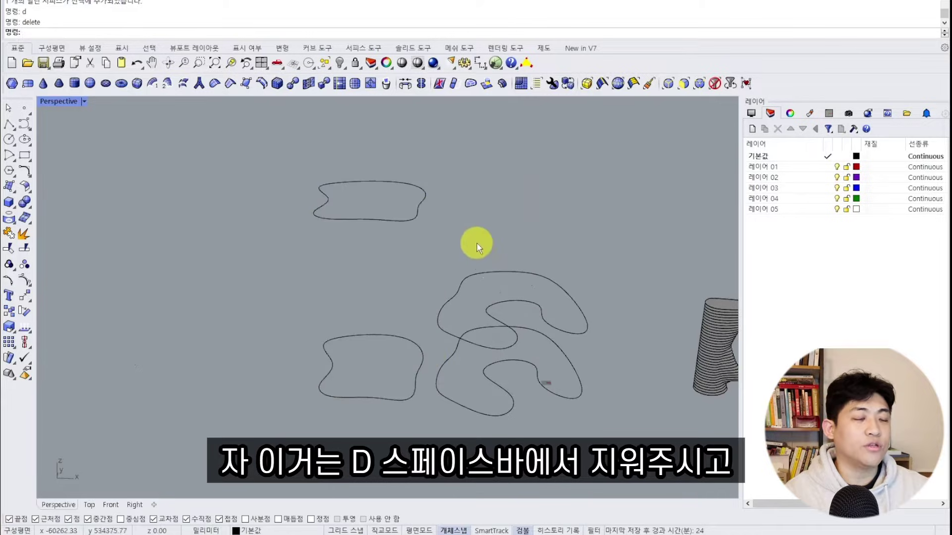
- Scale the upper closed outline of the former tower down uniformly and shift it slightly along the X axis
{"action": "left_click", "coordinate": [419, 201]}
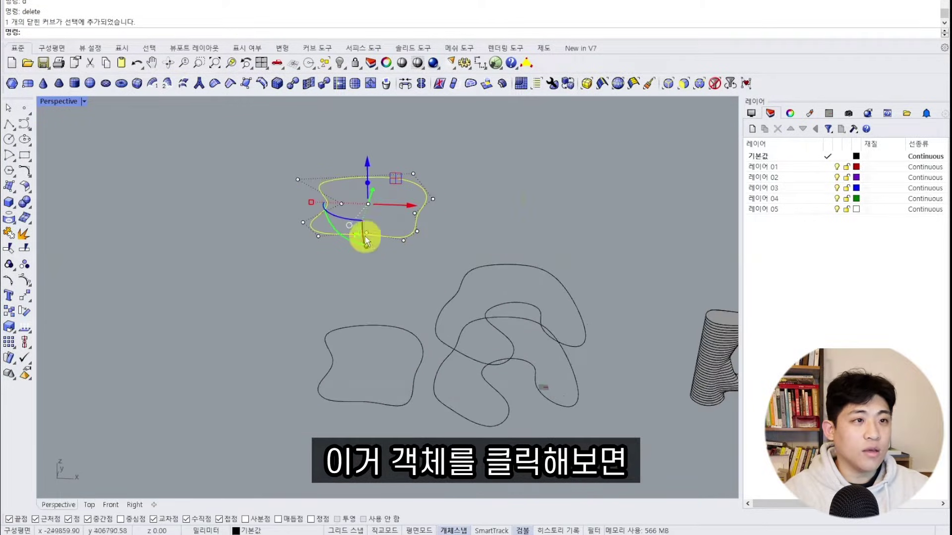
{"action": "right_click_drag", "start_coordinate": [378, 213], "coordinate": [326, 268]}
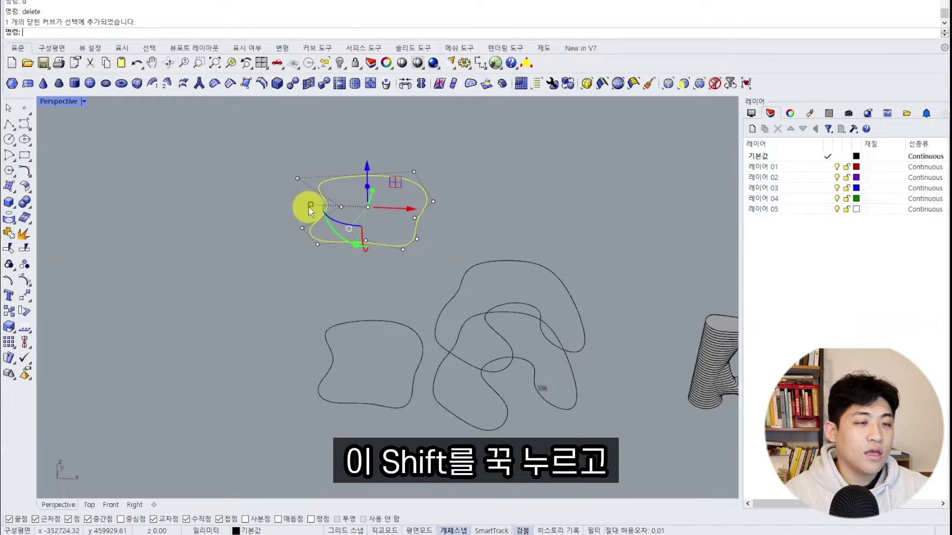
{"action": "left_click_drag", "start_coordinate": [309, 206], "coordinate": [347, 219], "text": "shift"}
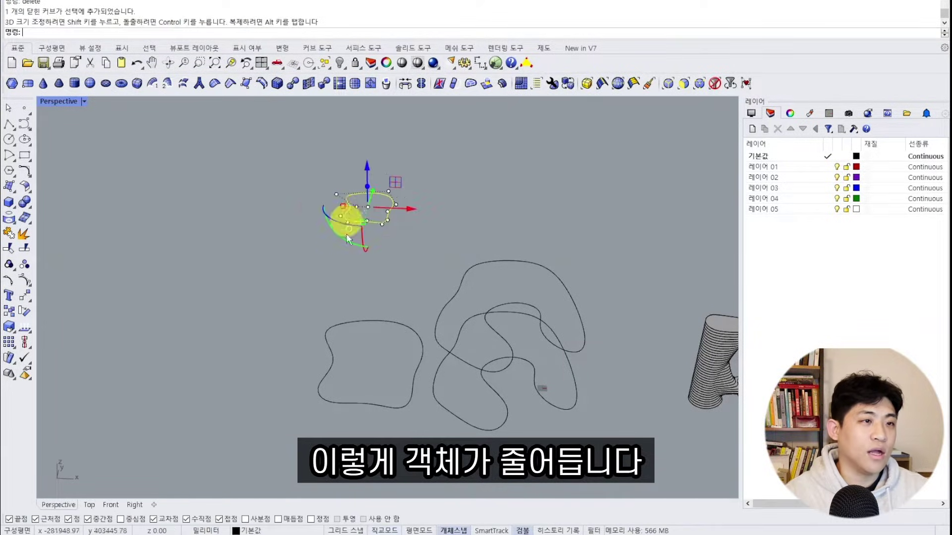
{"action": "right_click_drag", "start_coordinate": [478, 194], "coordinate": [410, 206]}
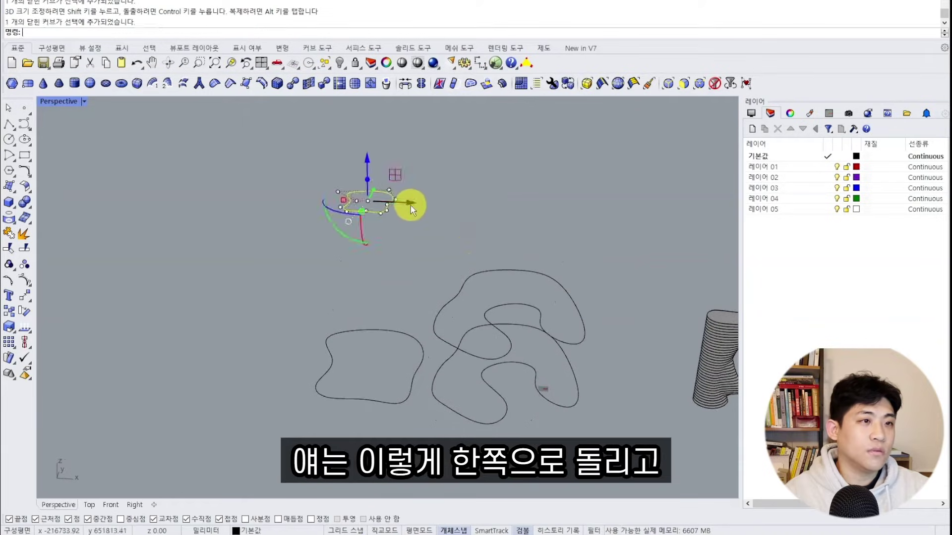
{"action": "left_click_drag", "start_coordinate": [410, 206], "coordinate": [397, 206]}
{"action": "right_click_drag", "start_coordinate": [397, 206], "coordinate": [355, 222]}
- Turn on the control points of the small upper outline and move its indented points outward to reshape it
{"action": "left_click", "coordinate": [354, 222]}
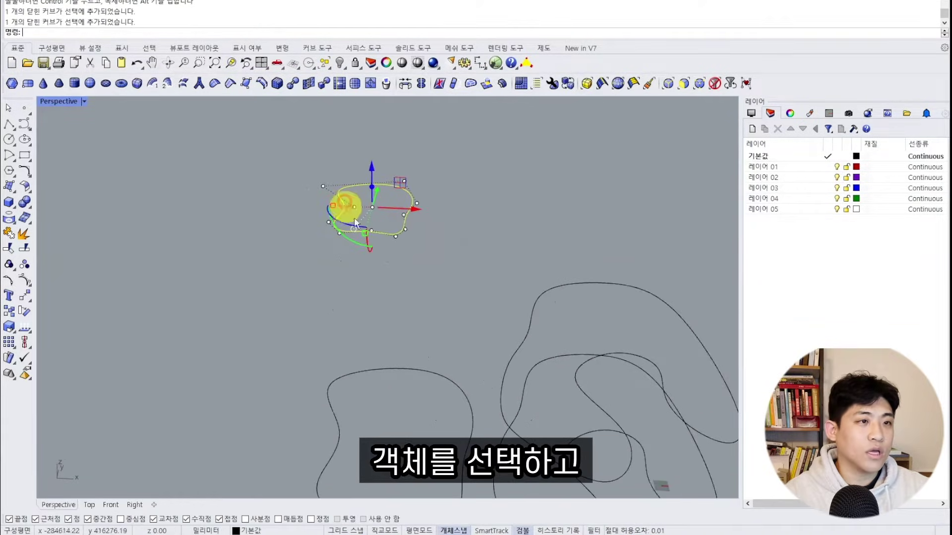
{"action": "key", "text": "F10"}
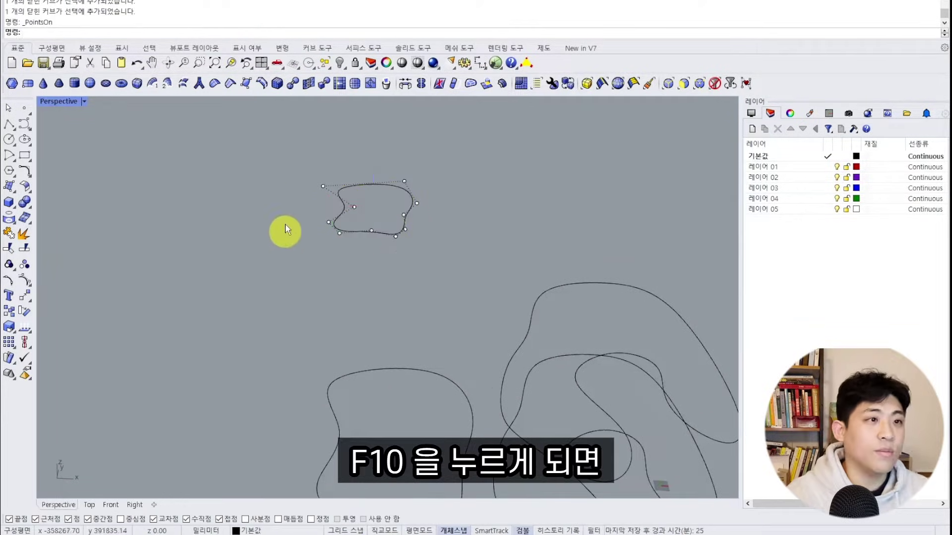
{"action": "left_click", "coordinate": [353, 207]}
{"action": "right_click_drag", "start_coordinate": [394, 287], "coordinate": [383, 234]}
{"action": "left_click_drag", "start_coordinate": [382, 233], "coordinate": [329, 269]}
{"action": "left_click", "coordinate": [317, 274]}
{"action": "left_click_drag", "start_coordinate": [349, 252], "coordinate": [364, 308]}
- Delete a control point of the upper outline, undo the deletion and hide the control points
{"action": "type", "text": "d"}
{"action": "key", "text": "space"}
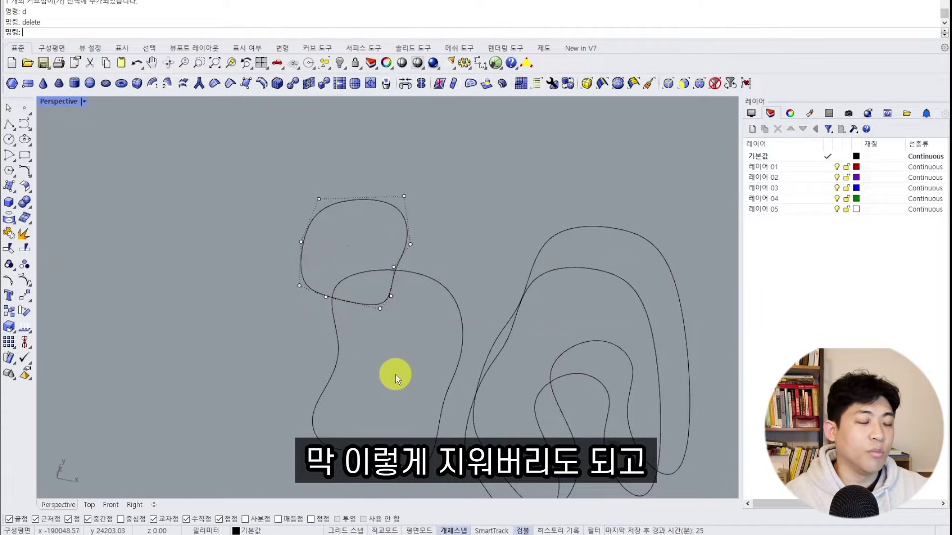
{"action": "key", "text": "ctrl+z"}
{"action": "key", "text": "Escape"}
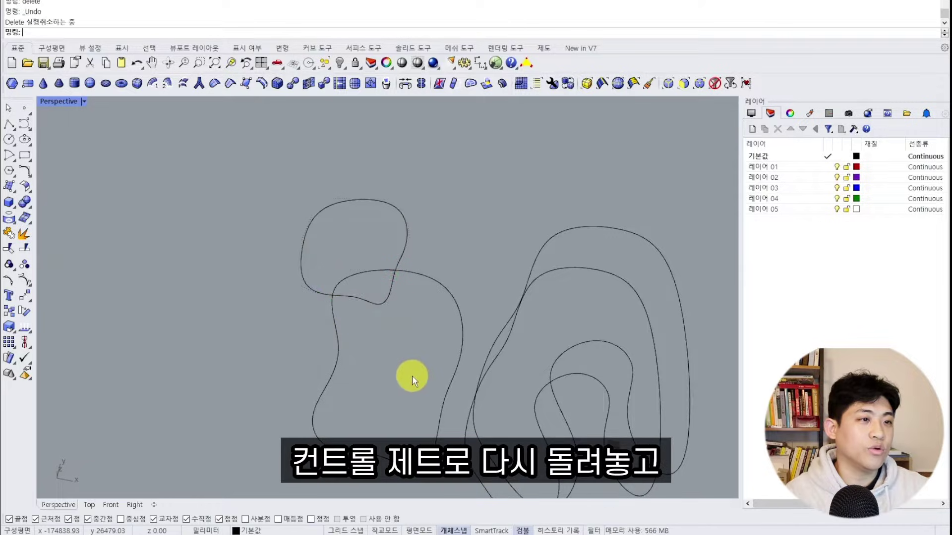
- Loft the large lower outline to the small upper outline, accepting the default seam points
{"action": "scroll", "coordinate": [421, 337], "scroll_direction": "down", "scroll_amount": 5}
{"action": "left_click_drag", "start_coordinate": [422, 420], "coordinate": [334, 165]}
{"action": "type", "text": "lo"}
{"action": "key", "text": "space"}
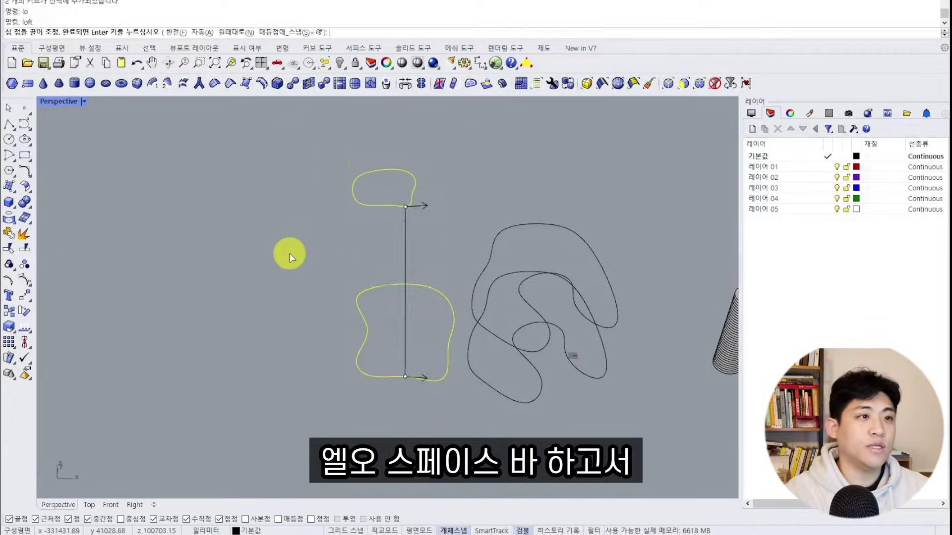
{"action": "key", "text": "Return"}
{"action": "key", "text": "Return"}
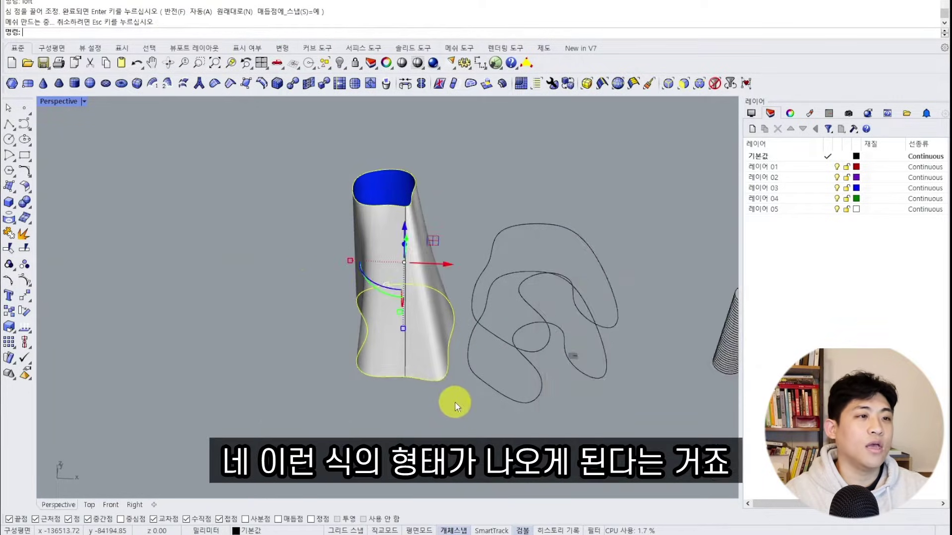
{"action": "mouse_move", "coordinate": [455, 404]}
{"action": "right_mouse_down"}
{"action": "mouse_move", "coordinate": [355, 357]}
{"action": "mouse_move", "coordinate": [389, 299]}
{"action": "mouse_move", "coordinate": [459, 361]}
{"action": "mouse_move", "coordinate": [430, 367]}
{"action": "right_mouse_up"}
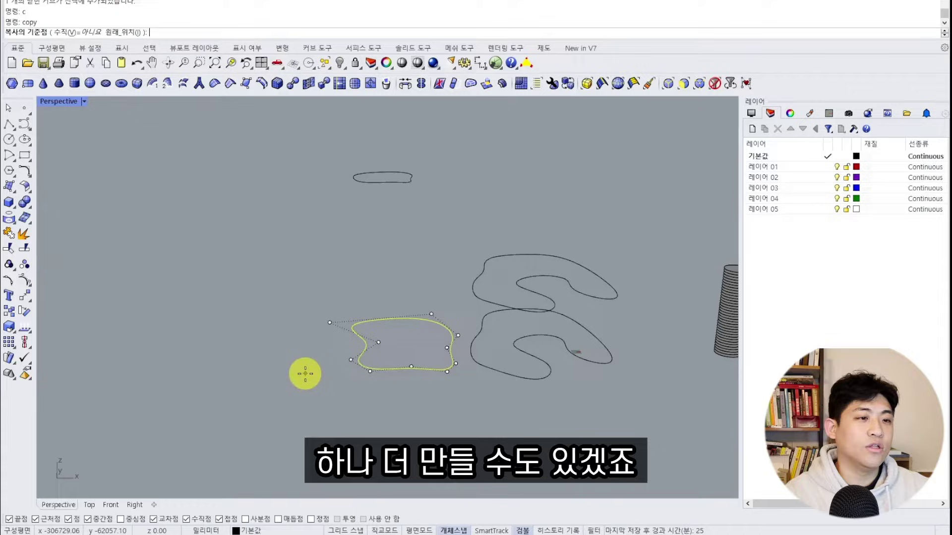
{"action": "key", "text": "Escape"}
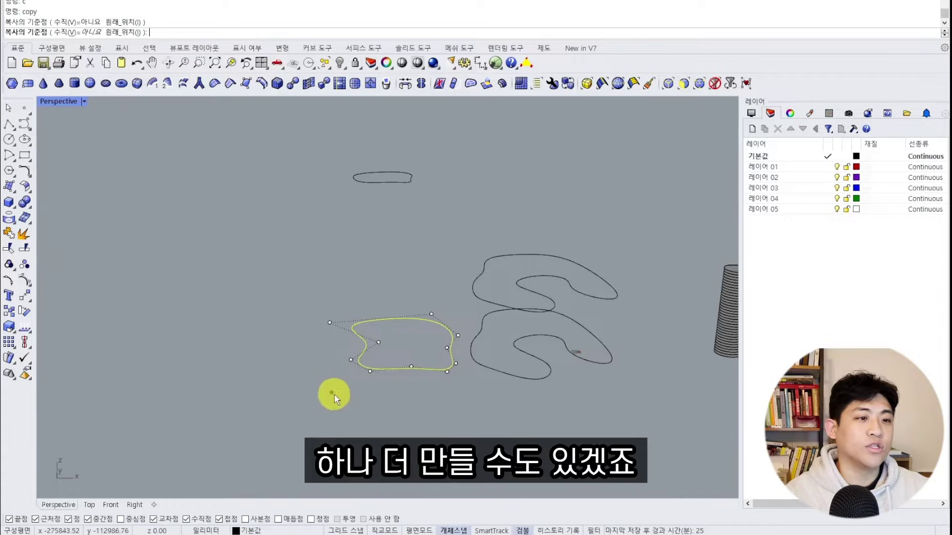
{"action": "key", "text": "Escape"}
{"action": "scroll", "coordinate": [342, 396], "scroll_direction": "down", "scroll_amount": 6}
{"action": "right_click_drag", "start_coordinate": [344, 397], "coordinate": [348, 334], "text": "shift"}
{"action": "right_click_drag", "start_coordinate": [349, 333], "coordinate": [343, 375]}
{"action": "left_click_drag", "start_coordinate": [324, 382], "coordinate": [331, 426]}
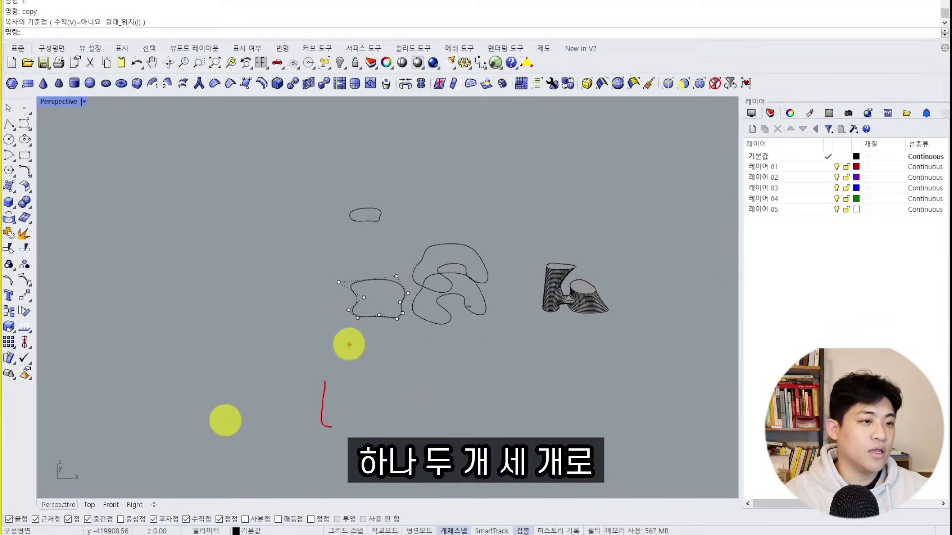
{"action": "left_click_drag", "start_coordinate": [359, 342], "coordinate": [423, 376]}
{"action": "left_click_drag", "start_coordinate": [478, 377], "coordinate": [499, 398]}
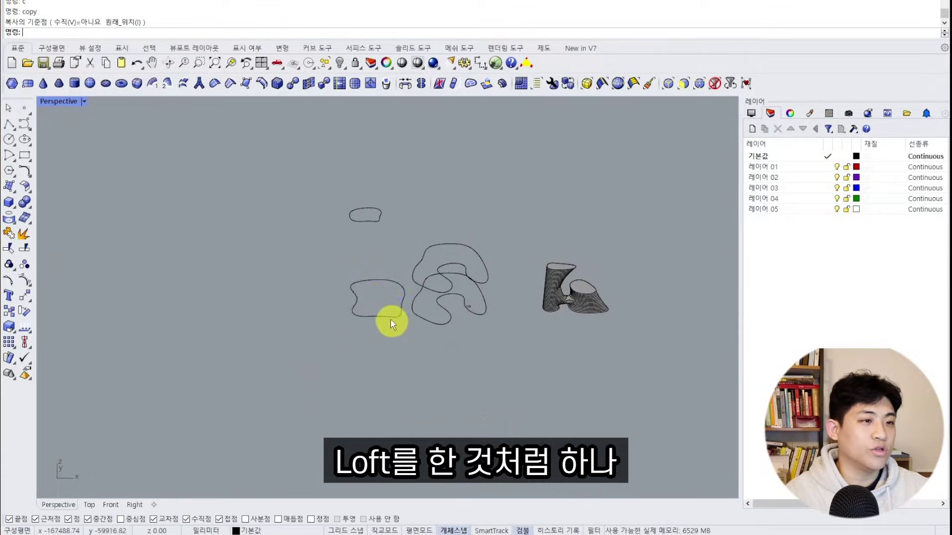
- Copy the lower closed outline vertically to a height between it and the small upper outline
{"action": "scroll", "coordinate": [384, 325], "scroll_direction": "up", "scroll_amount": 3}
{"action": "left_click", "coordinate": [378, 332]}
{"action": "right_click_drag", "start_coordinate": [380, 339], "coordinate": [401, 346]}
{"action": "type", "text": "c"}
{"action": "key", "text": "space"}
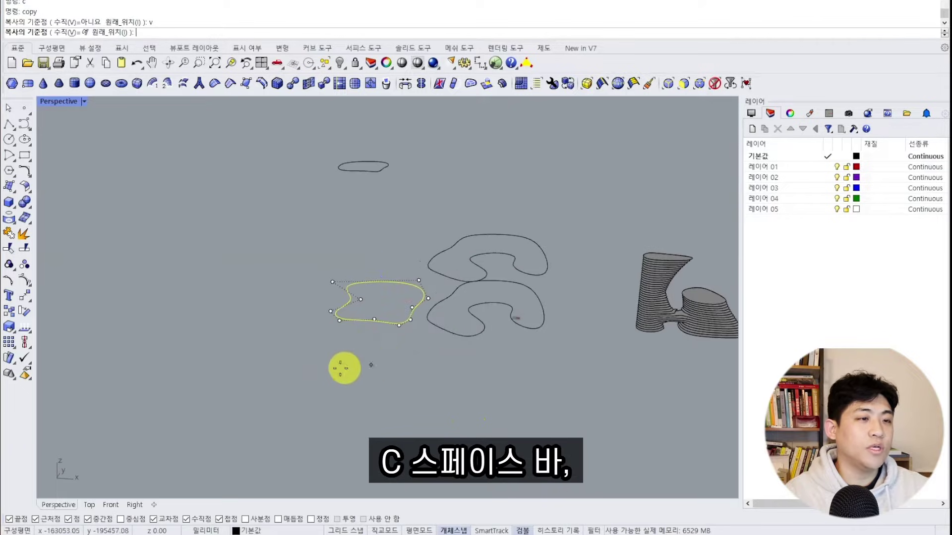
{"action": "type", "text": "v"}
{"action": "key", "text": "space"}
{"action": "left_click", "coordinate": [306, 366]}
{"action": "left_click", "coordinate": [286, 284]}
{"action": "key", "text": "space"}
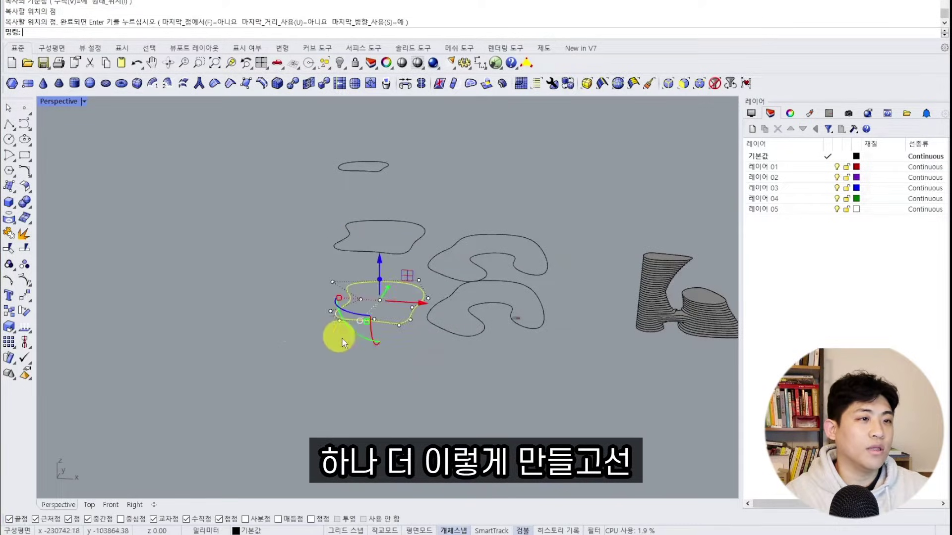
- Loft the three stacked outlines into one tower surface, accepting the default seam points
{"action": "left_click_drag", "start_coordinate": [318, 184], "coordinate": [300, 132]}
{"action": "type", "text": "lo"}
{"action": "key", "text": "space"}
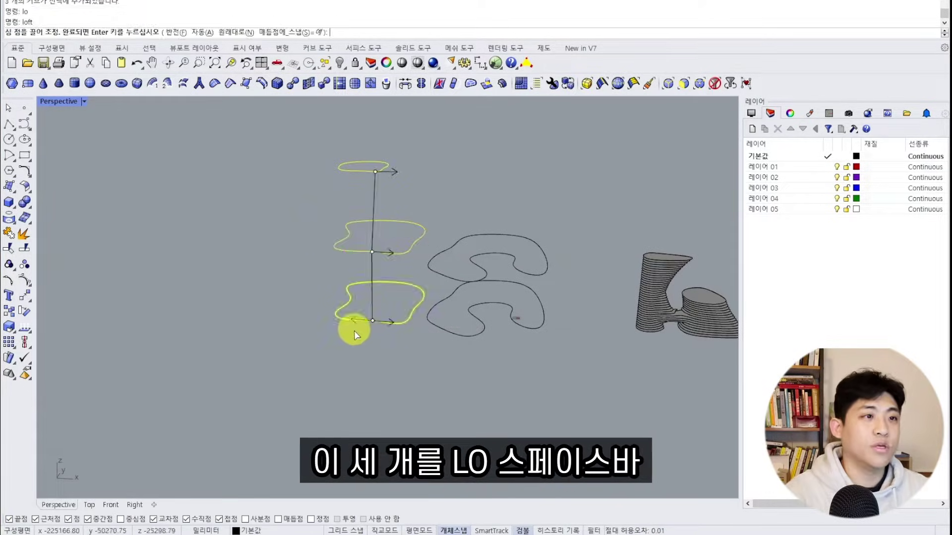
{"action": "key", "text": "space"}
{"action": "key", "text": "Return"}
{"action": "right_click_drag", "start_coordinate": [446, 350], "coordinate": [552, 278]}
- Switch to the Top view and delete one of the two stacked U-shaped outlines
{"action": "left_click", "coordinate": [549, 266]}
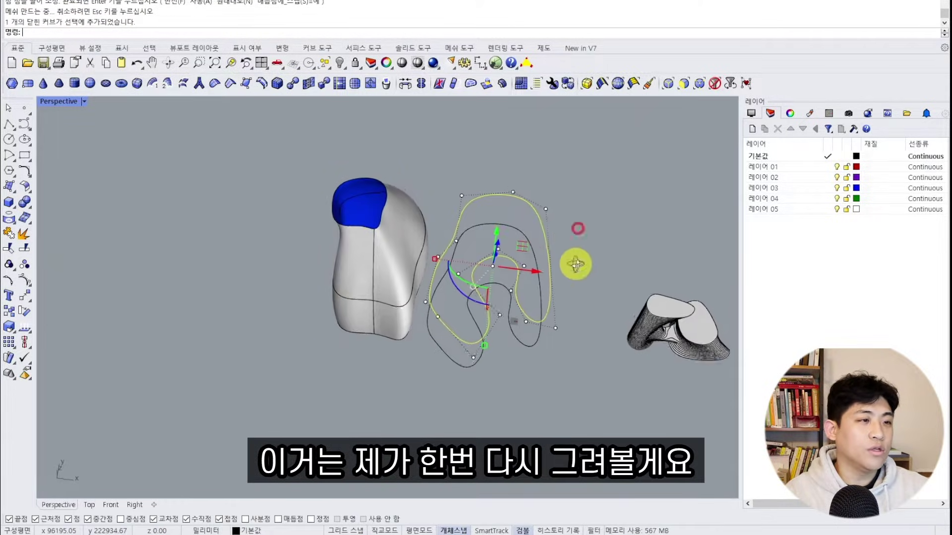
{"action": "type", "text": "tt"}
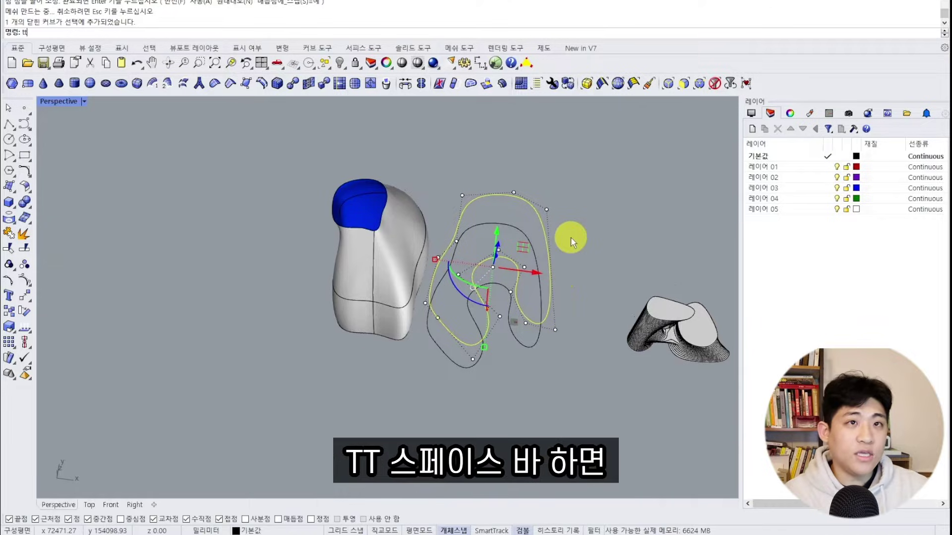
{"action": "key", "text": "space"}
{"action": "key", "text": "Escape"}
{"action": "left_click", "coordinate": [501, 260]}
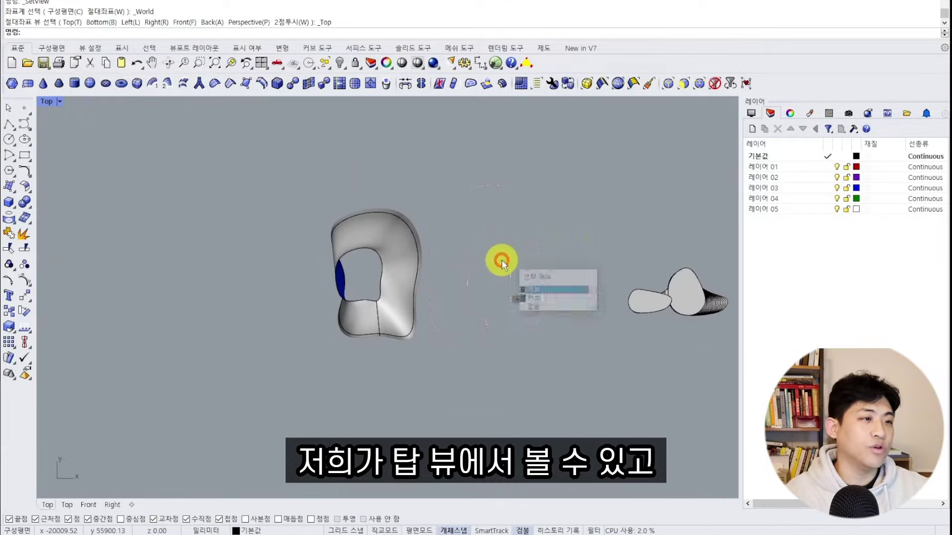
{"action": "left_click", "coordinate": [502, 255]}
{"action": "type", "text": "d"}
{"action": "key", "text": "space"}
- Draw a smaller closed control-point curve over the wide closed end of the remaining U-shaped outline
{"action": "right_click_drag", "start_coordinate": [493, 222], "coordinate": [491, 229]}
{"action": "type", "text": "cv"}
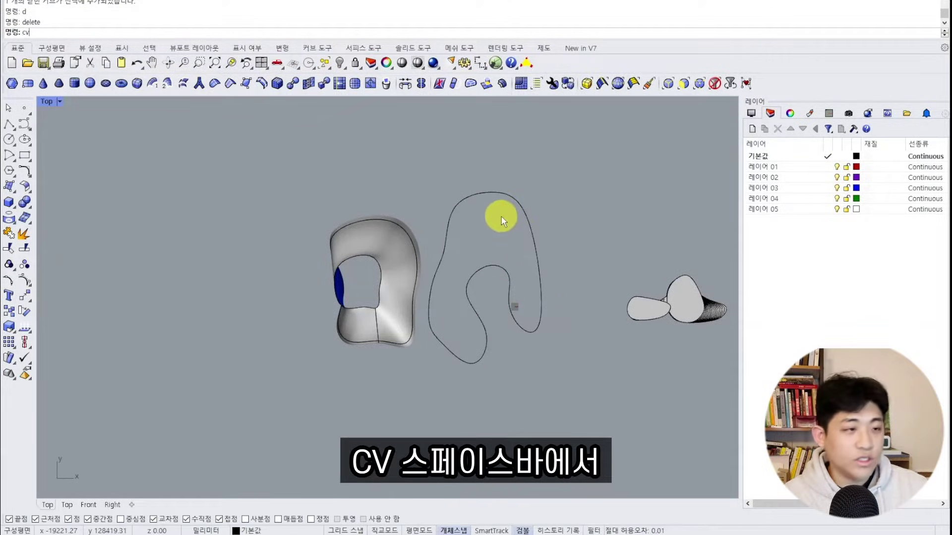
{"action": "key", "text": "space"}
{"action": "scroll", "coordinate": [502, 217], "scroll_direction": "up", "scroll_amount": 6}
{"action": "left_click", "coordinate": [509, 211]}
{"action": "left_click", "coordinate": [453, 195]}
{"action": "left_click", "coordinate": [417, 240]}
{"action": "left_click", "coordinate": [416, 293]}
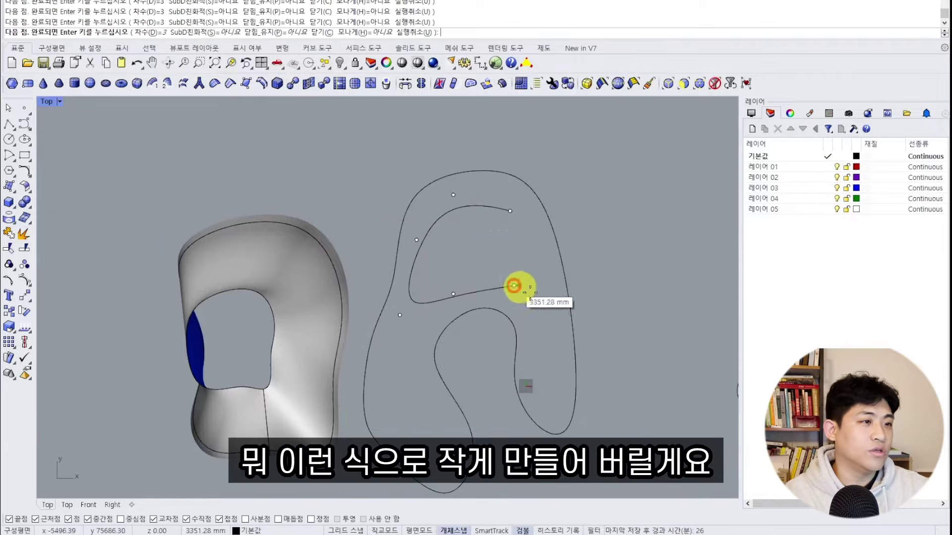
{"action": "left_click", "coordinate": [539, 280]}
{"action": "left_click", "coordinate": [516, 216]}
- Switch to the Perspective view and raise the small closed outline vertically above the U-shaped outline
{"action": "type", "text": "vv"}
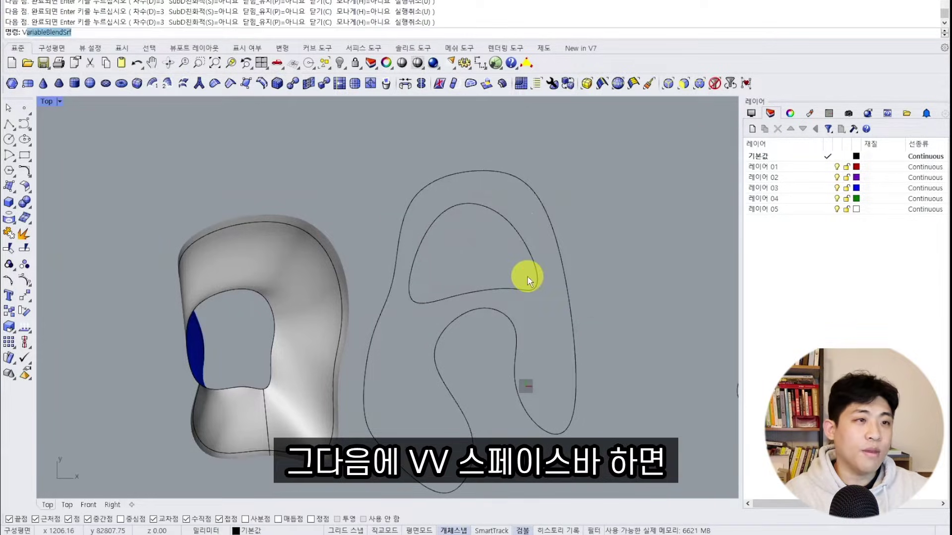
{"action": "key", "text": "space"}
{"action": "right_click_drag", "start_coordinate": [484, 323], "coordinate": [455, 272]}
{"action": "scroll", "coordinate": [450, 301], "scroll_direction": "up", "scroll_amount": 4}
{"action": "left_click", "coordinate": [446, 301]}
{"action": "scroll", "coordinate": [447, 301], "scroll_direction": "down", "scroll_amount": 2}
{"action": "left_click_drag", "start_coordinate": [419, 271], "coordinate": [423, 185]}
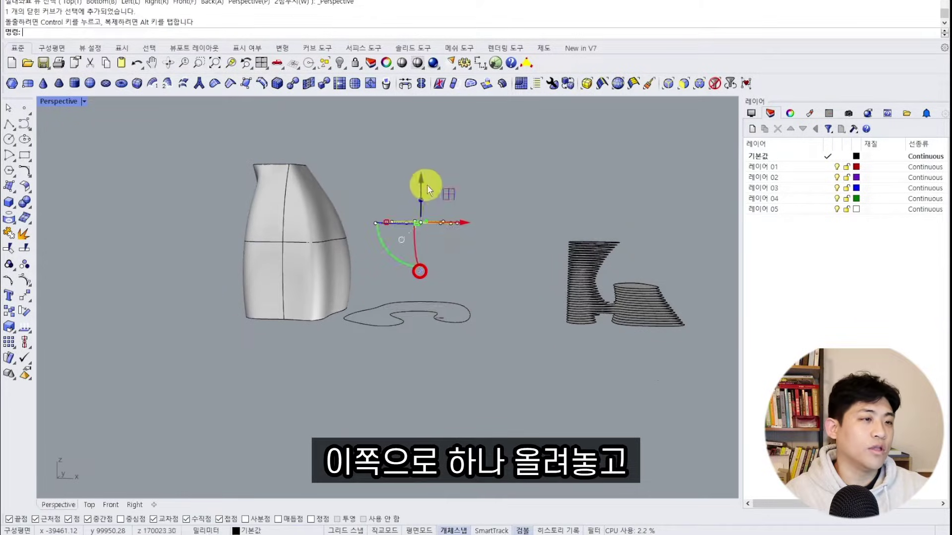
- Start a loft between the small upper outline and the U-shaped base, moving both seam points to the middle of their outer curved ends
{"action": "left_click", "coordinate": [510, 286]}
{"action": "right_click_drag", "start_coordinate": [510, 286], "coordinate": [517, 350]}
{"action": "left_click_drag", "start_coordinate": [520, 397], "coordinate": [451, 212]}
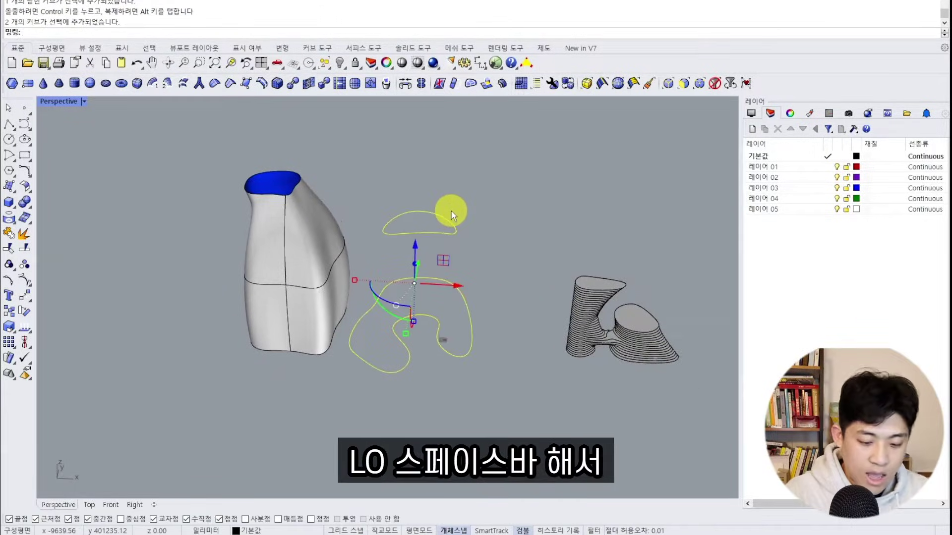
{"action": "type", "text": "lo"}
{"action": "key", "text": "space"}
{"action": "right_click_drag", "start_coordinate": [487, 268], "coordinate": [459, 243]}
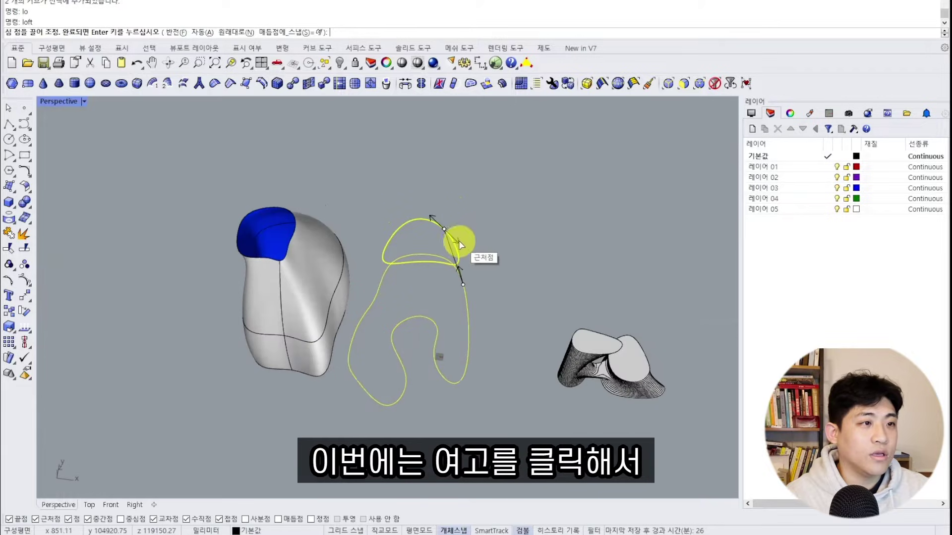
{"action": "left_click_drag", "start_coordinate": [446, 230], "coordinate": [417, 219]}
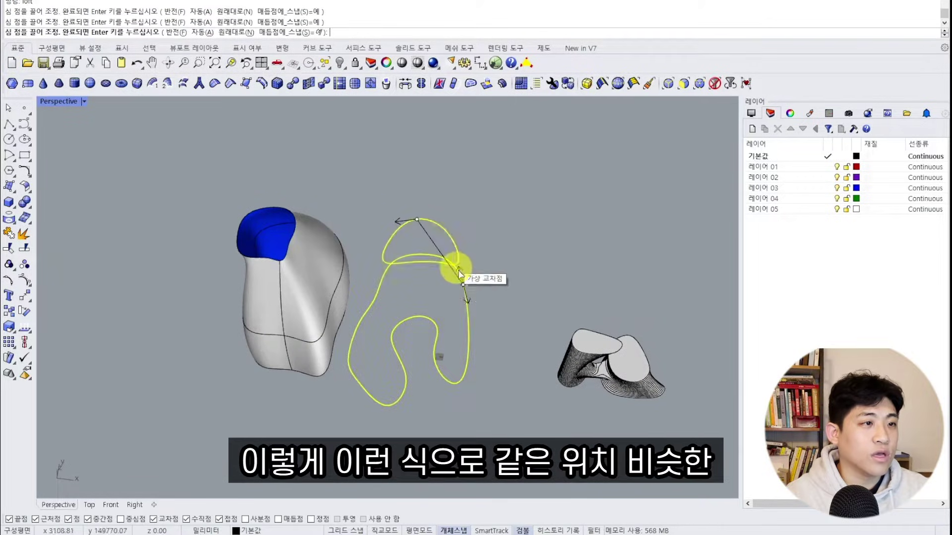
{"action": "left_click_drag", "start_coordinate": [456, 265], "coordinate": [433, 258]}
{"action": "scroll", "coordinate": [429, 253], "scroll_direction": "up", "scroll_amount": 3}
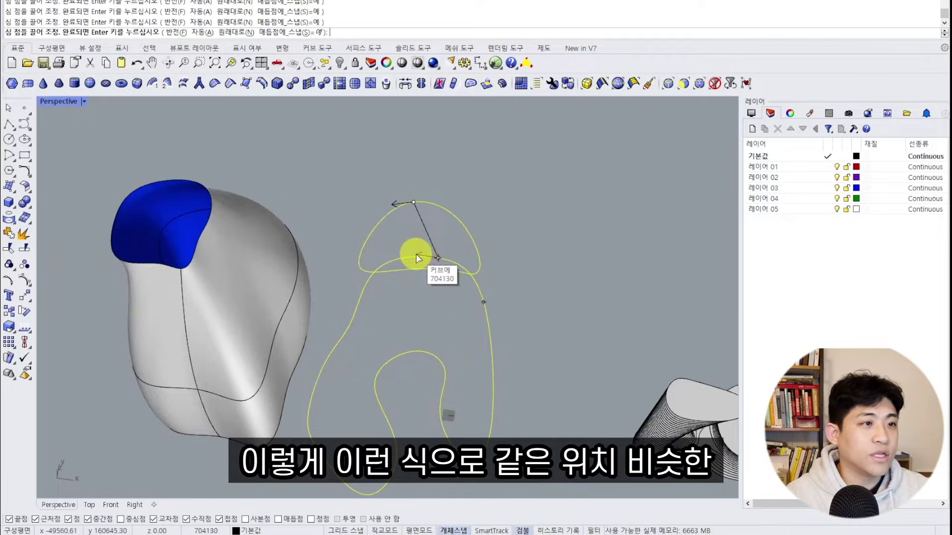
{"action": "scroll", "coordinate": [418, 254], "scroll_direction": "up", "scroll_amount": 3}
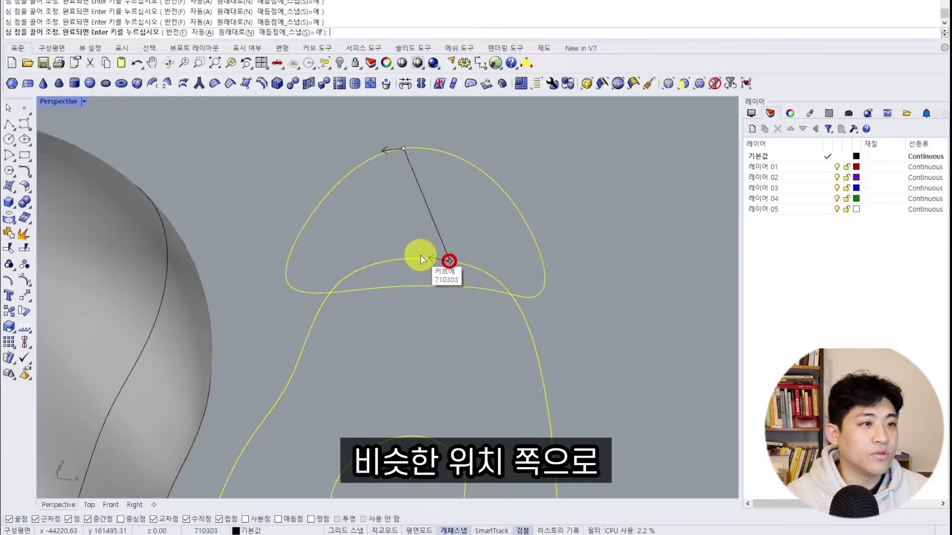
- Complete the two-outline loft with the Normal style and unsimplified cross-section curves
{"action": "key", "text": "Return"}
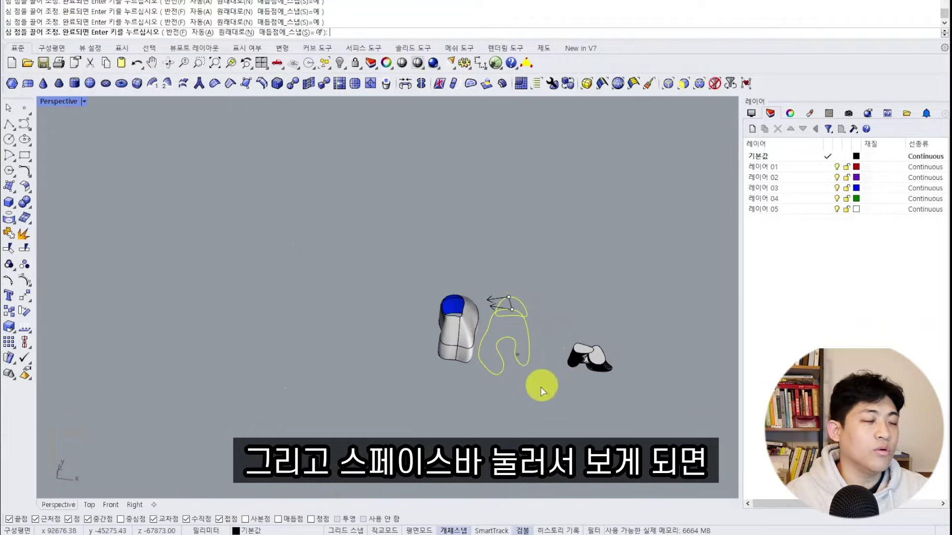
{"action": "key", "text": "space"}
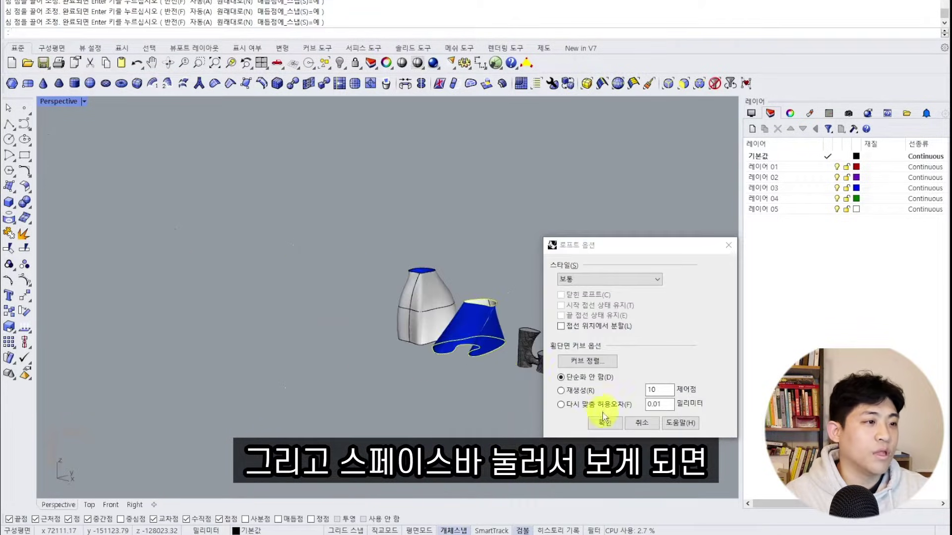
{"action": "left_click", "coordinate": [602, 420]}
{"action": "scroll", "coordinate": [486, 317], "scroll_direction": "up", "scroll_amount": 5}
{"action": "right_click_drag", "start_coordinate": [486, 327], "coordinate": [510, 272]}
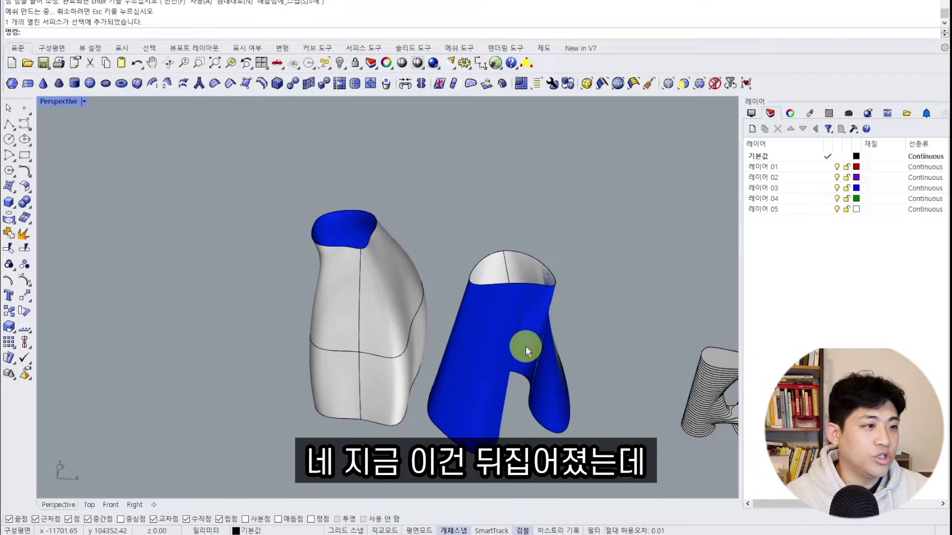
- Flip the surface direction of the new lofted tower and inspect how its sides twist near the upper outline
{"action": "left_click", "coordinate": [503, 332]}
{"action": "type", "text": "ff"}
{"action": "key", "text": "space"}
{"action": "scroll", "coordinate": [516, 267], "scroll_direction": "up", "scroll_amount": 5}
{"action": "right_click_drag", "start_coordinate": [580, 237], "coordinate": [493, 314]}
{"action": "scroll", "coordinate": [474, 285], "scroll_direction": "down", "scroll_amount": 4}
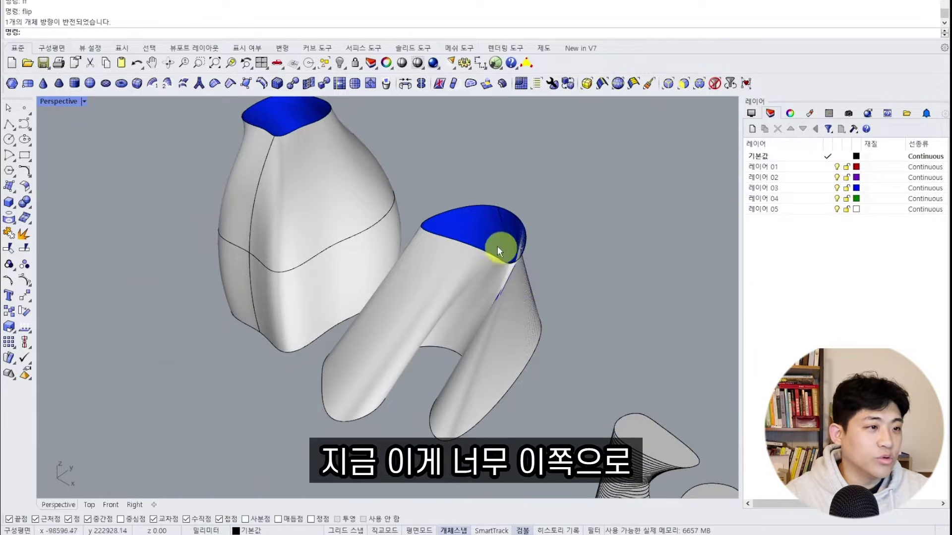
{"action": "right_click_drag", "start_coordinate": [528, 259], "coordinate": [539, 311]}
- Undo the surface flip and the loft between the two outlines
{"action": "key", "text": "ctrl+z"}
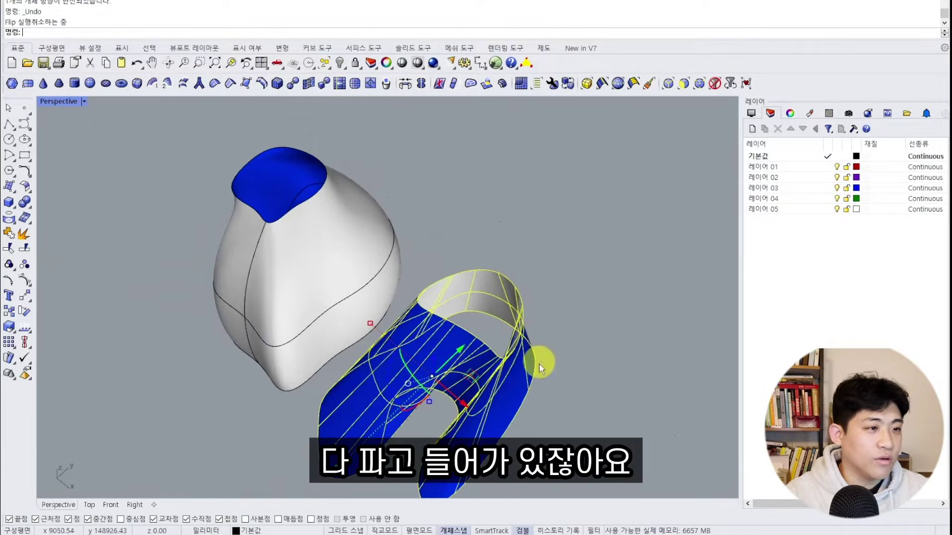
{"action": "key", "text": "ctrl+z"}
{"action": "right_click_drag", "start_coordinate": [516, 382], "coordinate": [559, 403]}
- Rebuild both the small upper outline and the U-shaped base outline with 50 points and degree 3
{"action": "type", "text": "tt"}
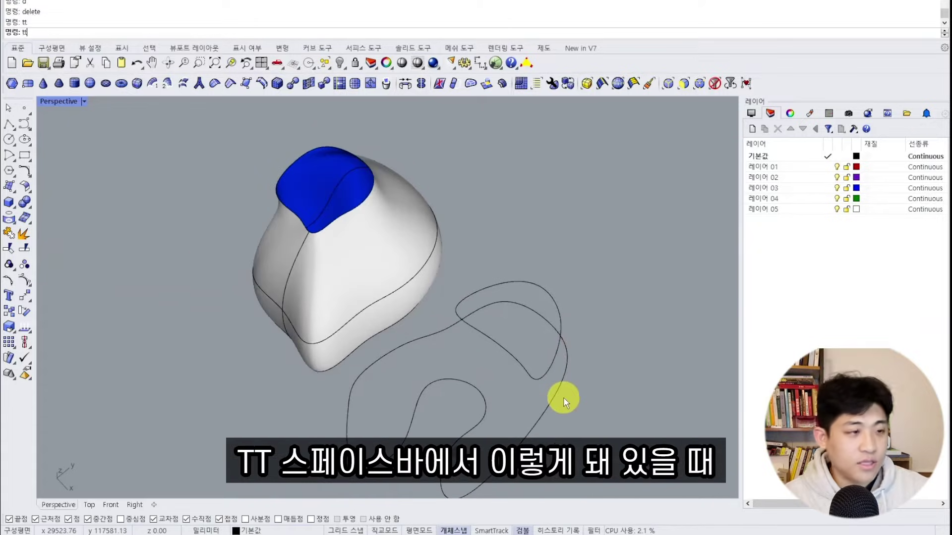
{"action": "key", "text": "space"}
{"action": "type", "text": "v"}
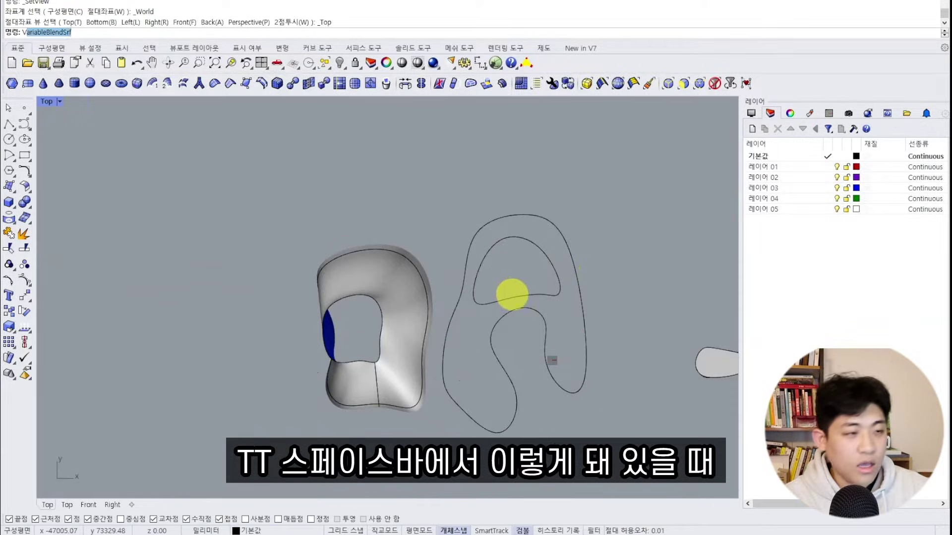
{"action": "type", "text": "v"}
{"action": "key", "text": "space"}
{"action": "left_click_drag", "start_coordinate": [566, 382], "coordinate": [501, 218]}
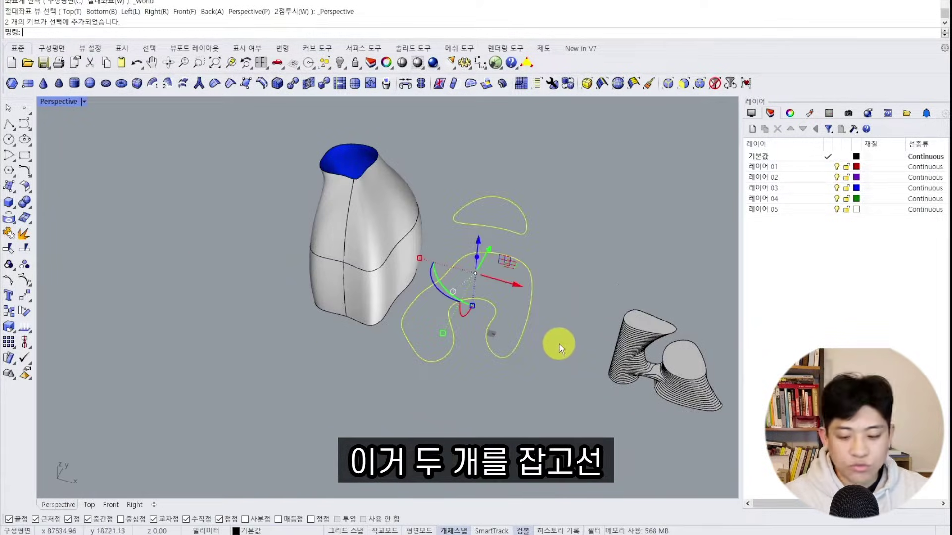
{"action": "type", "text": "reb"}
{"action": "key", "text": "space"}
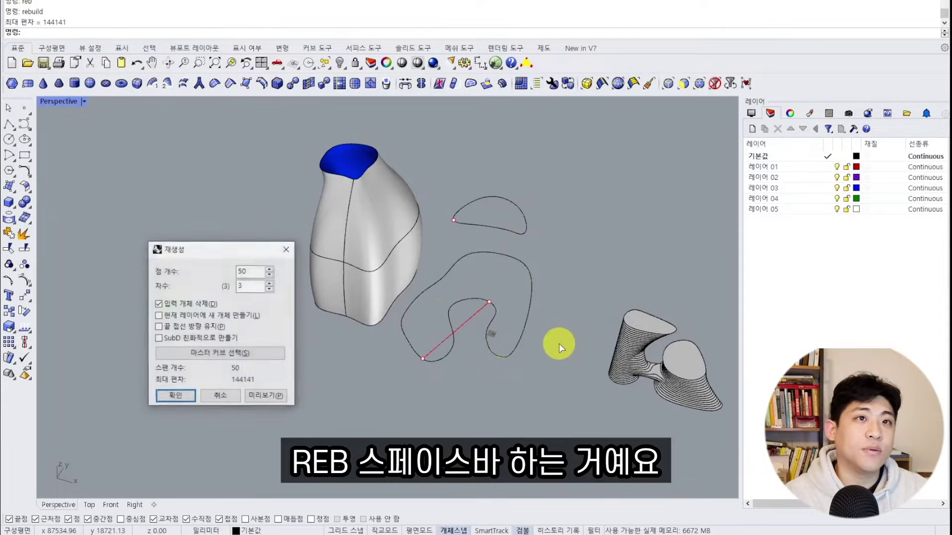
{"action": "left_click_drag", "start_coordinate": [224, 255], "coordinate": [628, 214]}
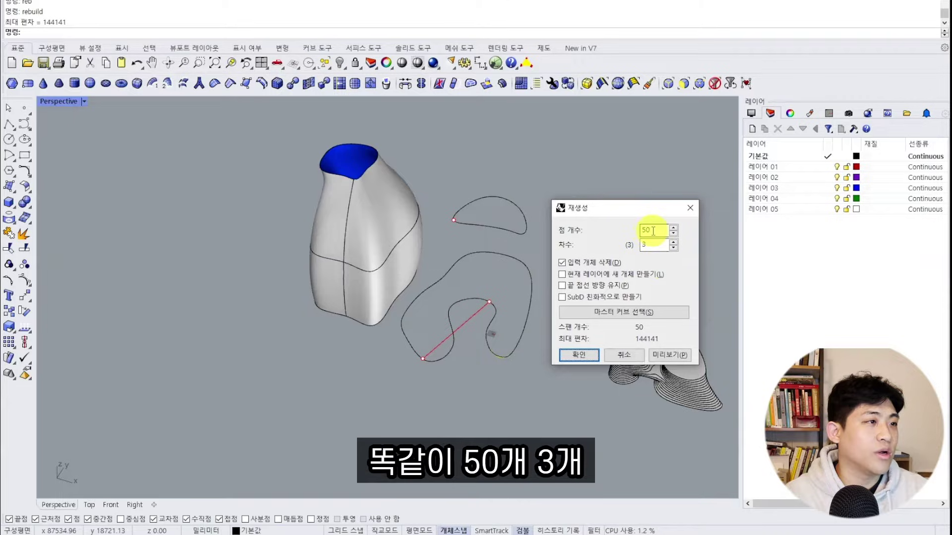
{"action": "left_click", "coordinate": [579, 354]}
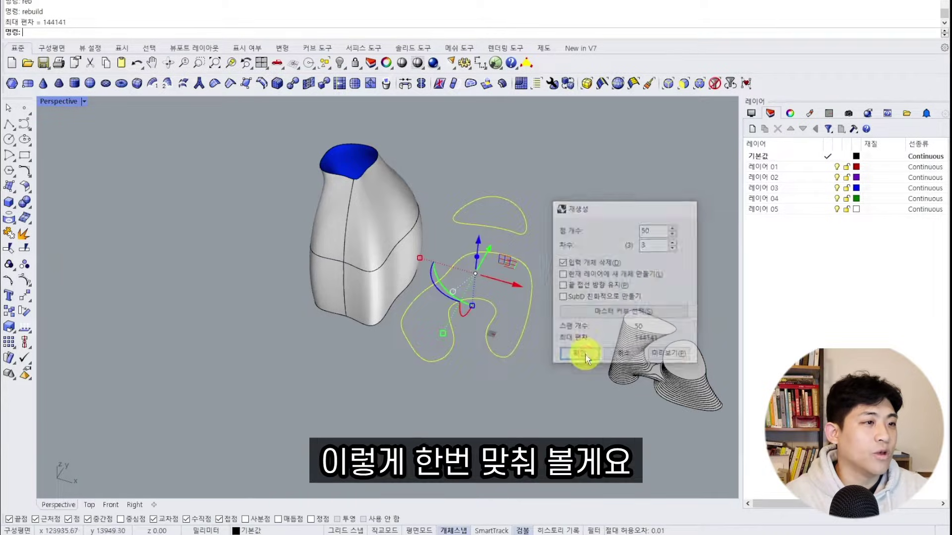
- Loft the two rebuilt outlines with the default seam points and the Normal style
{"action": "left_click_drag", "start_coordinate": [566, 264], "coordinate": [496, 199]}
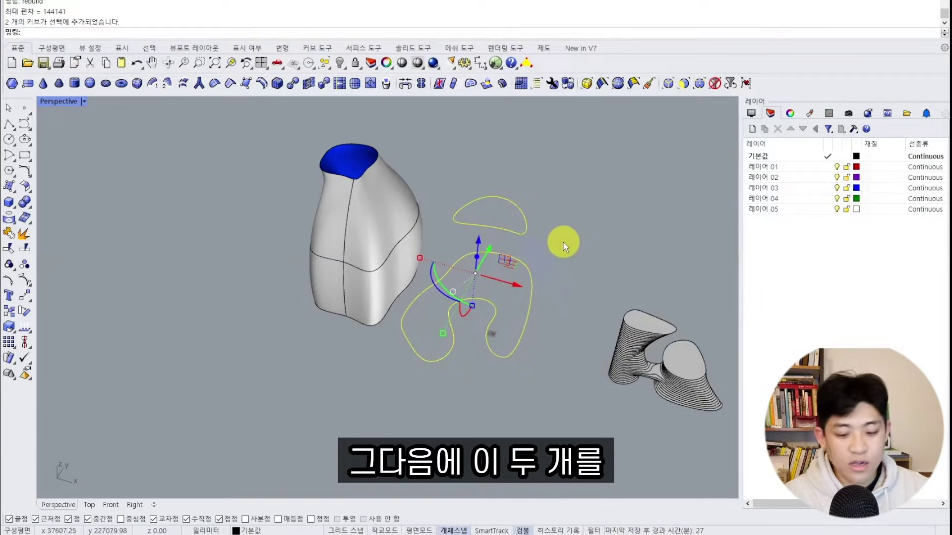
{"action": "type", "text": "lo"}
{"action": "key", "text": "space"}
{"action": "key", "text": "space"}
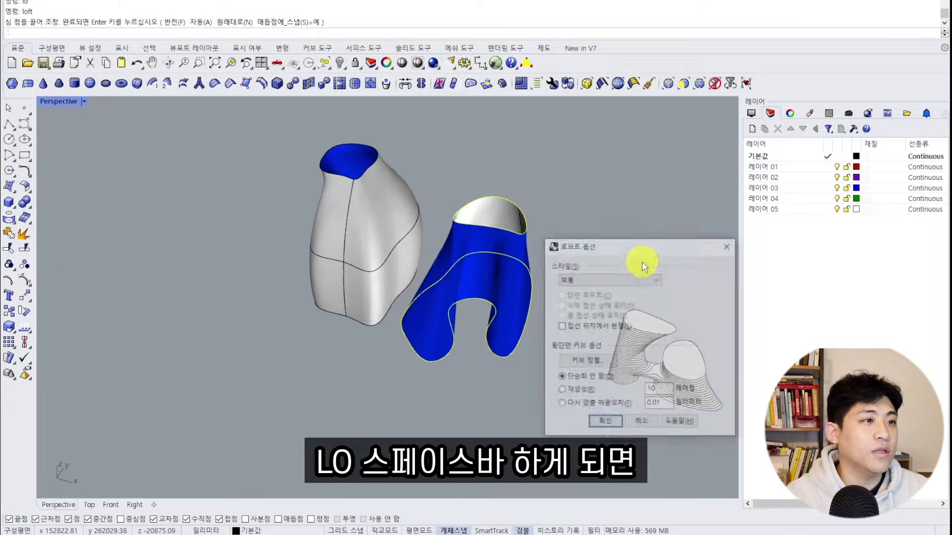
{"action": "left_click", "coordinate": [605, 421]}
- Flip the direction of the surface lofted from the rebuilt outlines and inspect its shape up close
{"action": "left_click", "coordinate": [508, 295]}
{"action": "type", "text": "ff"}
{"action": "key", "text": "space"}
{"action": "key", "text": "Escape"}
{"action": "scroll", "coordinate": [500, 252], "scroll_direction": "up", "scroll_amount": 6}
{"action": "right_click_drag", "start_coordinate": [499, 252], "coordinate": [543, 270]}
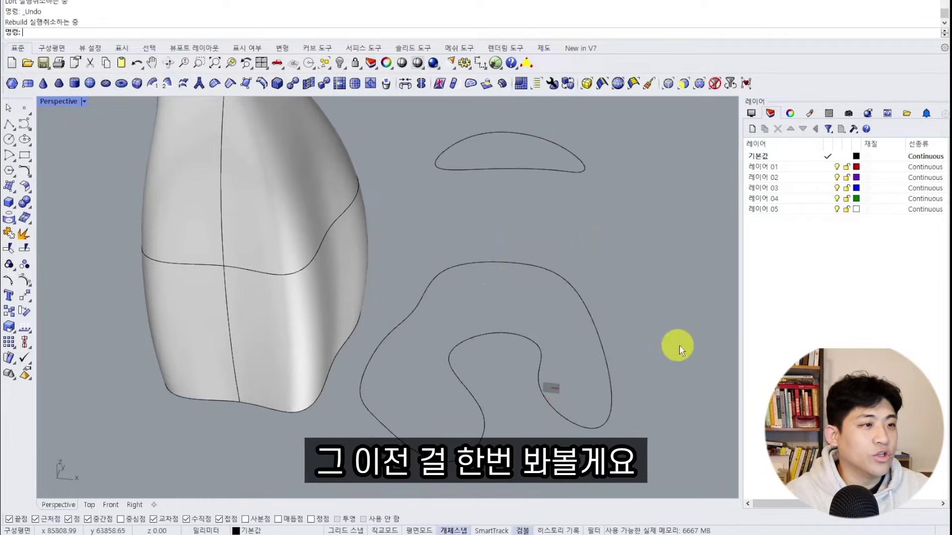
- Undo back to before the outlines were rebuilt and show the control points of both original outlines
{"action": "key", "text": "ctrl+z"}
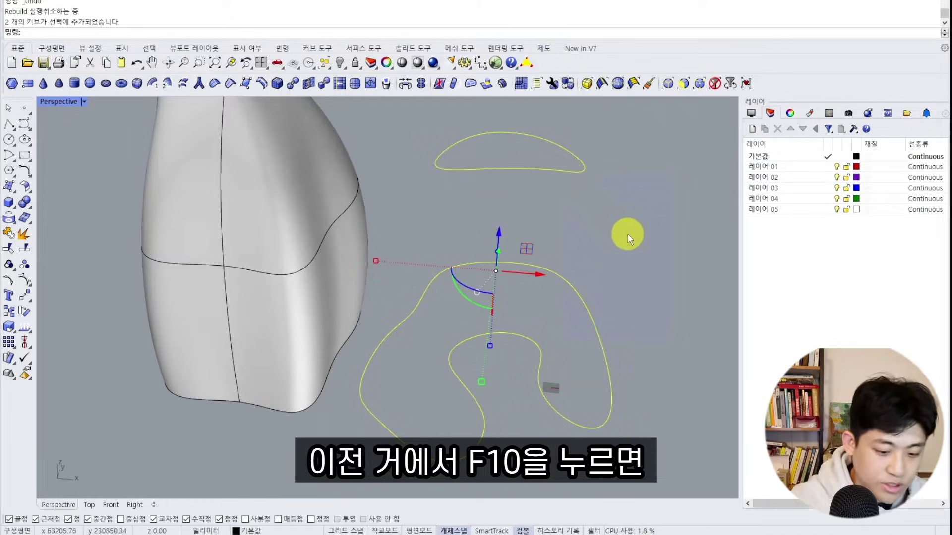
{"action": "key", "text": "F10"}
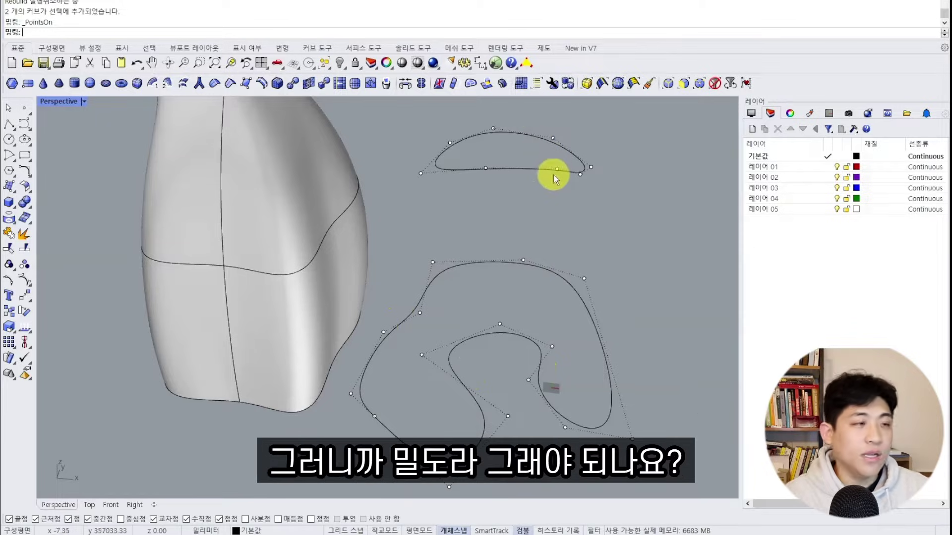
{"action": "left_click_drag", "start_coordinate": [583, 280], "coordinate": [632, 267]}
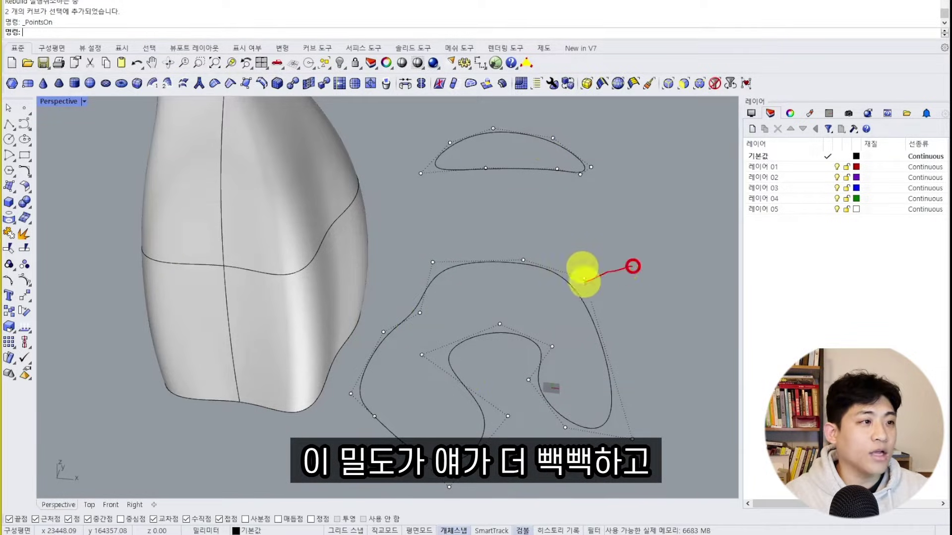
{"action": "left_click_drag", "start_coordinate": [572, 147], "coordinate": [587, 156]}
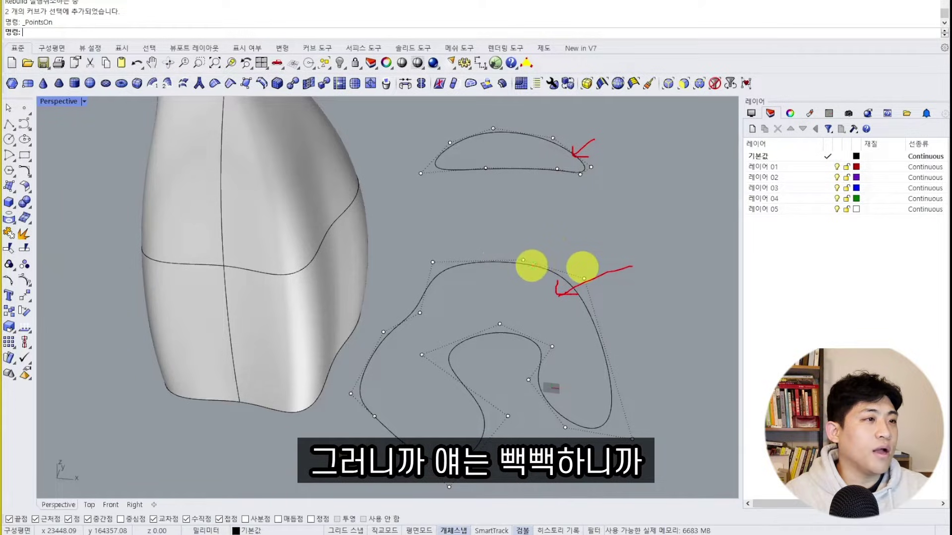
{"action": "left_click_drag", "start_coordinate": [532, 266], "coordinate": [543, 146]}
{"action": "left_click_drag", "start_coordinate": [523, 284], "coordinate": [510, 130]}
{"action": "left_click_drag", "start_coordinate": [488, 235], "coordinate": [466, 143]}
{"action": "left_click_drag", "start_coordinate": [470, 248], "coordinate": [448, 141]}
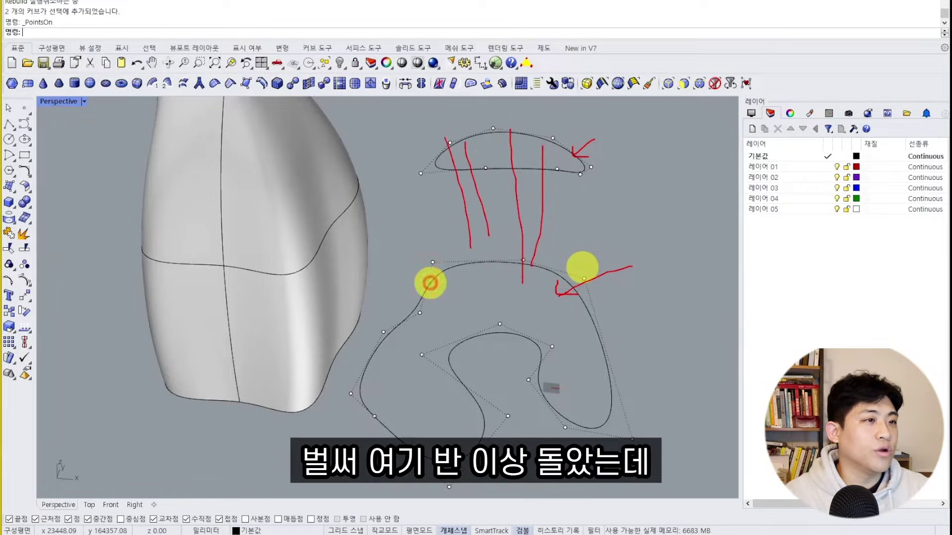
{"action": "left_click_drag", "start_coordinate": [429, 283], "coordinate": [437, 182]}
{"action": "left_click_drag", "start_coordinate": [353, 372], "coordinate": [404, 233]}
{"action": "left_click_drag", "start_coordinate": [392, 395], "coordinate": [455, 186]}
{"action": "left_click_drag", "start_coordinate": [452, 448], "coordinate": [472, 308]}
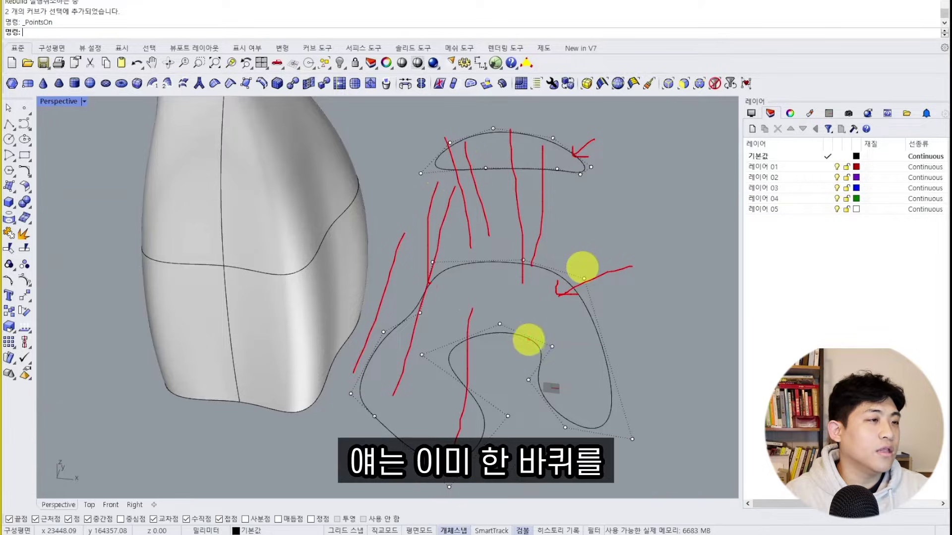
{"action": "mouse_move", "coordinate": [585, 181]}
{"action": "left_mouse_down"}
{"action": "mouse_move", "coordinate": [569, 254]}
{"action": "mouse_move", "coordinate": [531, 339]}
{"action": "mouse_move", "coordinate": [580, 186]}
{"action": "left_mouse_up"}
{"action": "left_click_drag", "start_coordinate": [534, 371], "coordinate": [563, 160]}
{"action": "left_click_drag", "start_coordinate": [555, 404], "coordinate": [591, 183]}
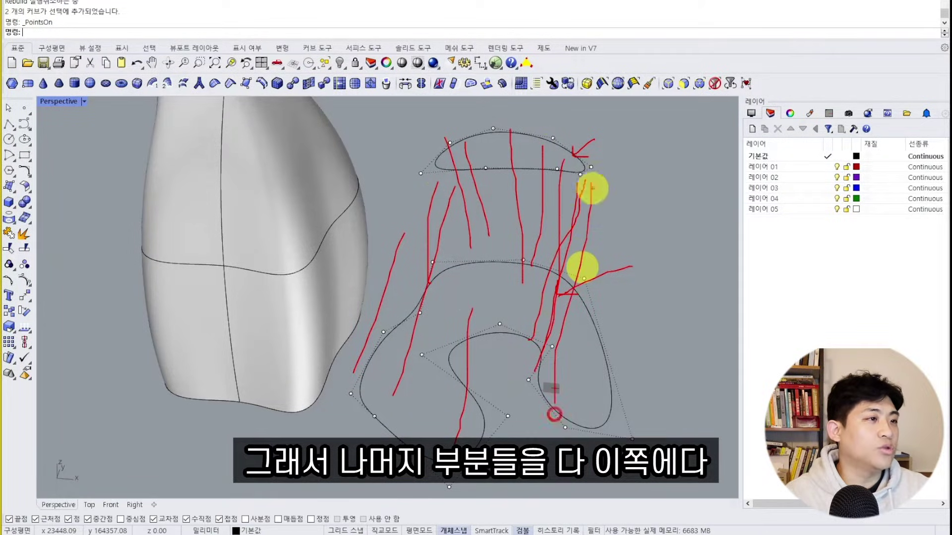
{"action": "left_click_drag", "start_coordinate": [591, 406], "coordinate": [577, 171]}
{"action": "left_click_drag", "start_coordinate": [615, 380], "coordinate": [583, 139]}
{"action": "left_click_drag", "start_coordinate": [620, 362], "coordinate": [571, 174]}
{"action": "left_click_drag", "start_coordinate": [613, 331], "coordinate": [567, 125]}
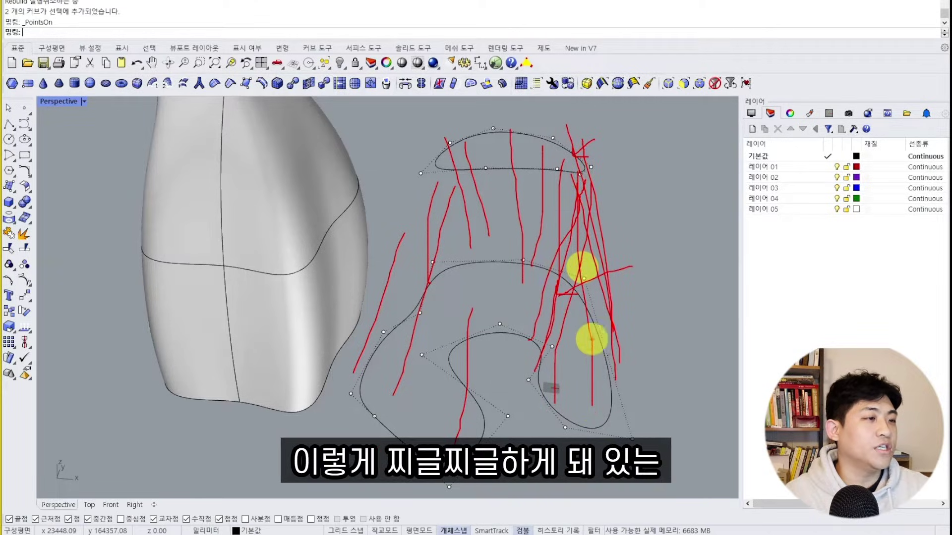
- Loft the two original outlines with both seam points moved to the middle of their outer curved ends
{"action": "key", "text": "Escape"}
{"action": "type", "text": "loft"}
{"action": "key", "text": "Return"}
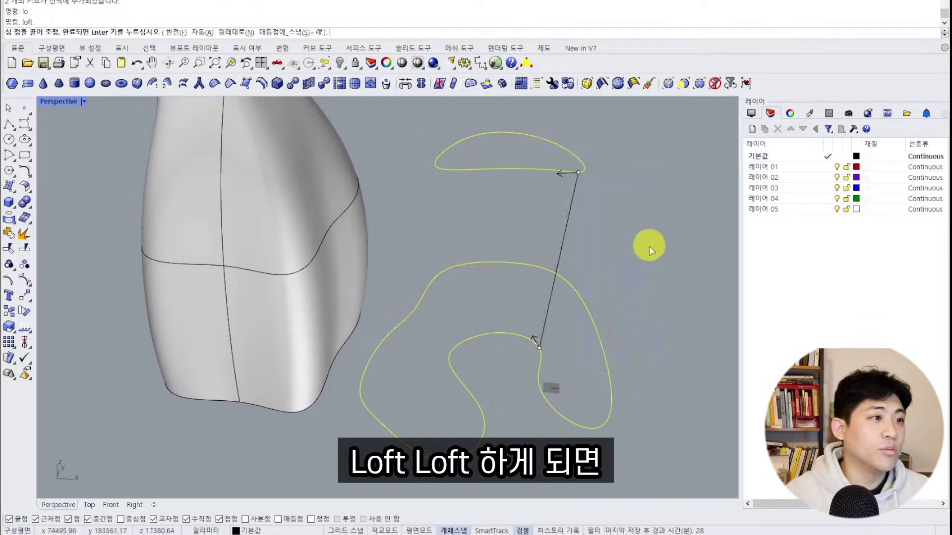
{"action": "left_click_drag", "start_coordinate": [540, 347], "coordinate": [518, 263]}
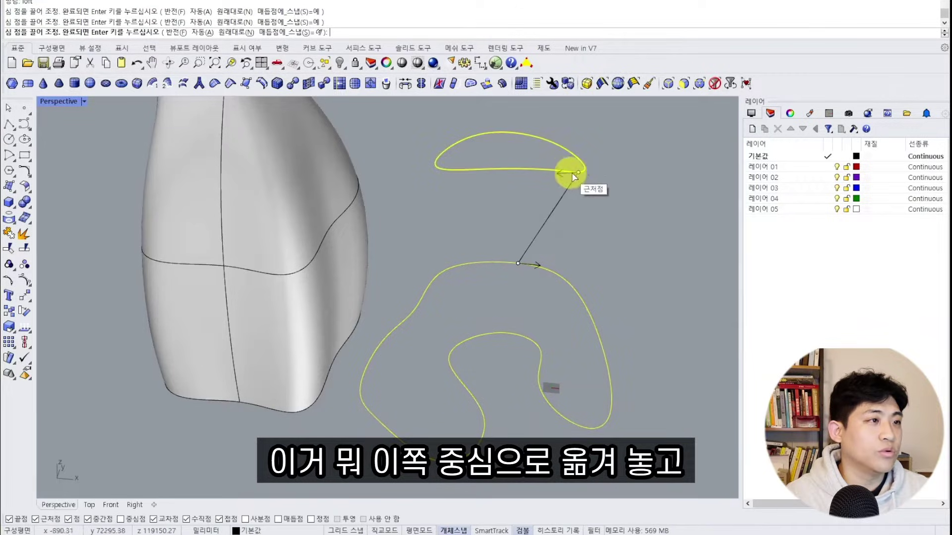
{"action": "left_click_drag", "start_coordinate": [570, 149], "coordinate": [501, 132]}
{"action": "key", "text": "Return"}
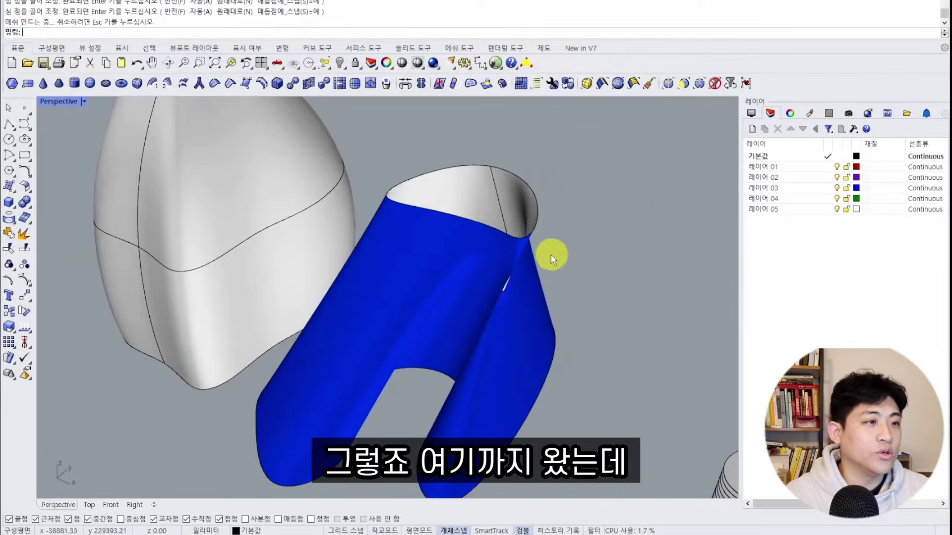
{"action": "mouse_move", "coordinate": [553, 258]}
{"action": "right_mouse_down"}
{"action": "mouse_move", "coordinate": [379, 283]}
{"action": "mouse_move", "coordinate": [521, 227]}
{"action": "mouse_move", "coordinate": [525, 268]}
{"action": "mouse_move", "coordinate": [571, 261]}
{"action": "right_mouse_up"}
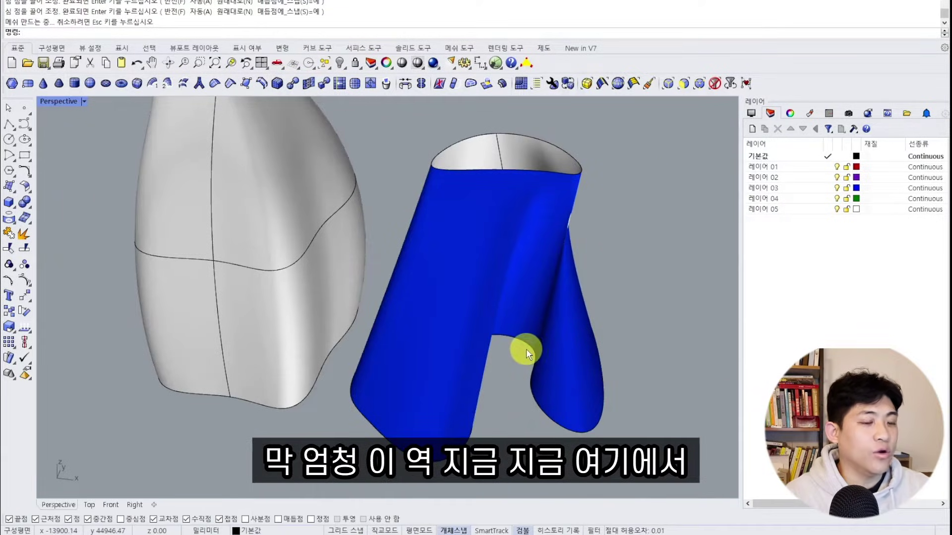
{"action": "key", "text": "ctrl+2"}
{"action": "left_click_drag", "start_coordinate": [530, 347], "coordinate": [585, 168]}
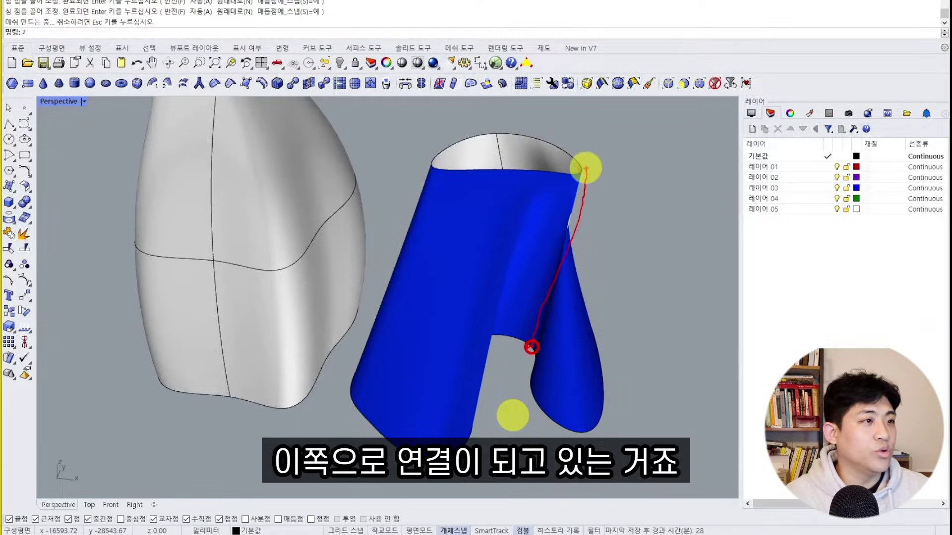
{"action": "mouse_move", "coordinate": [523, 348]}
{"action": "left_mouse_down"}
{"action": "mouse_move", "coordinate": [463, 367]}
{"action": "mouse_move", "coordinate": [459, 433]}
{"action": "mouse_move", "coordinate": [385, 341]}
{"action": "mouse_move", "coordinate": [508, 300]}
{"action": "left_mouse_up"}
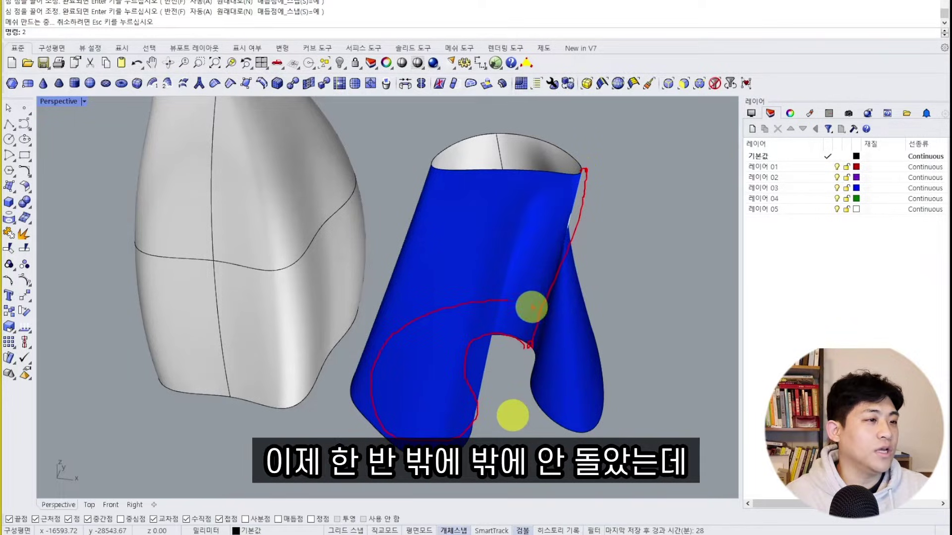
{"action": "mouse_move", "coordinate": [504, 135]}
{"action": "left_mouse_down"}
{"action": "mouse_move", "coordinate": [548, 187]}
{"action": "mouse_move", "coordinate": [579, 162]}
{"action": "left_mouse_up"}
{"action": "mouse_move", "coordinate": [508, 121]}
{"action": "left_mouse_down"}
{"action": "mouse_move", "coordinate": [509, 163]}
{"action": "mouse_move", "coordinate": [591, 165]}
{"action": "left_mouse_up"}
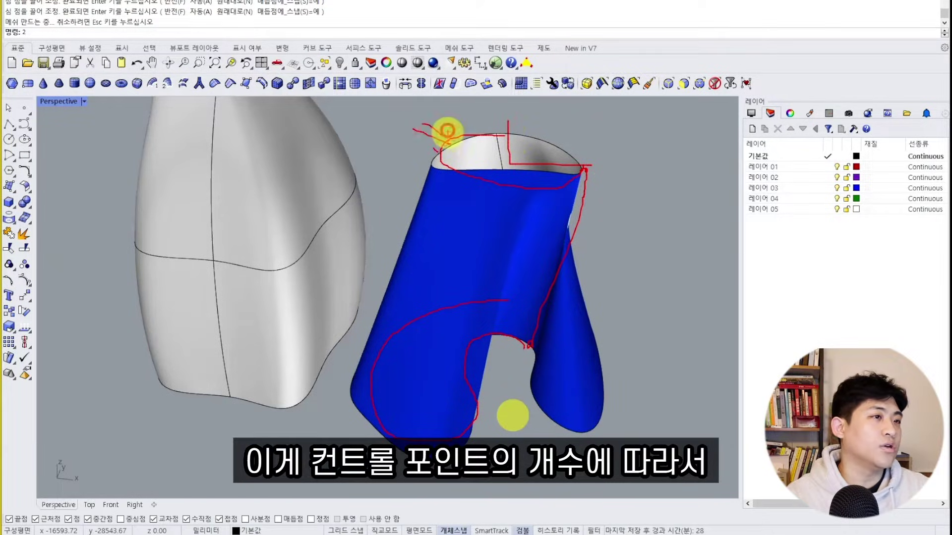
{"action": "key", "text": "Escape"}
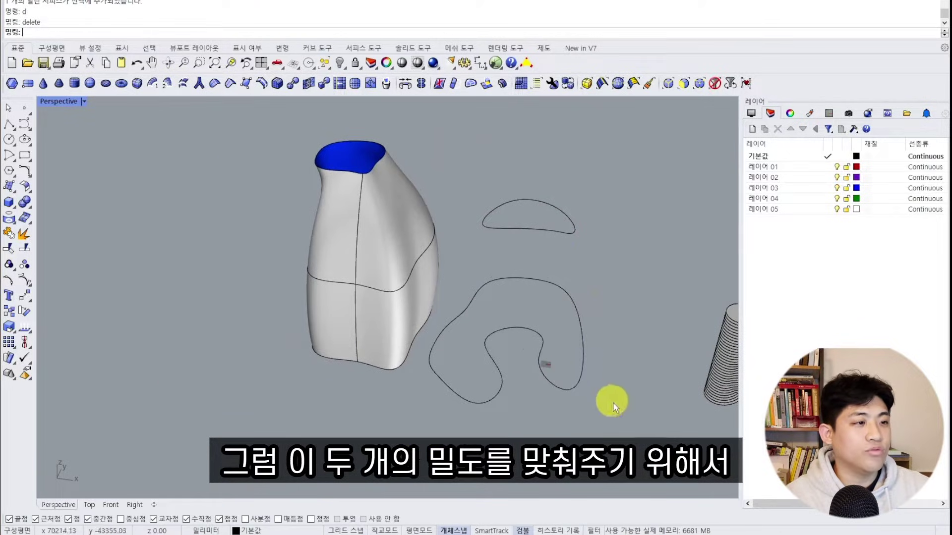
- Rebuild both closed outlines with 50 points and degree 3, and check the spacing of their control points
{"action": "left_click_drag", "start_coordinate": [613, 409], "coordinate": [545, 214]}
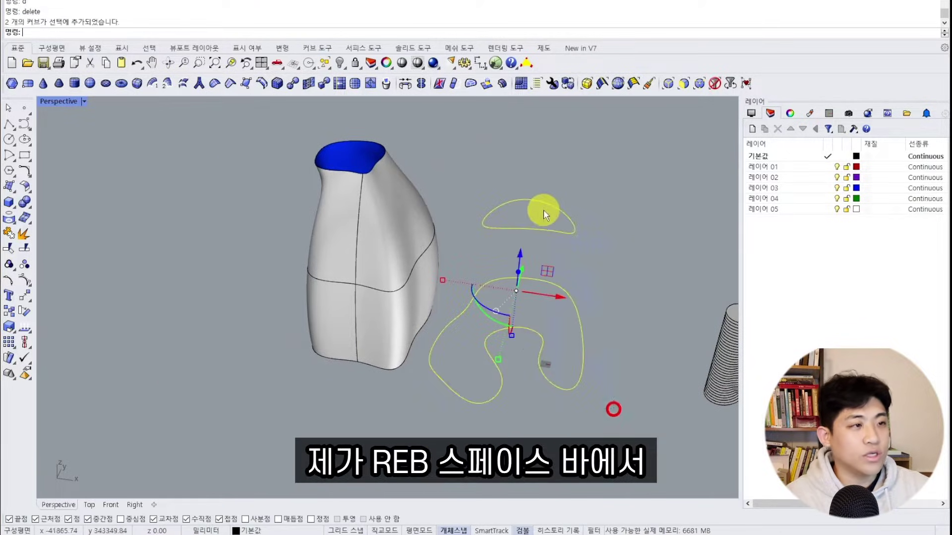
{"action": "key", "text": "space"}
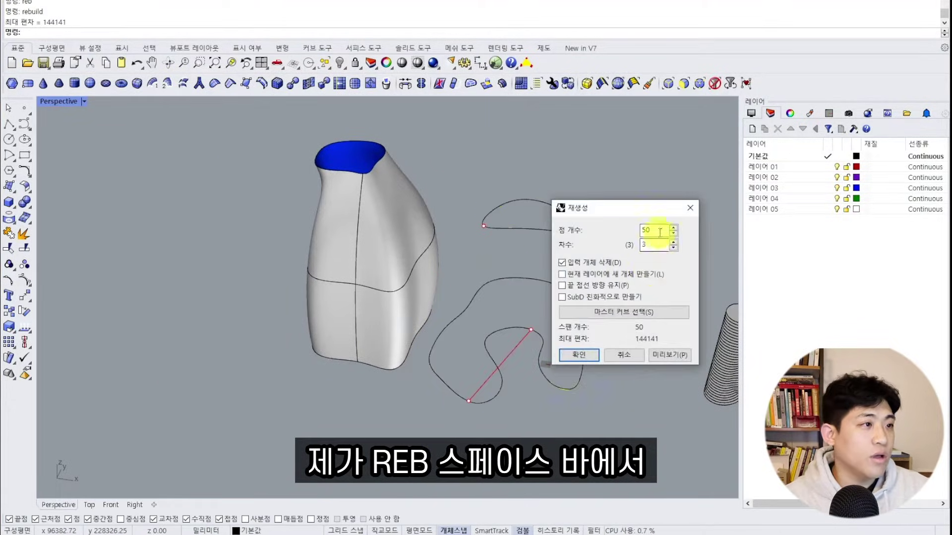
{"action": "left_click", "coordinate": [575, 355]}
{"action": "key", "text": "F10"}
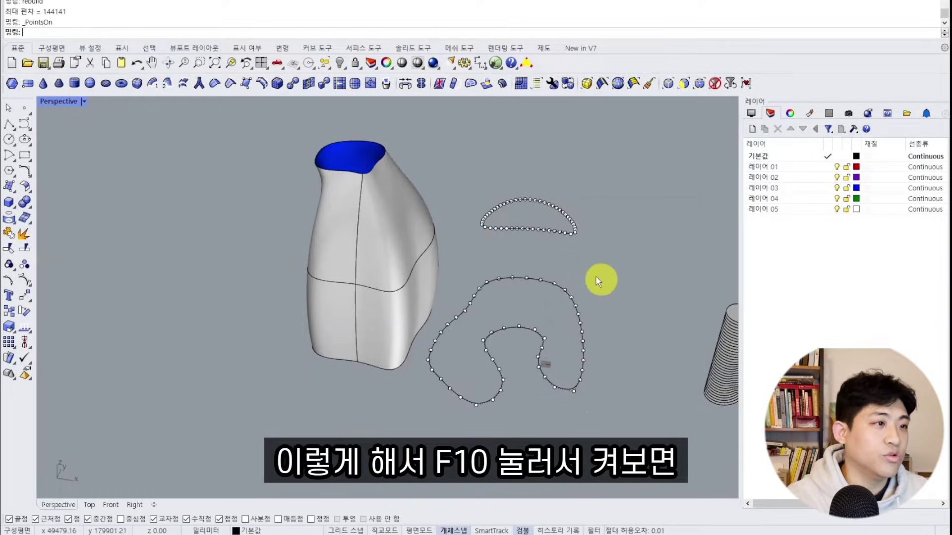
{"action": "scroll", "coordinate": [529, 291], "scroll_direction": "up", "scroll_amount": 3}
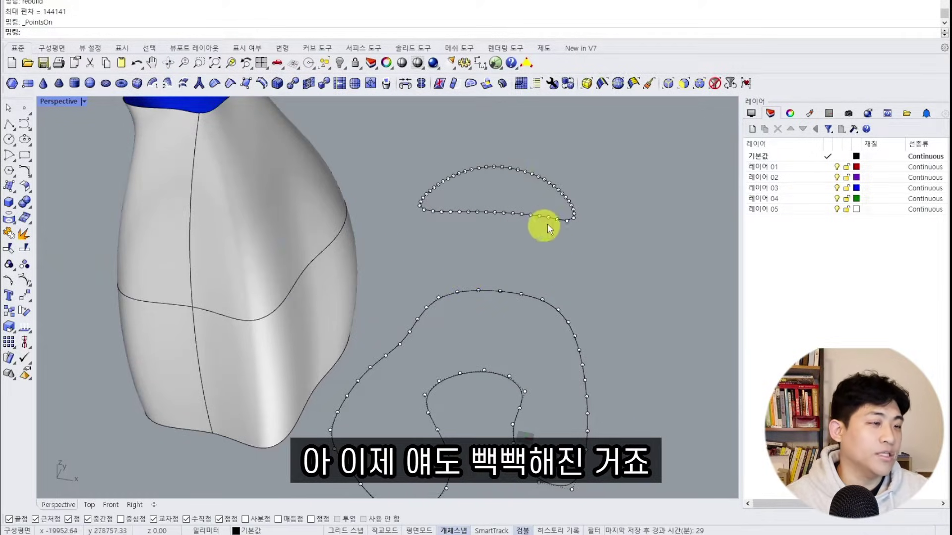
{"action": "scroll", "coordinate": [523, 198], "scroll_direction": "down", "scroll_amount": 3}
{"action": "key", "text": "Escape"}
- Loft the two rebuilt outlines with both seam points moved to the middle of their outer curved edges
{"action": "type", "text": "lo"}
{"action": "key", "text": "space"}
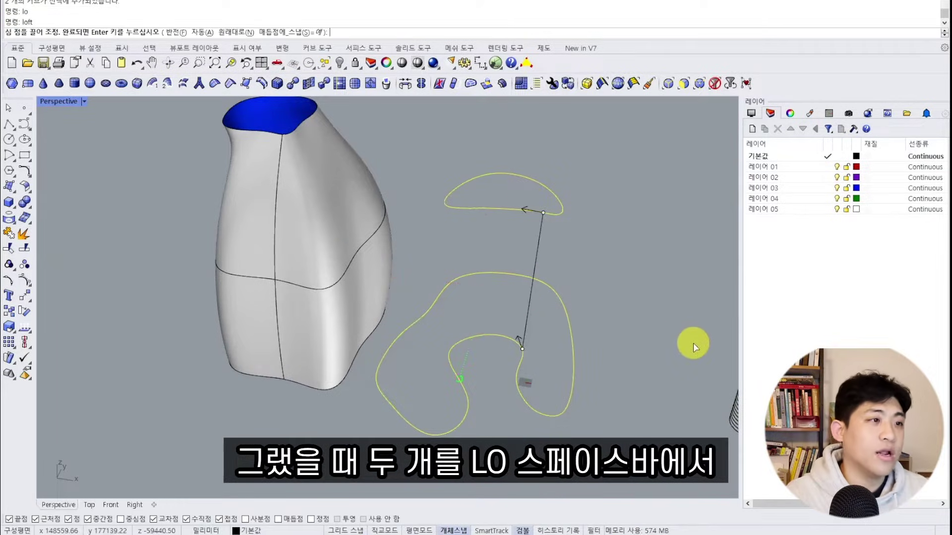
{"action": "left_click_drag", "start_coordinate": [516, 346], "coordinate": [510, 276]}
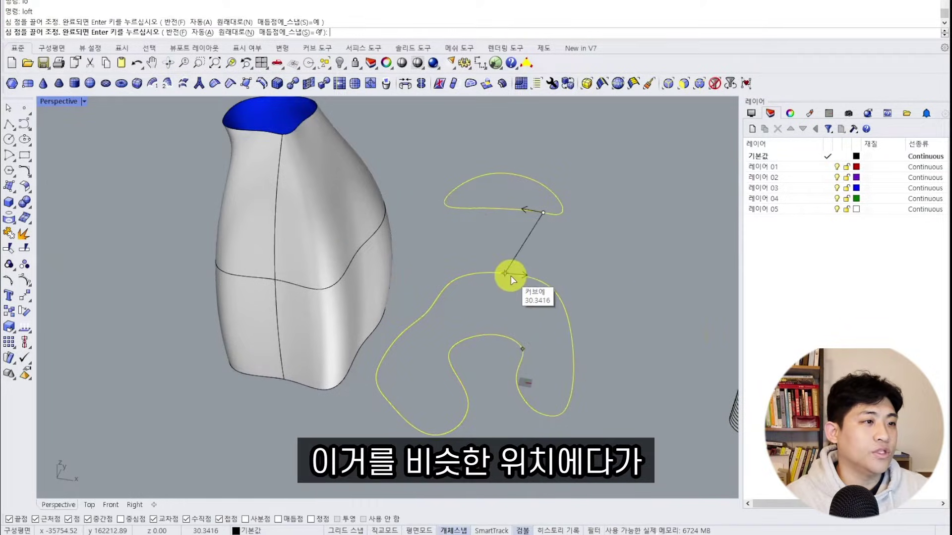
{"action": "left_click_drag", "start_coordinate": [543, 213], "coordinate": [508, 172]}
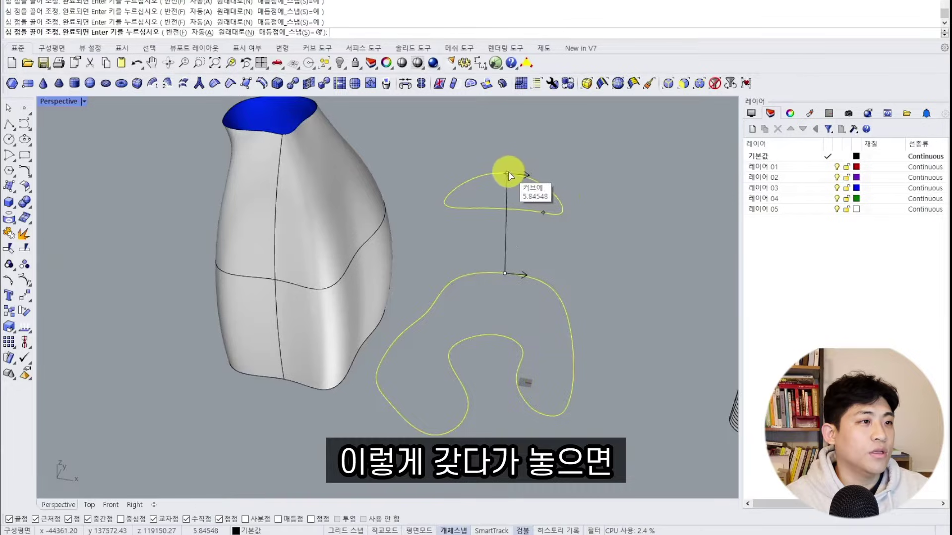
{"action": "key", "text": "space"}
{"action": "left_click", "coordinate": [603, 423]}
{"action": "right_click_drag", "start_coordinate": [624, 286], "coordinate": [487, 373]}
{"action": "left_click_drag", "start_coordinate": [482, 354], "coordinate": [509, 254]}
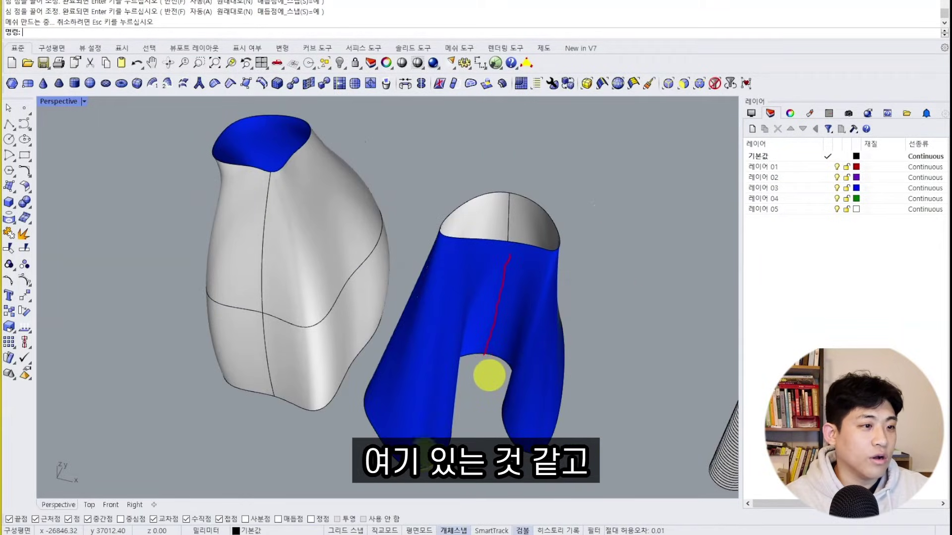
{"action": "mouse_move", "coordinate": [422, 448]}
{"action": "left_mouse_down"}
{"action": "mouse_move", "coordinate": [414, 471]}
{"action": "mouse_move", "coordinate": [460, 243]}
{"action": "left_mouse_up"}
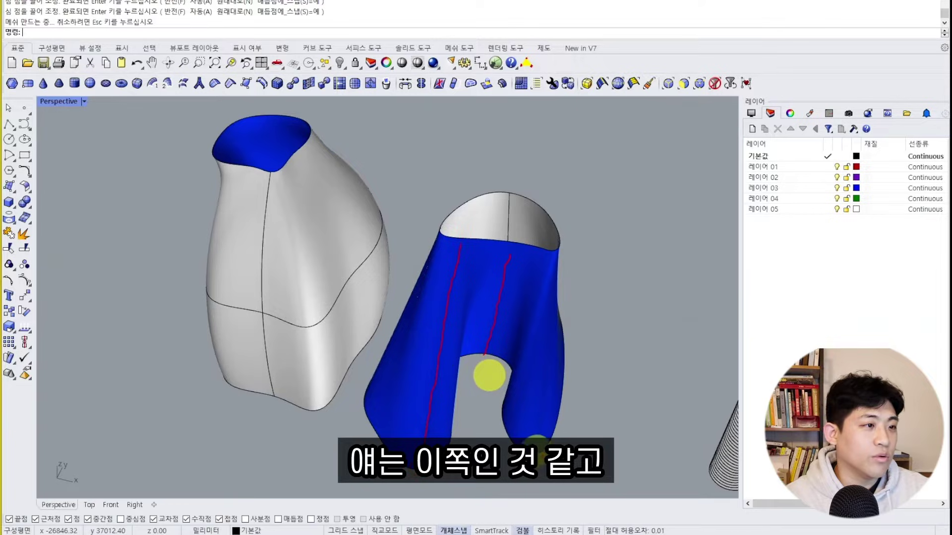
{"action": "left_click_drag", "start_coordinate": [501, 415], "coordinate": [559, 262]}
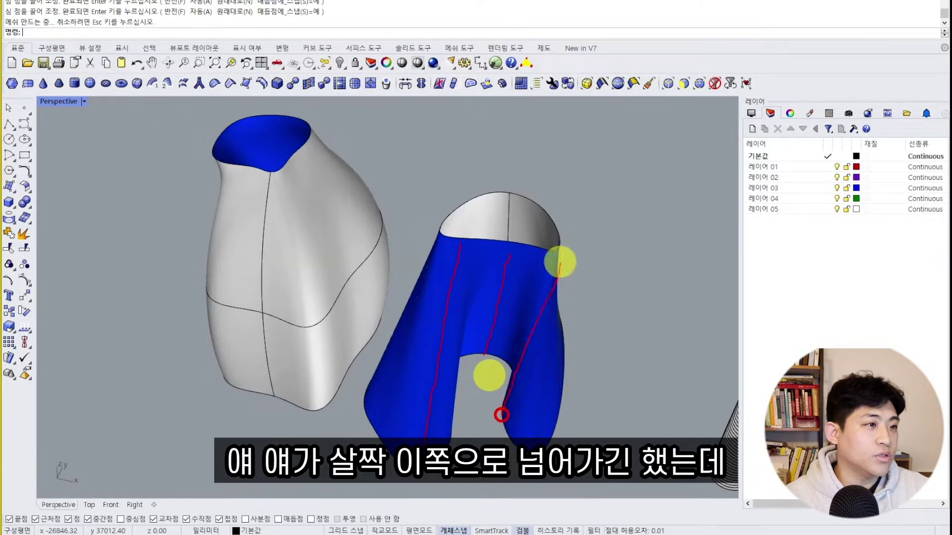
{"action": "key", "text": "Escape"}
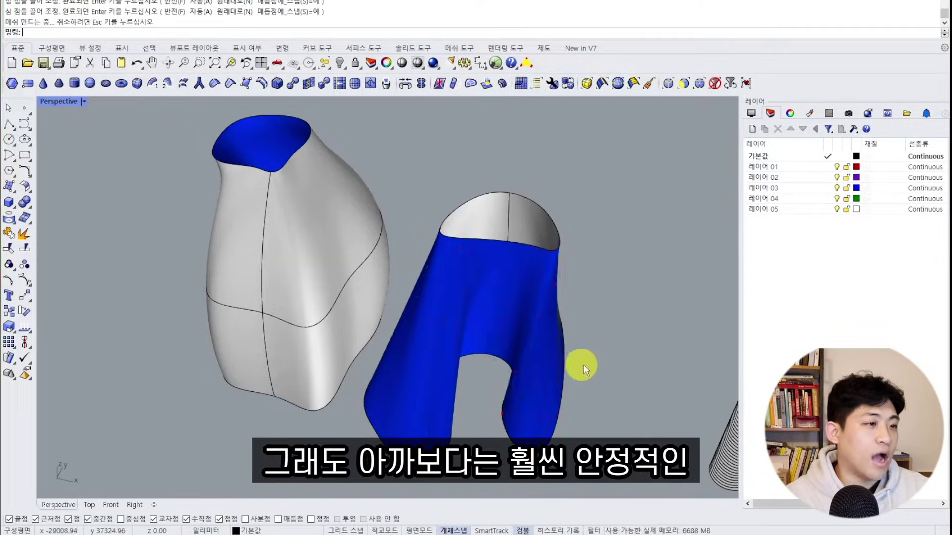
{"action": "mouse_move", "coordinate": [616, 334]}
{"action": "right_mouse_down"}
{"action": "mouse_move", "coordinate": [566, 262]}
{"action": "mouse_move", "coordinate": [612, 187]}
{"action": "mouse_move", "coordinate": [623, 308]}
{"action": "mouse_move", "coordinate": [580, 378]}
{"action": "mouse_move", "coordinate": [565, 337]}
{"action": "right_mouse_up"}
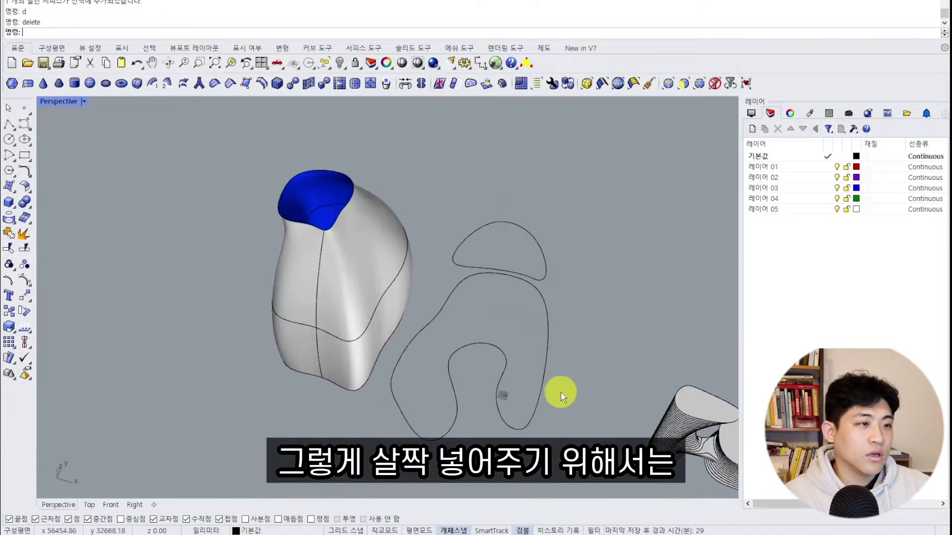
- Turn on history recording and loft the two rebuilt outlines again, with the seams at the middle of their outer curved edges
{"action": "right_click_drag", "start_coordinate": [561, 392], "coordinate": [603, 418]}
{"action": "left_click_drag", "start_coordinate": [512, 255], "coordinate": [512, 251]}
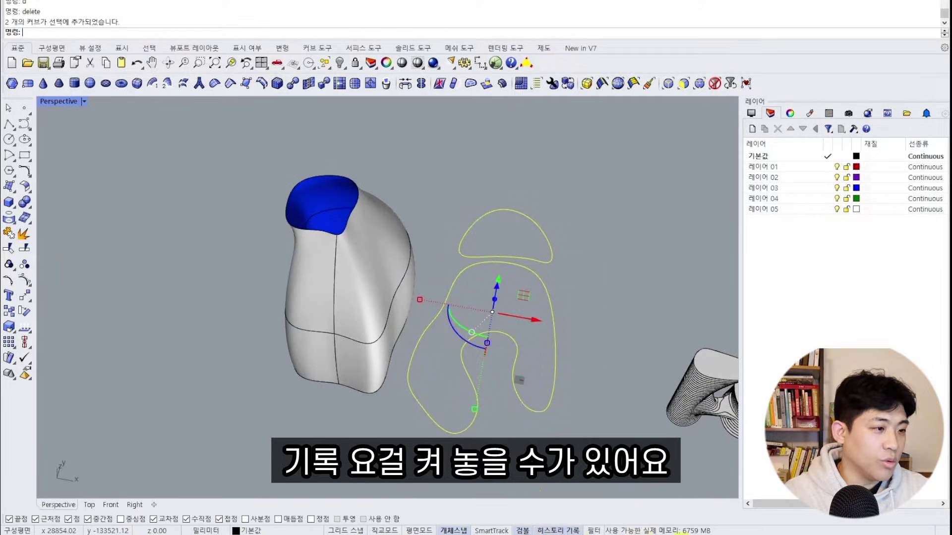
{"action": "type", "text": "lo"}
{"action": "key", "text": "space"}
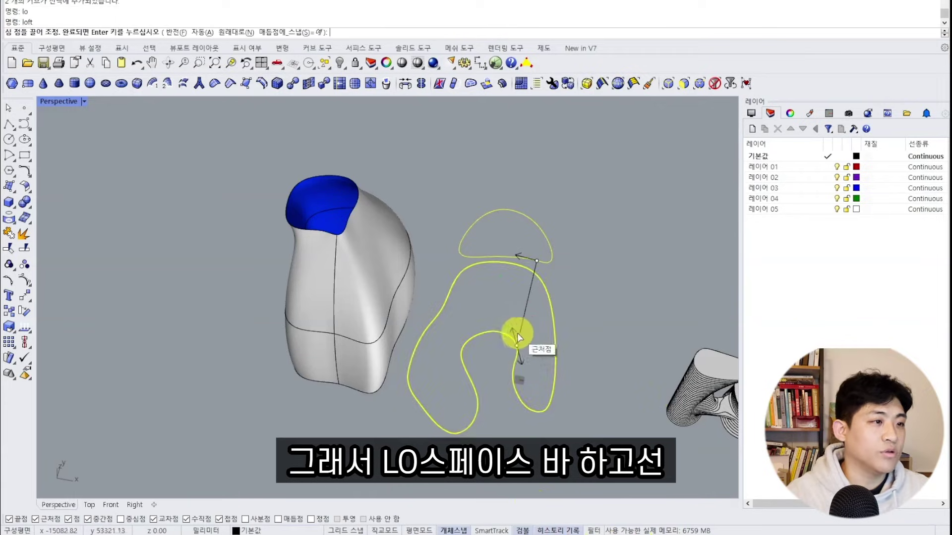
{"action": "key", "text": "Return"}
{"action": "left_click", "coordinate": [649, 432]}
{"action": "right_click_drag", "start_coordinate": [649, 432], "coordinate": [556, 263]}
- Move the loft's upper outline to test the history-linked surface, and undo the move
{"action": "left_click", "coordinate": [545, 247]}
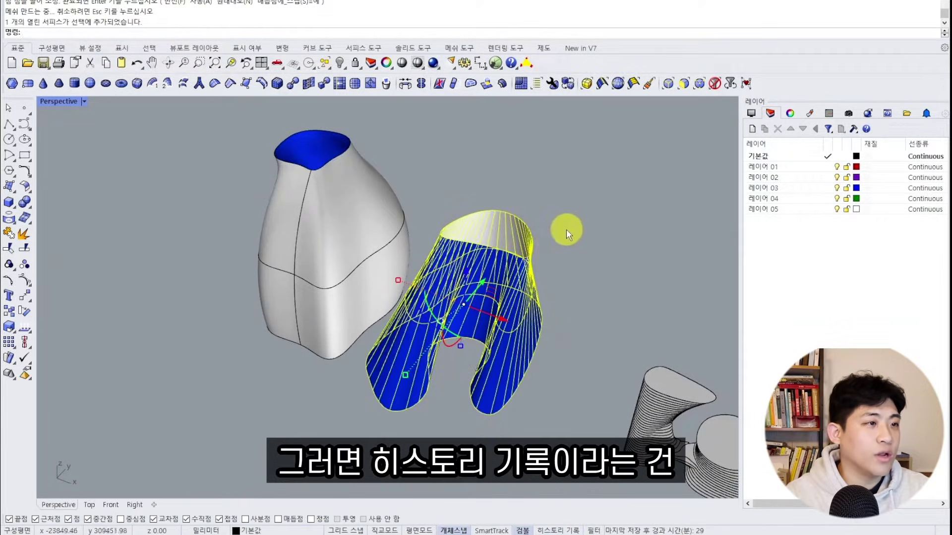
{"action": "left_click", "coordinate": [565, 230]}
{"action": "right_click_drag", "start_coordinate": [565, 229], "coordinate": [523, 193]}
{"action": "left_click", "coordinate": [559, 216]}
{"action": "left_click_drag", "start_coordinate": [523, 194], "coordinate": [535, 194]}
{"action": "right_click_drag", "start_coordinate": [661, 377], "coordinate": [570, 301]}
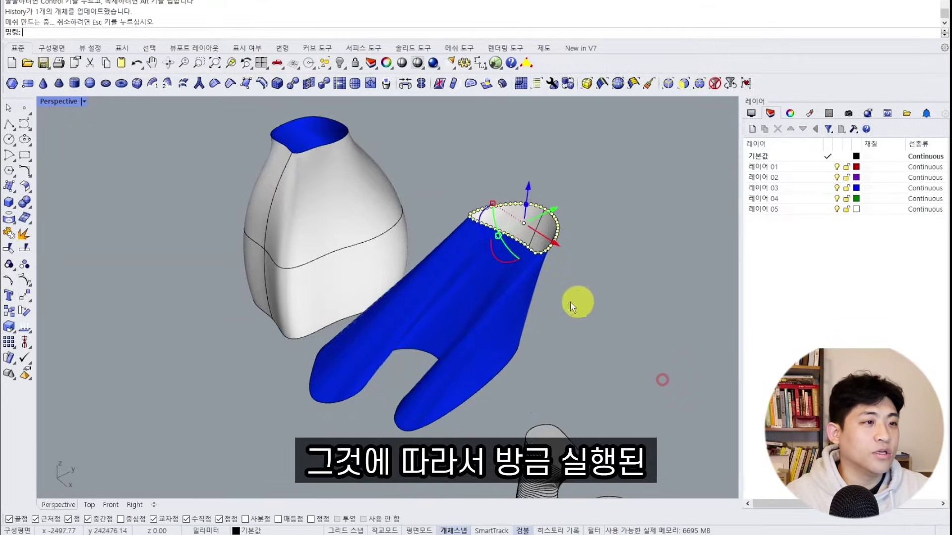
{"action": "key", "text": "ctrl+z"}
- Scale the upper outline slightly narrower to test the surface update, and undo the scaling
{"action": "right_click_drag", "start_coordinate": [474, 371], "coordinate": [480, 316]}
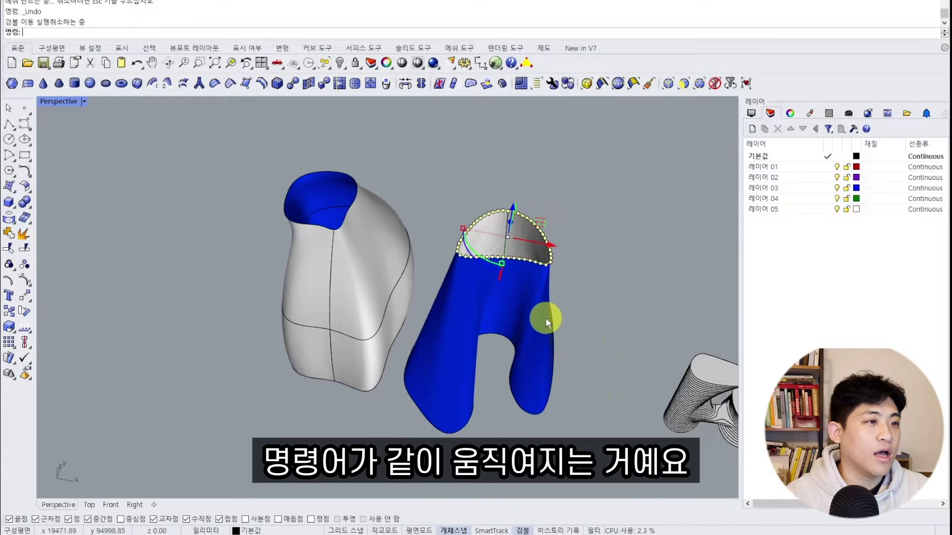
{"action": "right_click_drag", "start_coordinate": [546, 319], "coordinate": [490, 275]}
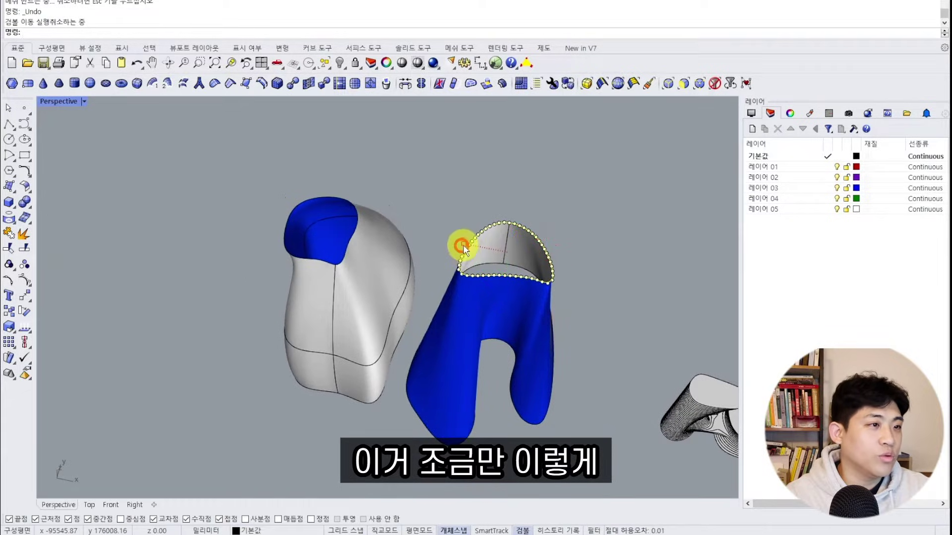
{"action": "left_click_drag", "start_coordinate": [462, 246], "coordinate": [480, 255]}
{"action": "key", "text": "Escape"}
{"action": "right_click_drag", "start_coordinate": [479, 255], "coordinate": [507, 341]}
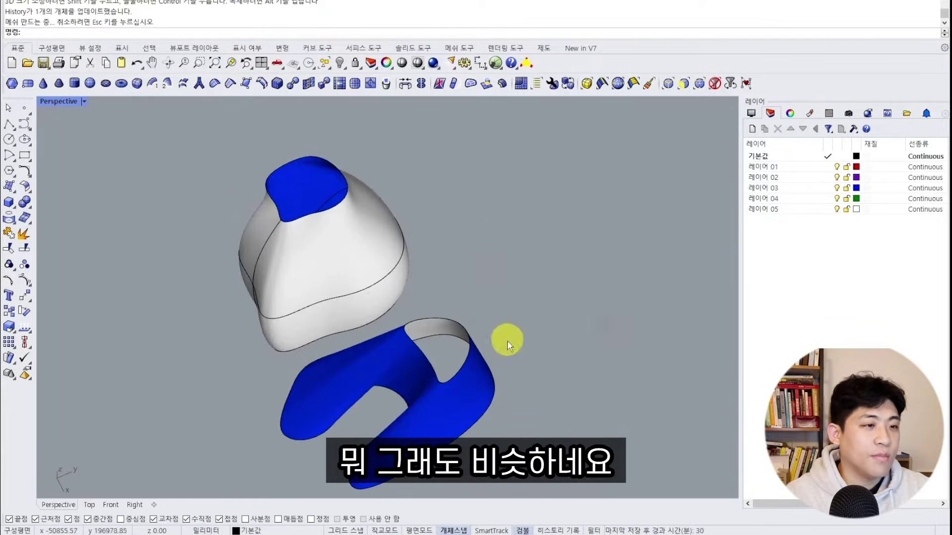
{"action": "right_click_drag", "start_coordinate": [488, 404], "coordinate": [567, 321]}
{"action": "key", "text": "ctrl+z"}
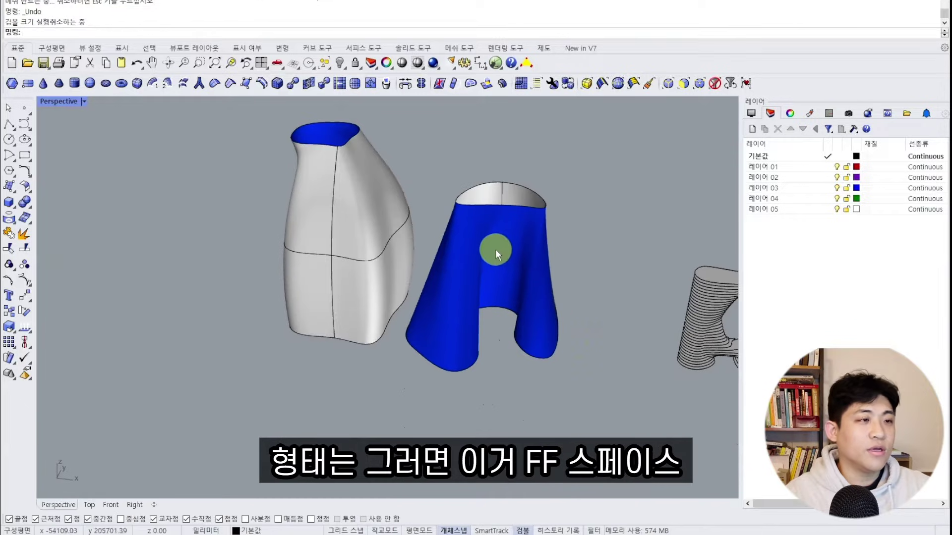
- Flip the direction of the history-linked loft surface and accept breaking its history
{"action": "left_click", "coordinate": [495, 255]}
{"action": "type", "text": "ff"}
{"action": "key", "text": "Return"}
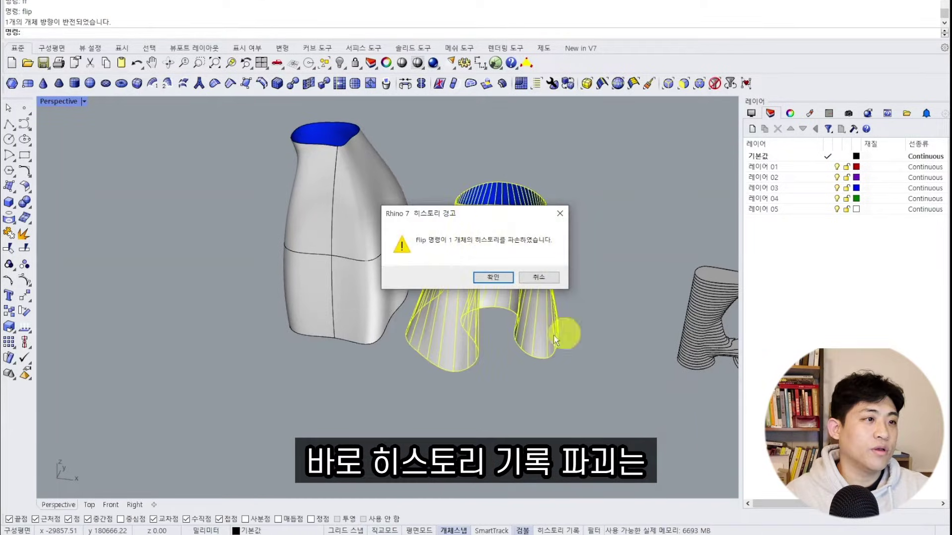
{"action": "left_click", "coordinate": [505, 280]}
{"action": "right_click_drag", "start_coordinate": [505, 395], "coordinate": [520, 374]}
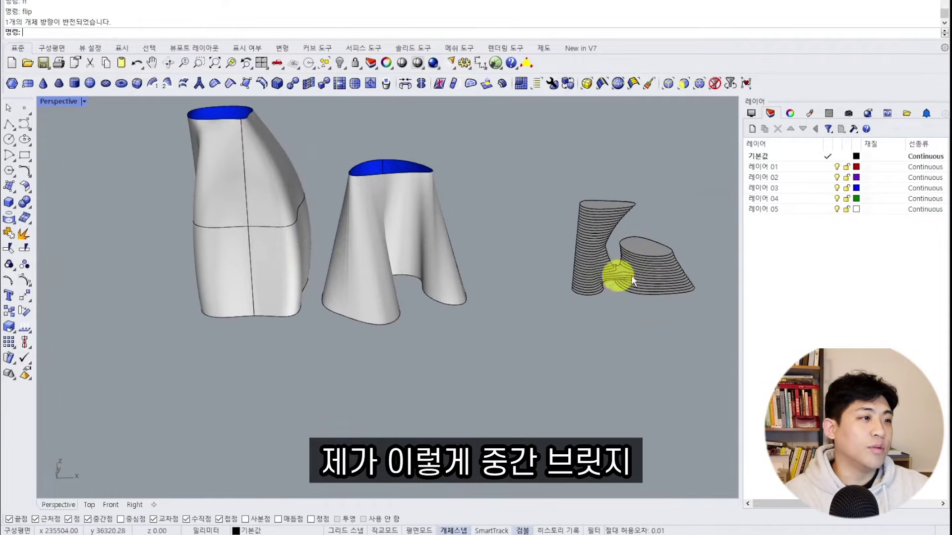
{"action": "right_click_drag", "start_coordinate": [350, 378], "coordinate": [418, 364]}
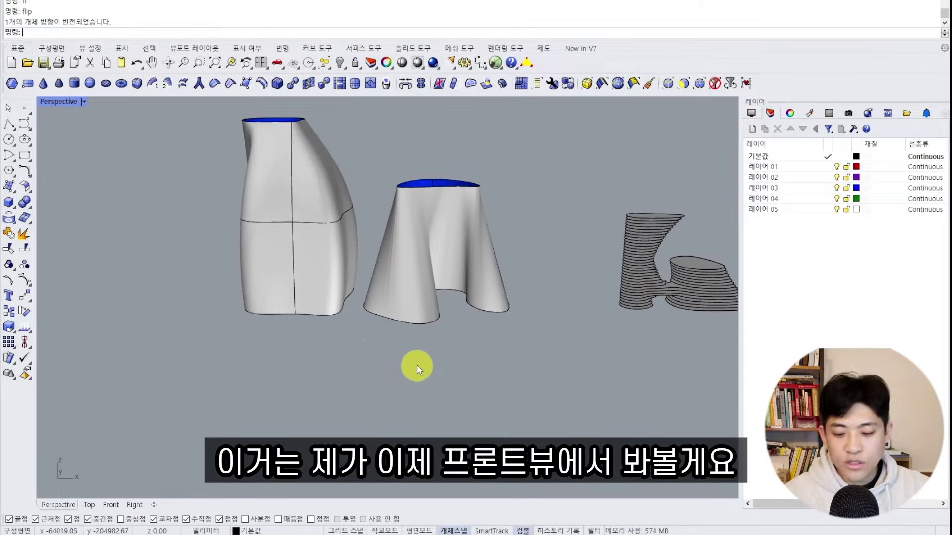
- In the front view, draw a closed control-point curve spanning the gap and overlapping the facing sides of both lofted towers
{"action": "key", "text": "Return"}
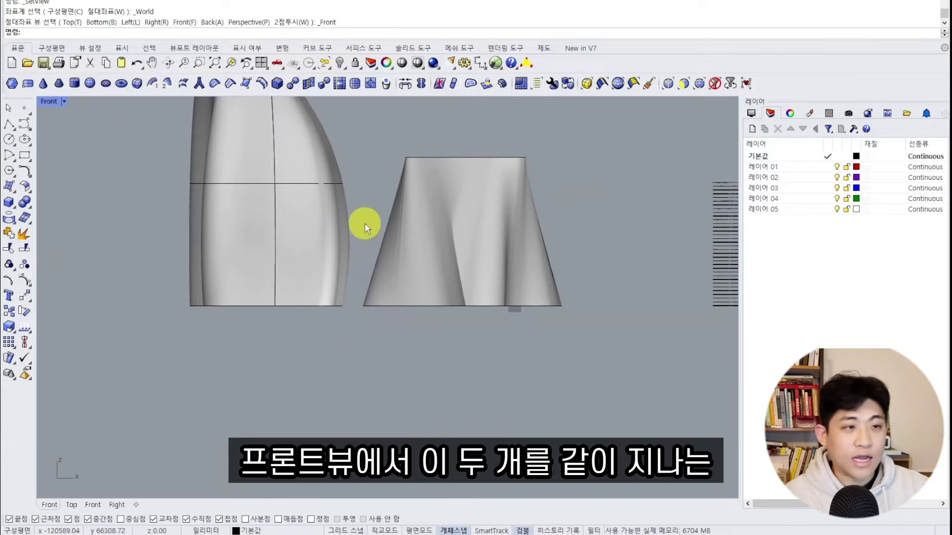
{"action": "type", "text": "curve"}
{"action": "key", "text": "Return"}
{"action": "scroll", "coordinate": [365, 217], "scroll_direction": "up", "scroll_amount": 4}
{"action": "left_click", "coordinate": [384, 215]}
{"action": "left_click", "coordinate": [327, 199]}
{"action": "left_click", "coordinate": [290, 197]}
{"action": "left_click", "coordinate": [280, 282]}
{"action": "left_click", "coordinate": [313, 293]}
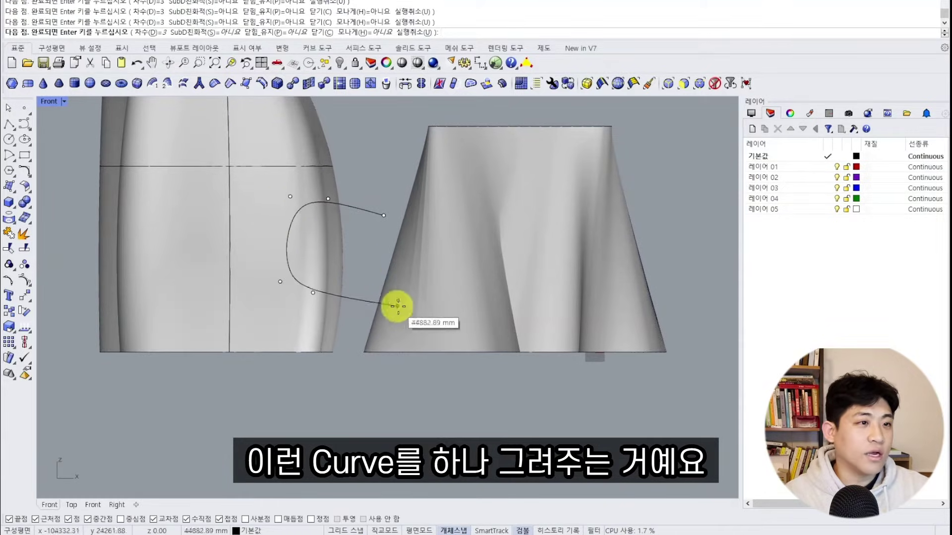
{"action": "left_click", "coordinate": [398, 307]}
{"action": "left_click", "coordinate": [417, 286]}
{"action": "left_click", "coordinate": [422, 257]}
{"action": "left_click", "coordinate": [409, 230]}
{"action": "left_click", "coordinate": [392, 218]}
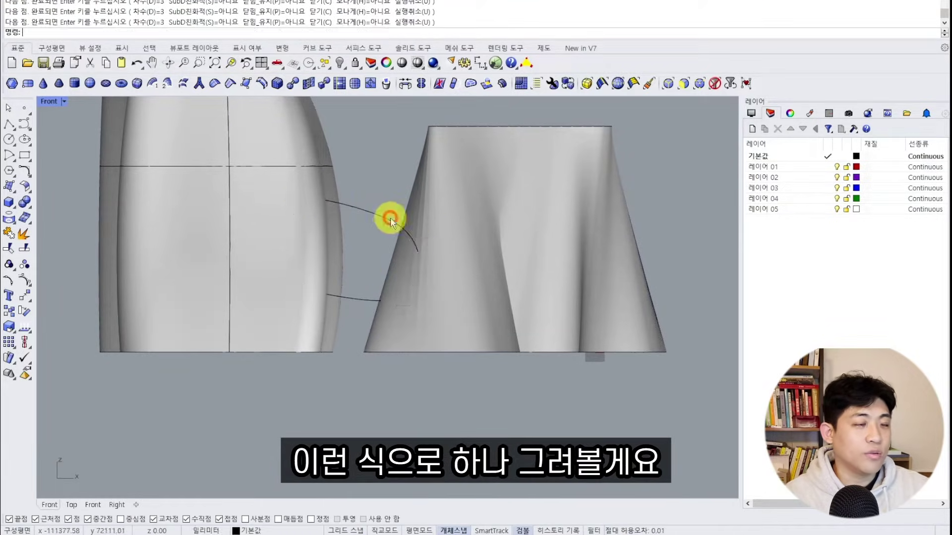
- Return to the perspective view by way of the top view
{"action": "type", "text": "tt"}
{"action": "key", "text": "Return"}
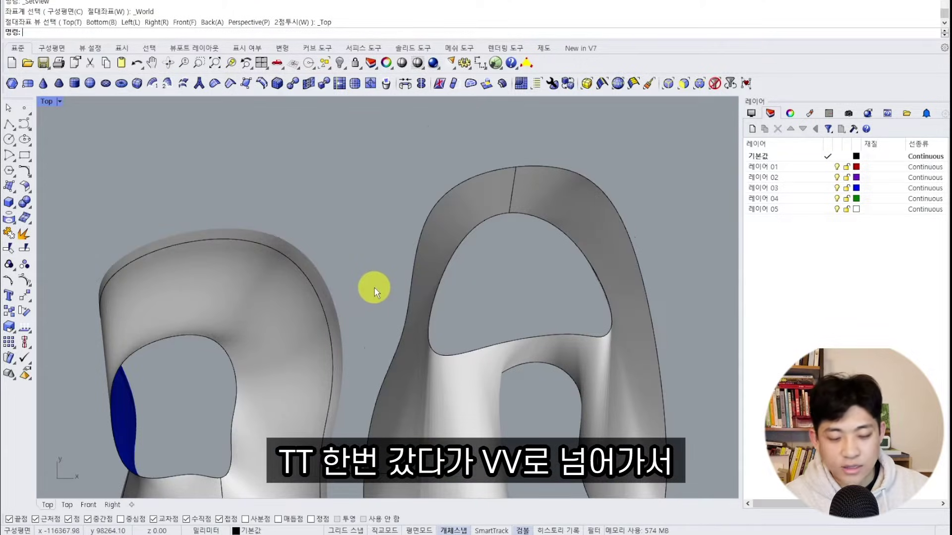
{"action": "type", "text": "vv"}
{"action": "key", "text": "Return"}
{"action": "left_click", "coordinate": [360, 308]}
{"action": "right_click_drag", "start_coordinate": [446, 333], "coordinate": [415, 373]}
{"action": "type", "text": "extc"}
{"action": "key", "text": "Return"}
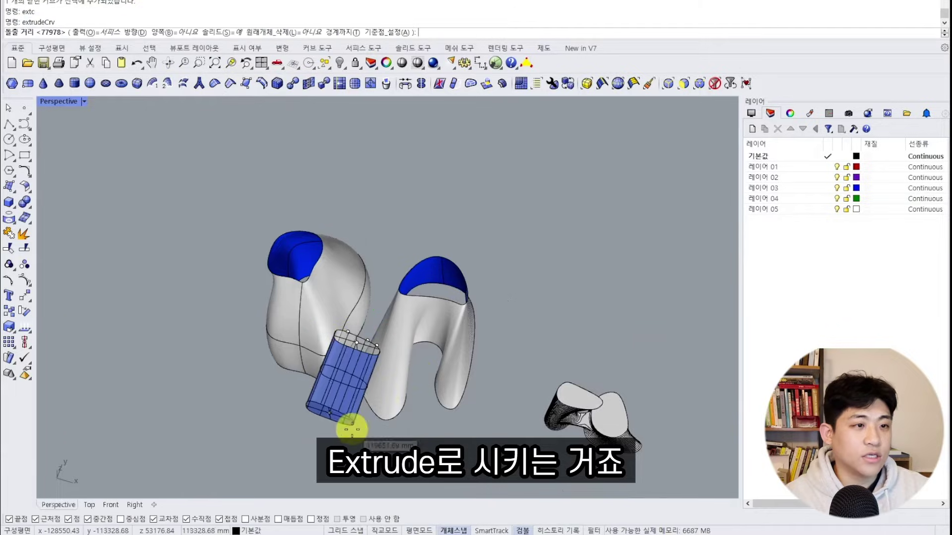
{"action": "scroll", "coordinate": [353, 431], "scroll_direction": "down", "scroll_amount": 3}
{"action": "key", "text": "Escape"}
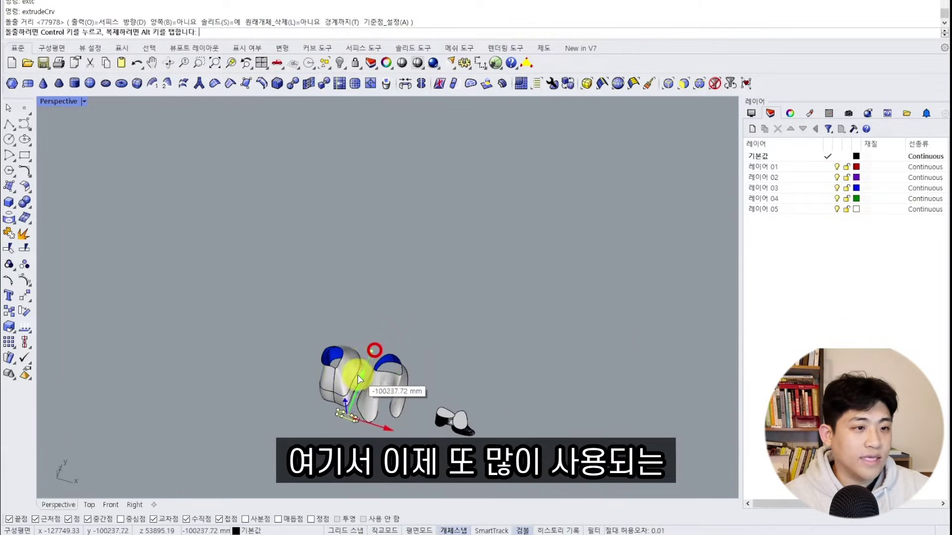
{"action": "key", "text": "Escape"}
{"action": "right_click_drag", "start_coordinate": [408, 458], "coordinate": [425, 361]}
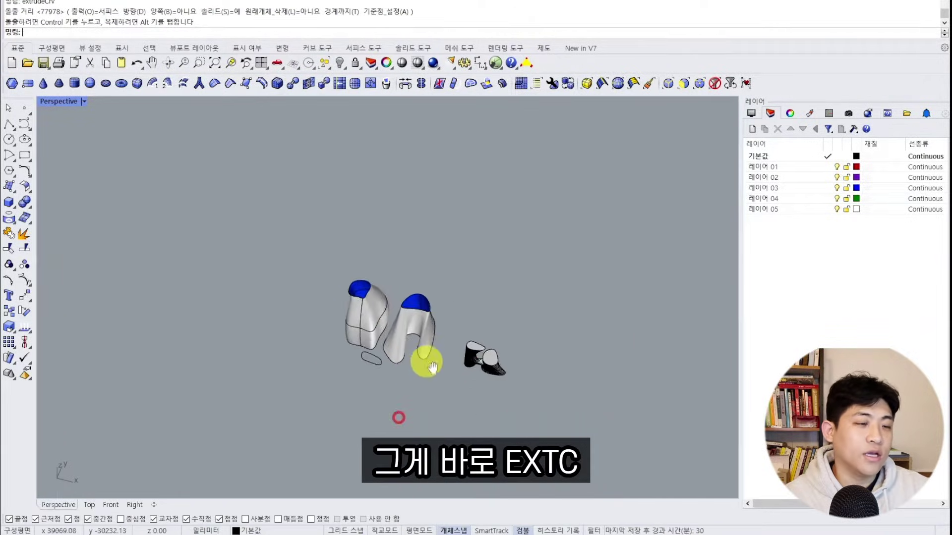
{"action": "scroll", "coordinate": [374, 377], "scroll_direction": "up", "scroll_amount": 4}
{"action": "left_click", "coordinate": [371, 365]}
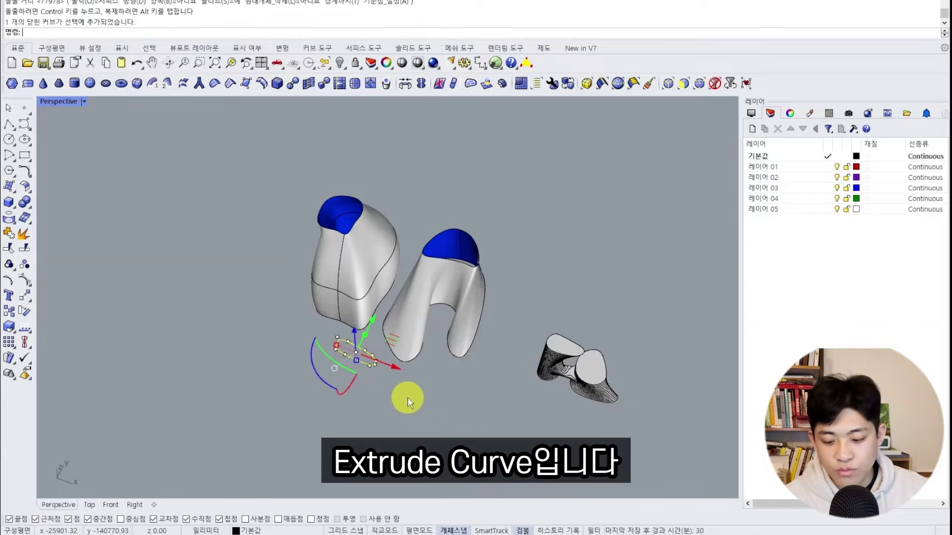
{"action": "type", "text": "extc"}
{"action": "key", "text": "Return"}
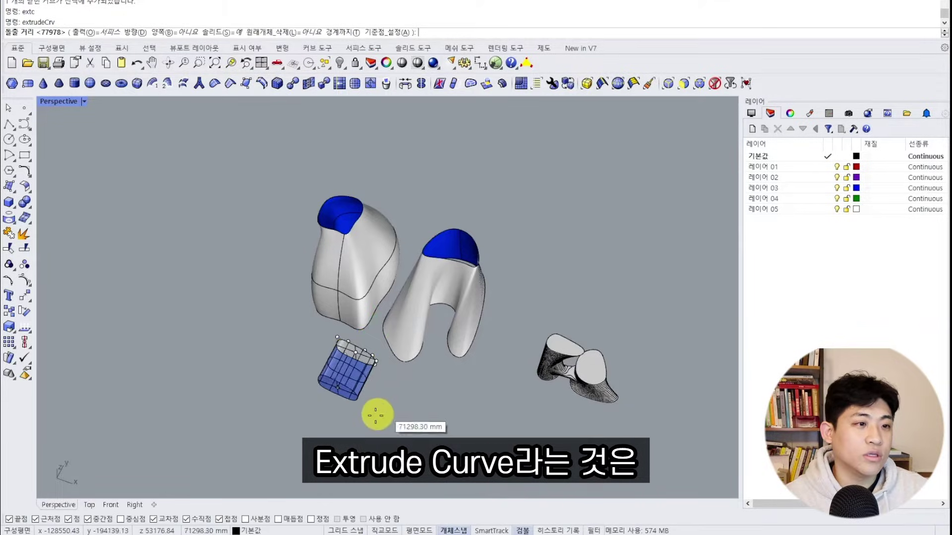
{"action": "key", "text": "Escape"}
- Extrude the closed profile curve as a capped solid passing through the gap and overlapping both towers
{"action": "scroll", "coordinate": [396, 422], "scroll_direction": "up", "scroll_amount": 3}
{"action": "type", "text": "ex"}
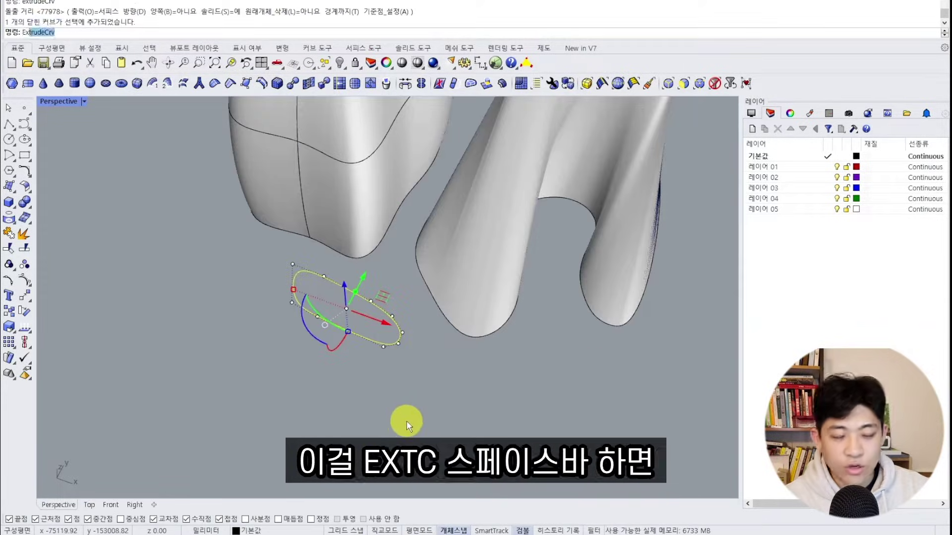
{"action": "type", "text": "tc"}
{"action": "key", "text": "space"}
{"action": "scroll", "coordinate": [406, 420], "scroll_direction": "down", "scroll_amount": 8}
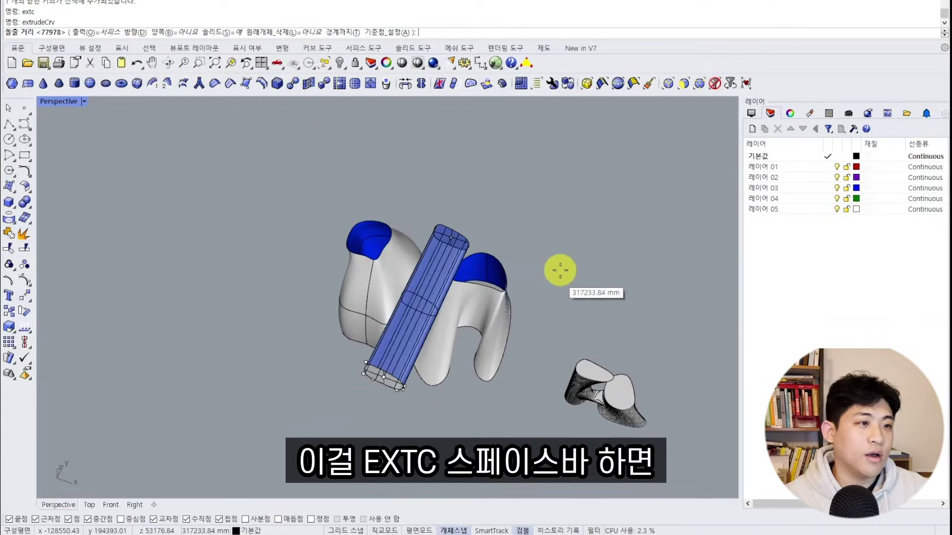
{"action": "left_click", "coordinate": [576, 244]}
{"action": "left_click", "coordinate": [469, 240]}
{"action": "key", "text": "Escape"}
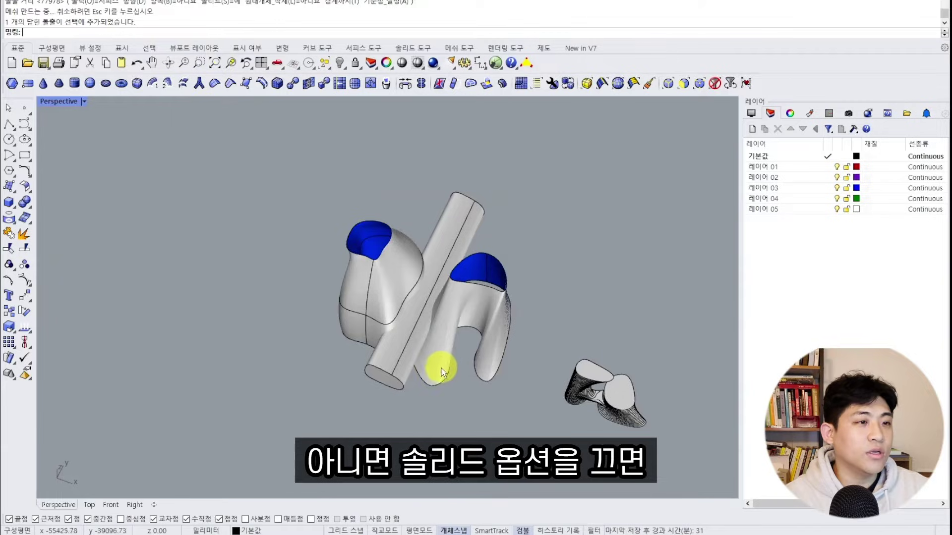
{"action": "right_click_drag", "start_coordinate": [442, 372], "coordinate": [409, 354]}
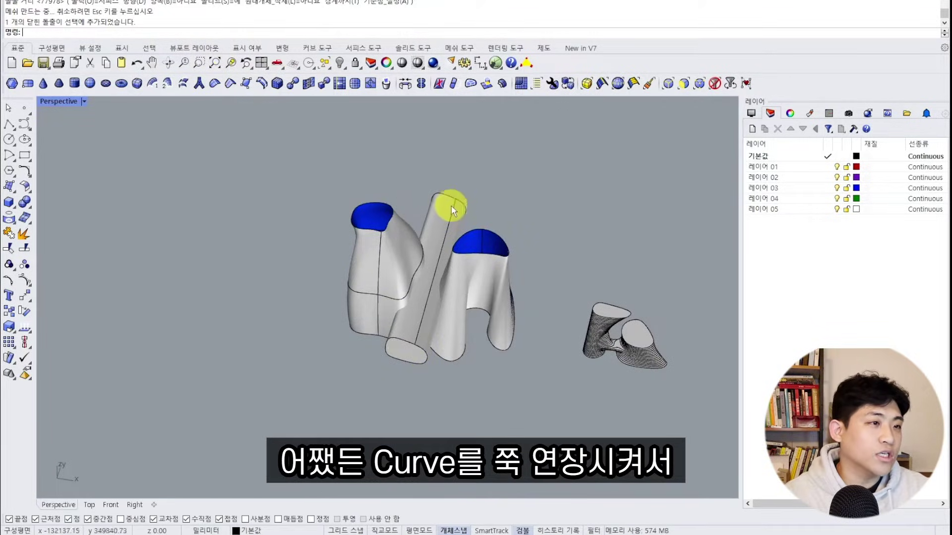
{"action": "right_click_drag", "start_coordinate": [466, 197], "coordinate": [412, 209]}
{"action": "right_click_drag", "start_coordinate": [492, 283], "coordinate": [440, 297]}
{"action": "scroll", "coordinate": [455, 306], "scroll_direction": "up", "scroll_amount": 5}
{"action": "left_click", "coordinate": [487, 341]}
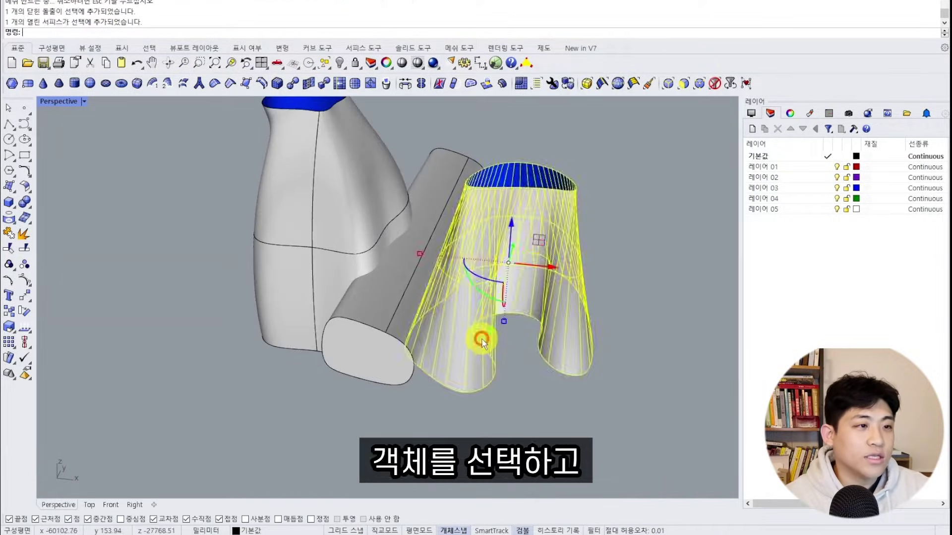
{"action": "left_click", "coordinate": [516, 403]}
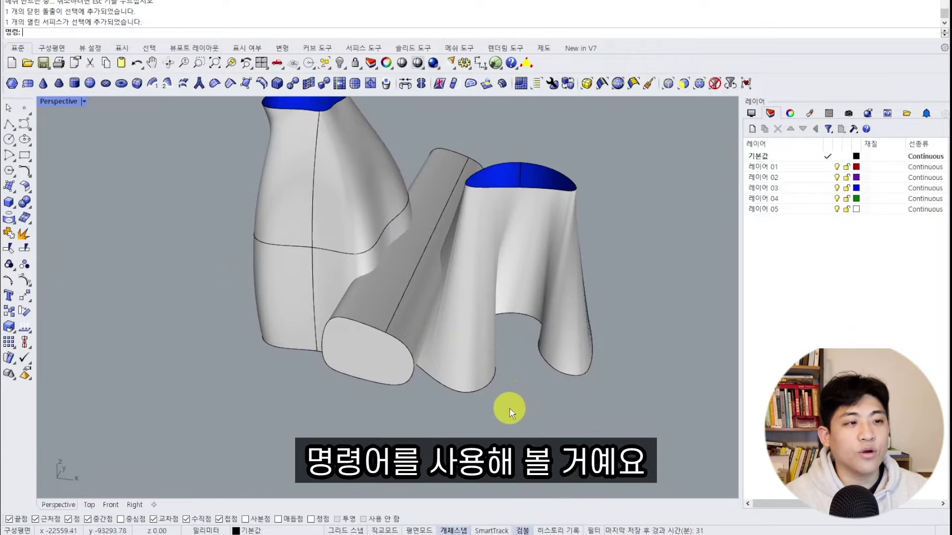
{"action": "right_click_drag", "start_coordinate": [510, 409], "coordinate": [539, 417]}
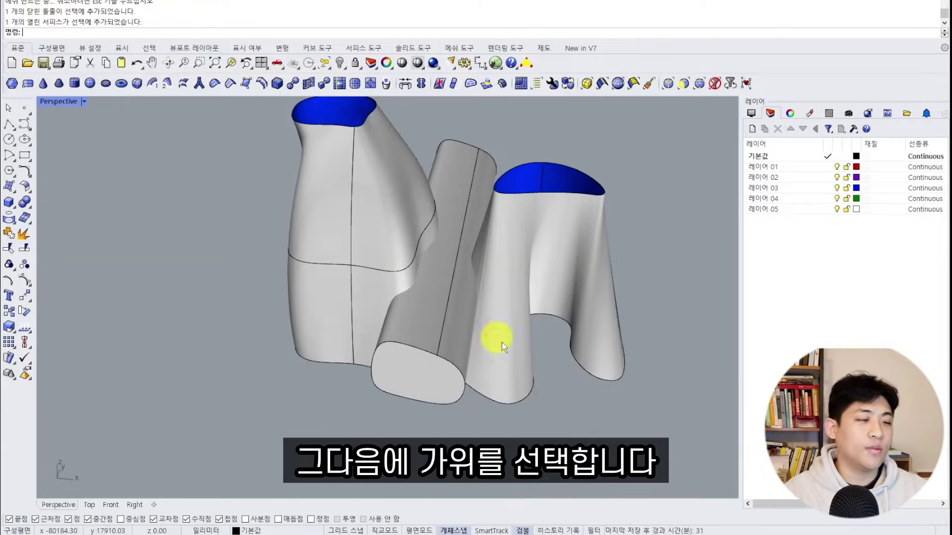
- Split the shorter tower's surface, using the extruded solid as the cutting object
{"action": "type", "text": "s"}
{"action": "key", "text": "space"}
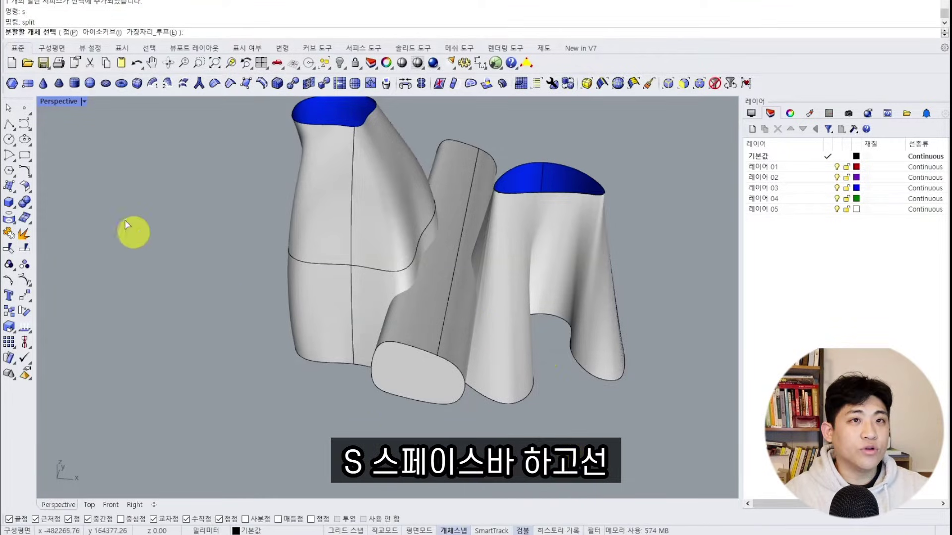
{"action": "left_click", "coordinate": [511, 322]}
{"action": "key", "text": "space"}
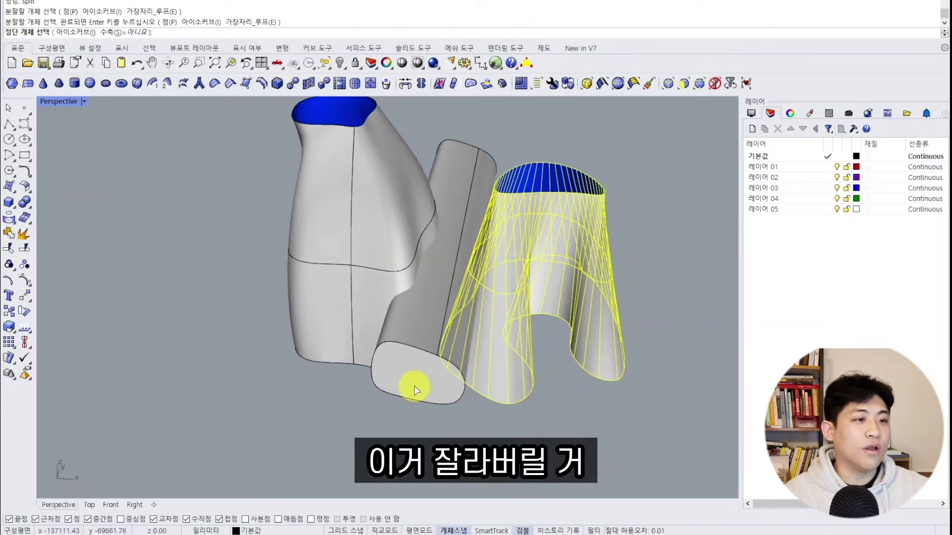
{"action": "left_click", "coordinate": [439, 370]}
{"action": "key", "text": "Return"}
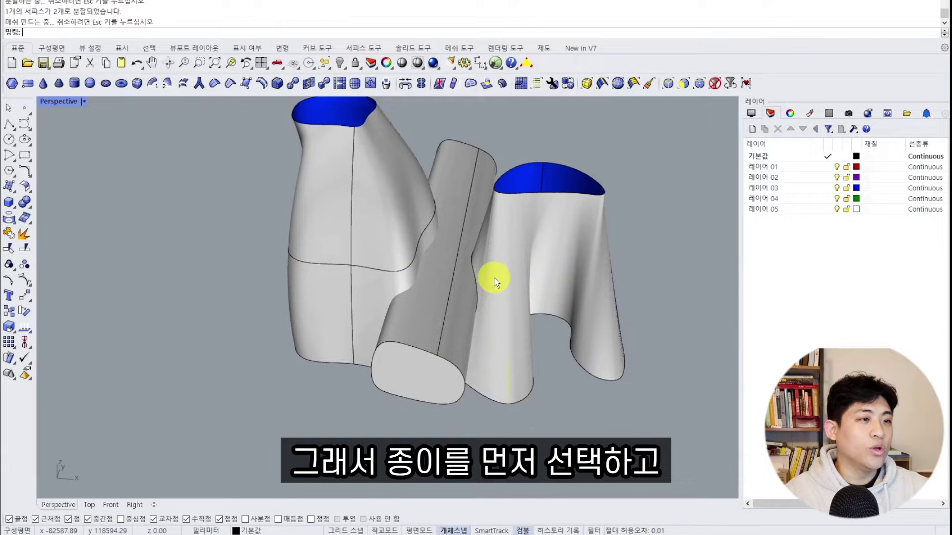
- Try deleting the extruded solid and the piece cut from the shorter tower, and undo both deletions
{"action": "left_click", "coordinate": [444, 324]}
{"action": "key", "text": "Delete"}
{"action": "left_click", "coordinate": [461, 307]}
{"action": "right_click_drag", "start_coordinate": [501, 325], "coordinate": [469, 387]}
{"action": "type", "text": "d"}
{"action": "key", "text": "space"}
{"action": "key", "text": "ctrl+z"}
{"action": "key", "text": "ctrl+z"}
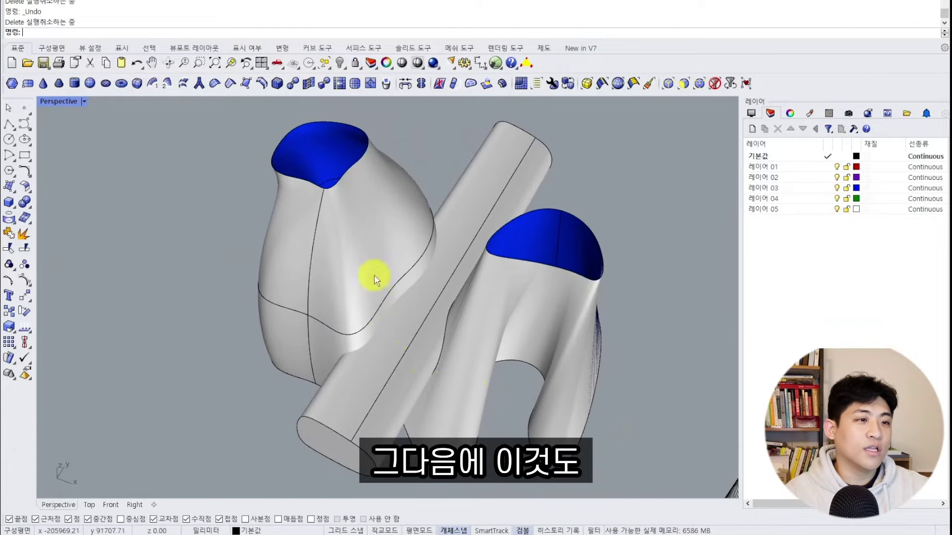
- Split the taller tower's surface with the extruded solid as cutter, and delete the solid
{"action": "type", "text": "s"}
{"action": "key", "text": "space"}
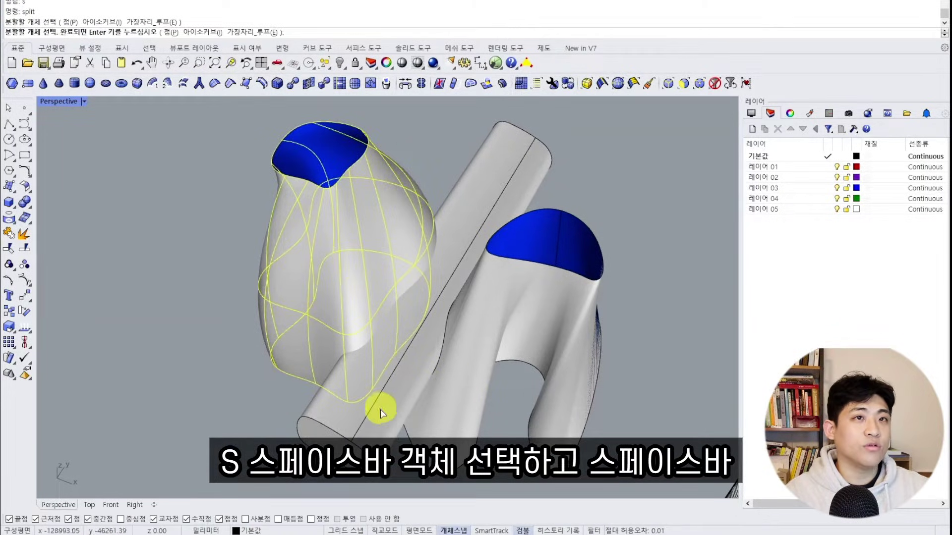
{"action": "left_click", "coordinate": [366, 416]}
{"action": "key", "text": "space"}
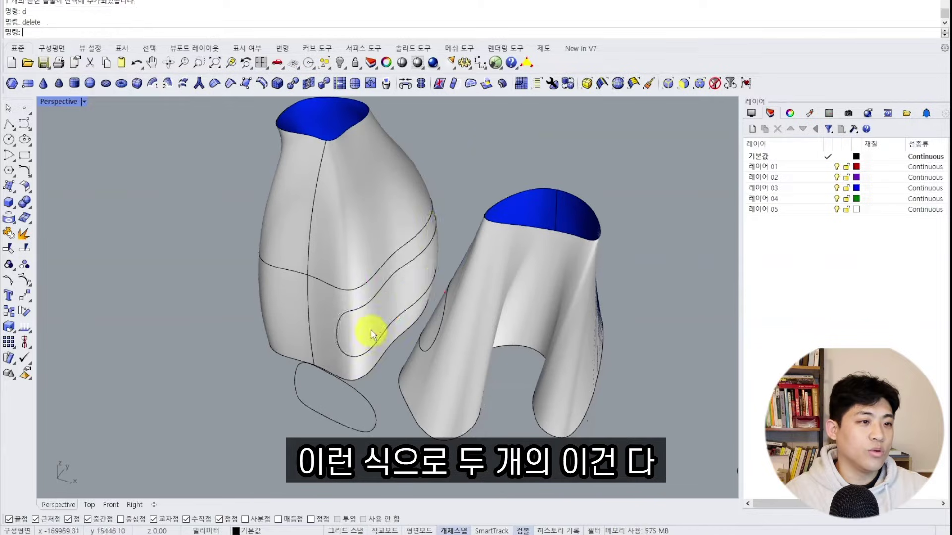
- Delete the cut-out surface piece on each tower and the original closed profile curve in front of them
{"action": "left_click", "coordinate": [372, 333]}
{"action": "type", "text": "d"}
{"action": "key", "text": "space"}
{"action": "right_click_drag", "start_coordinate": [376, 358], "coordinate": [402, 358]}
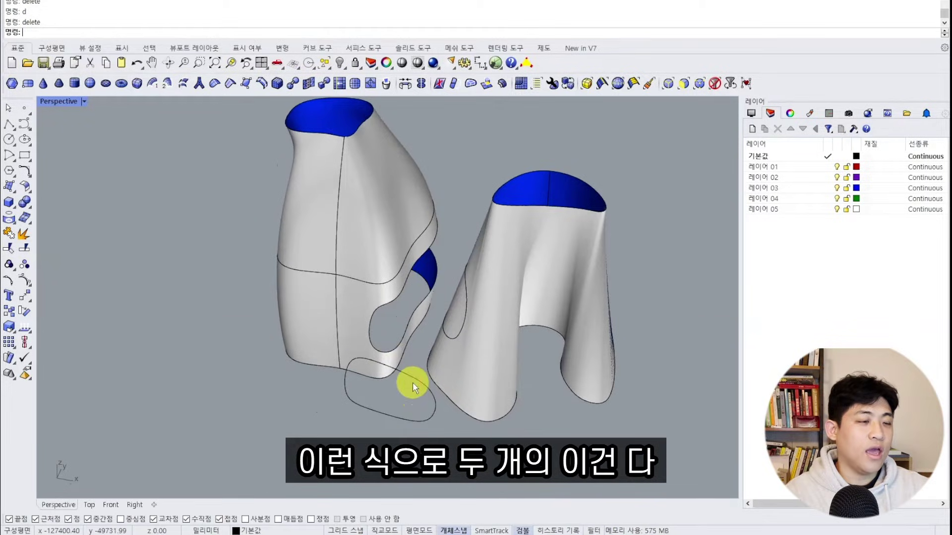
{"action": "left_click", "coordinate": [412, 382]}
{"action": "type", "text": "d"}
{"action": "key", "text": "space"}
- Duplicate the edges of the facing openings in both towers as curves
{"action": "right_click_drag", "start_coordinate": [509, 358], "coordinate": [527, 351]}
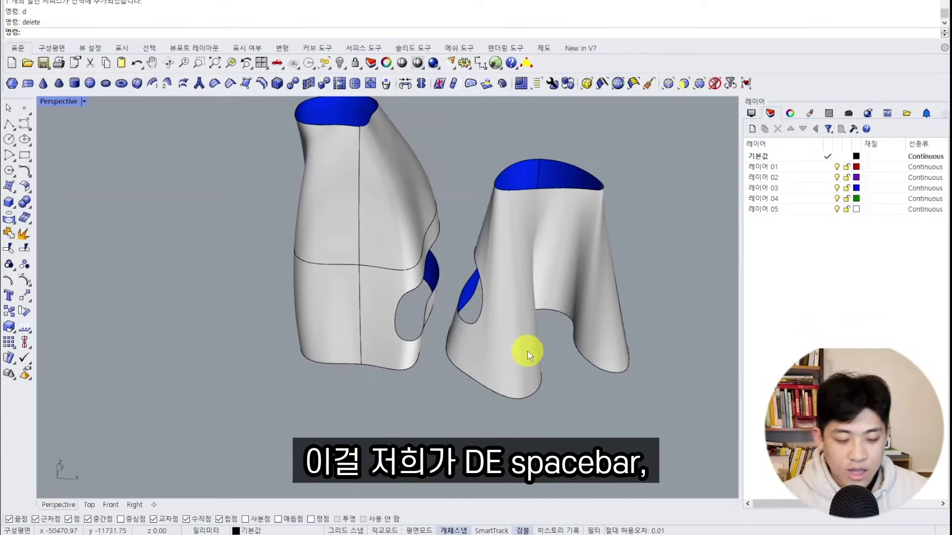
{"action": "type", "text": "de"}
{"action": "key", "text": "space"}
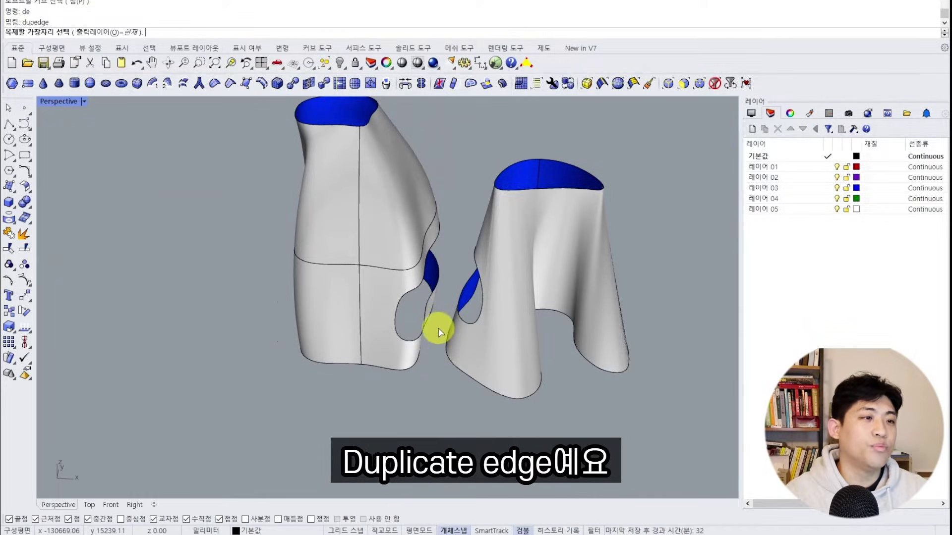
{"action": "scroll", "coordinate": [438, 342], "scroll_direction": "up", "scroll_amount": 5}
{"action": "left_click", "coordinate": [409, 314]}
{"action": "right_click_drag", "start_coordinate": [410, 314], "coordinate": [549, 245]}
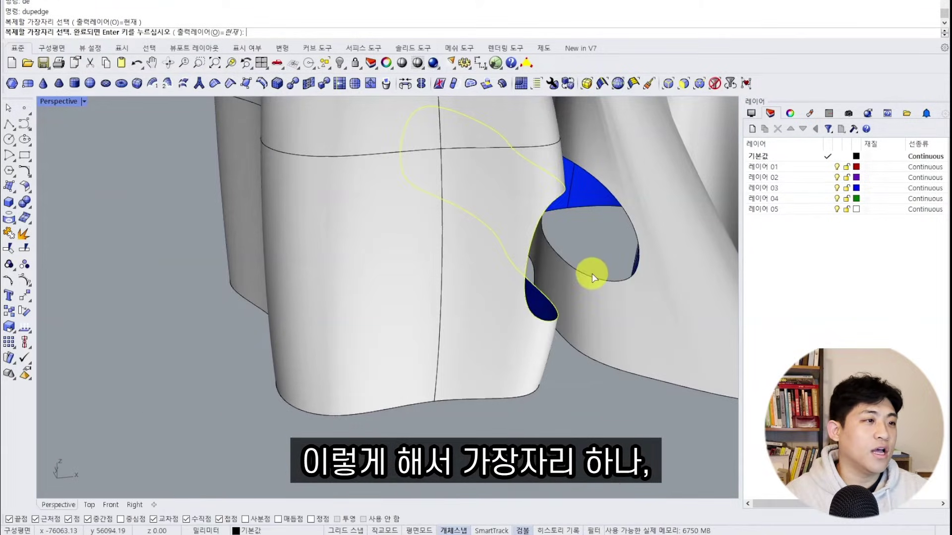
{"action": "left_click", "coordinate": [592, 278]}
{"action": "right_click", "coordinate": [543, 384]}
- Isolate the two duplicated edge curves by hiding all other objects
{"action": "right_click_drag", "start_coordinate": [592, 287], "coordinate": [492, 199]}
{"action": "type", "text": "hh"}
{"action": "key", "text": "space"}
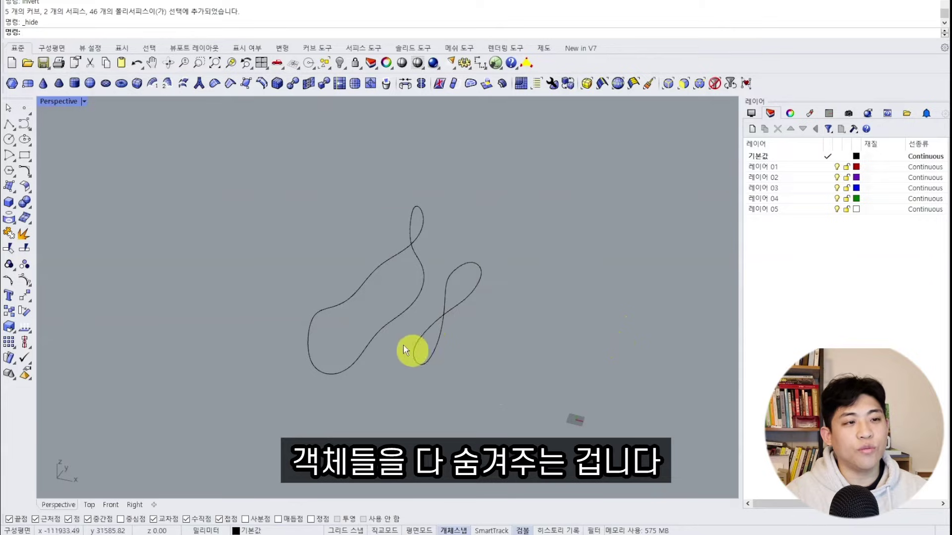
- Turn on the control points of both edge curves, examine their density, and turn them off again
{"action": "right_click_drag", "start_coordinate": [403, 346], "coordinate": [457, 393]}
{"action": "left_click_drag", "start_coordinate": [457, 393], "coordinate": [321, 280]}
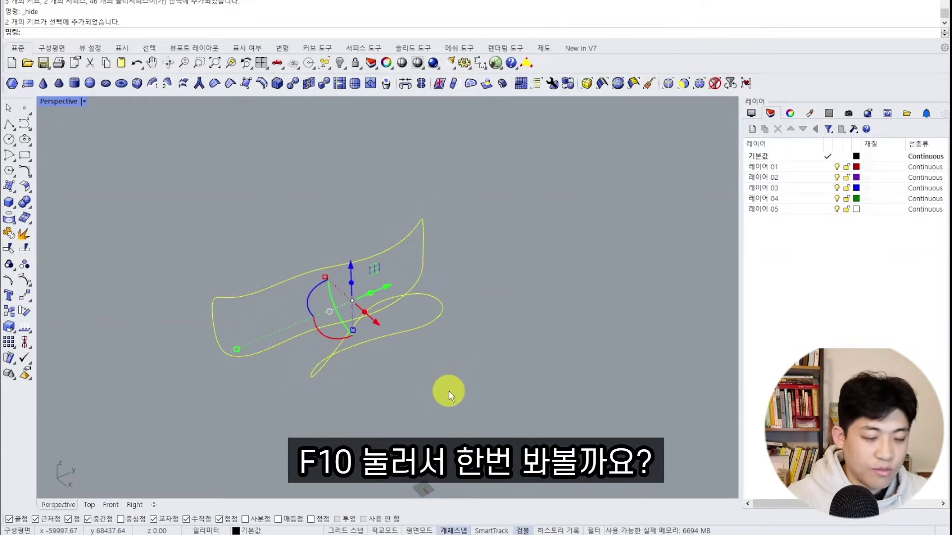
{"action": "key", "text": "F10"}
{"action": "scroll", "coordinate": [351, 305], "scroll_direction": "up", "scroll_amount": 5}
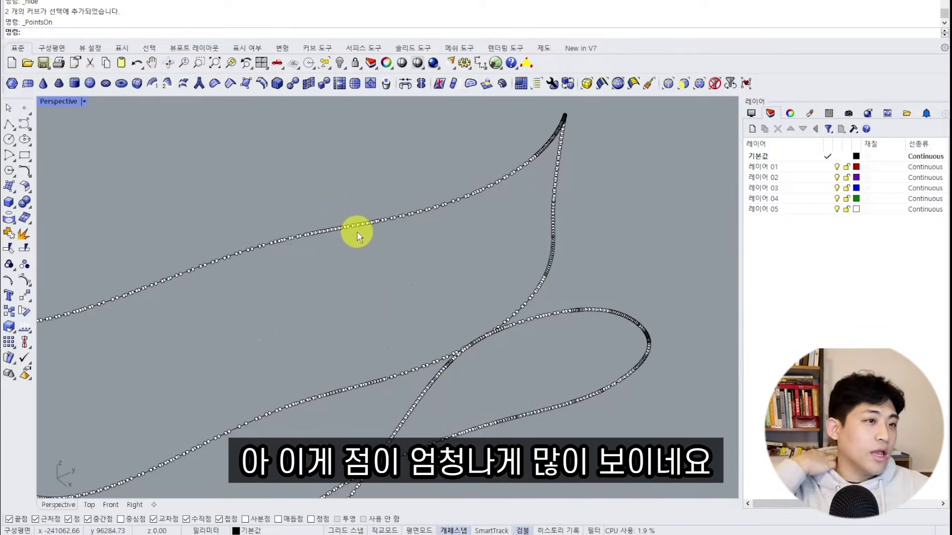
{"action": "scroll", "coordinate": [397, 302], "scroll_direction": "down", "scroll_amount": 5}
{"action": "key", "text": "Escape"}
- Loft the two edge curves into a bridge surface, moving both seam points to the middle of their lower sides
{"action": "left_click_drag", "start_coordinate": [507, 410], "coordinate": [389, 249]}
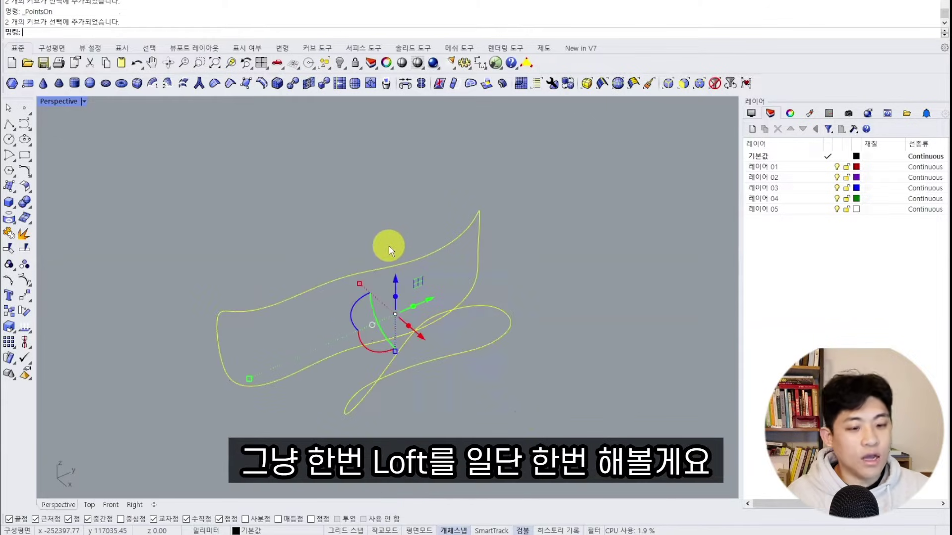
{"action": "type", "text": "loft"}
{"action": "key", "text": "Return"}
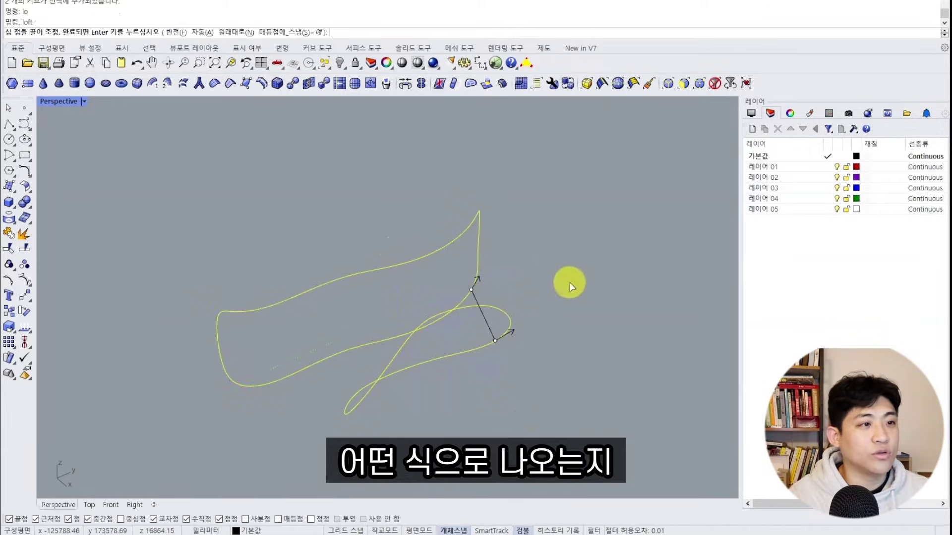
{"action": "right_click_drag", "start_coordinate": [567, 279], "coordinate": [435, 357]}
{"action": "left_click", "coordinate": [435, 359]}
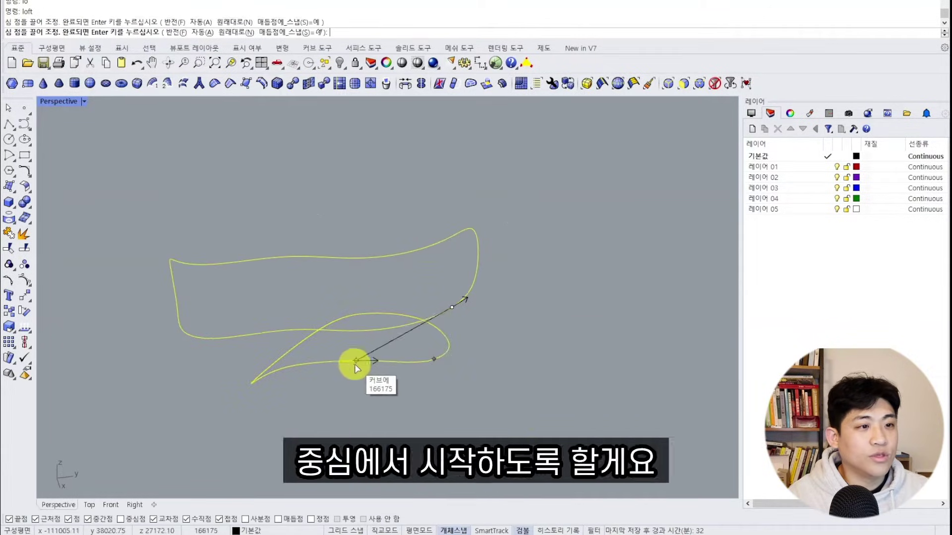
{"action": "left_click", "coordinate": [356, 360]}
{"action": "left_click", "coordinate": [451, 308]}
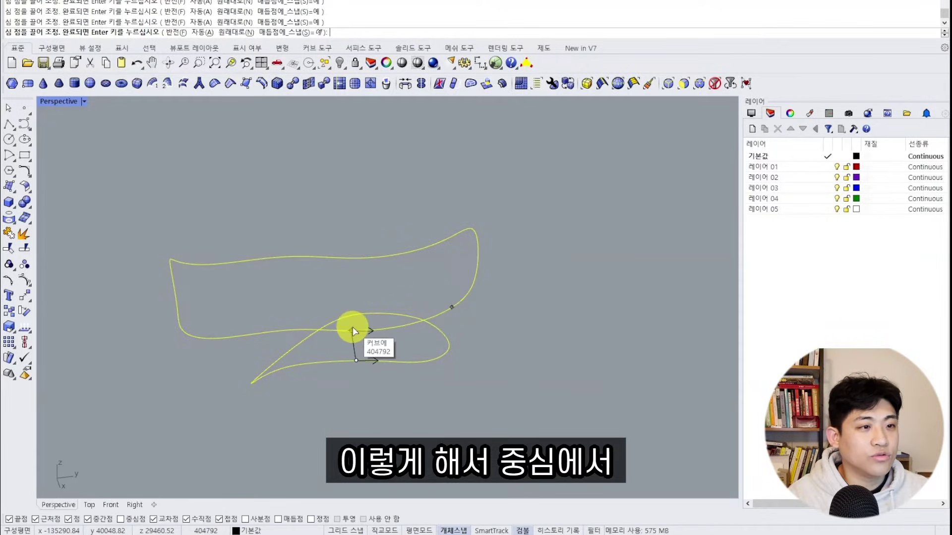
{"action": "left_click", "coordinate": [352, 328]}
{"action": "right_click_drag", "start_coordinate": [468, 400], "coordinate": [493, 324]}
{"action": "key", "text": "space"}
{"action": "left_click", "coordinate": [603, 424]}
- Show all hidden objects, and move the bridged towers with their curves away from the neighbouring older models
{"action": "mouse_move", "coordinate": [528, 396]}
{"action": "right_mouse_down"}
{"action": "mouse_move", "coordinate": [583, 401]}
{"action": "mouse_move", "coordinate": [564, 378]}
{"action": "mouse_move", "coordinate": [571, 349]}
{"action": "mouse_move", "coordinate": [541, 379]}
{"action": "mouse_move", "coordinate": [503, 357]}
{"action": "mouse_move", "coordinate": [491, 378]}
{"action": "mouse_move", "coordinate": [459, 370]}
{"action": "mouse_move", "coordinate": [511, 346]}
{"action": "mouse_move", "coordinate": [494, 366]}
{"action": "mouse_move", "coordinate": [491, 404]}
{"action": "mouse_move", "coordinate": [543, 392]}
{"action": "right_mouse_up"}
{"action": "left_click", "coordinate": [564, 398]}
{"action": "type", "text": "sh"}
{"action": "key", "text": "space"}
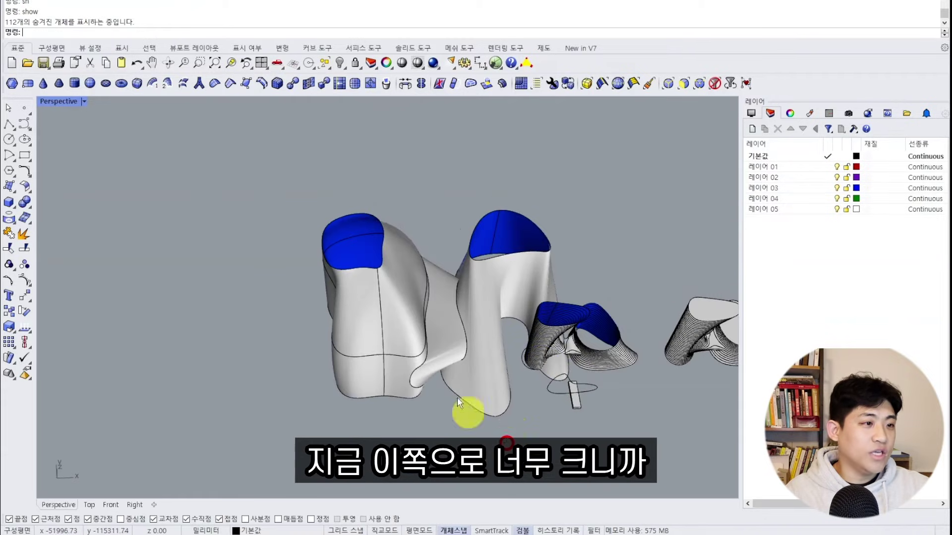
{"action": "left_click_drag", "start_coordinate": [457, 397], "coordinate": [297, 190]}
{"action": "left_click_drag", "start_coordinate": [491, 287], "coordinate": [398, 287]}
{"action": "left_click", "coordinate": [559, 226]}
- Delete the earlier contoured surface model standing next to the bridged towers
{"action": "scroll", "coordinate": [566, 357], "scroll_direction": "up", "scroll_amount": 8}
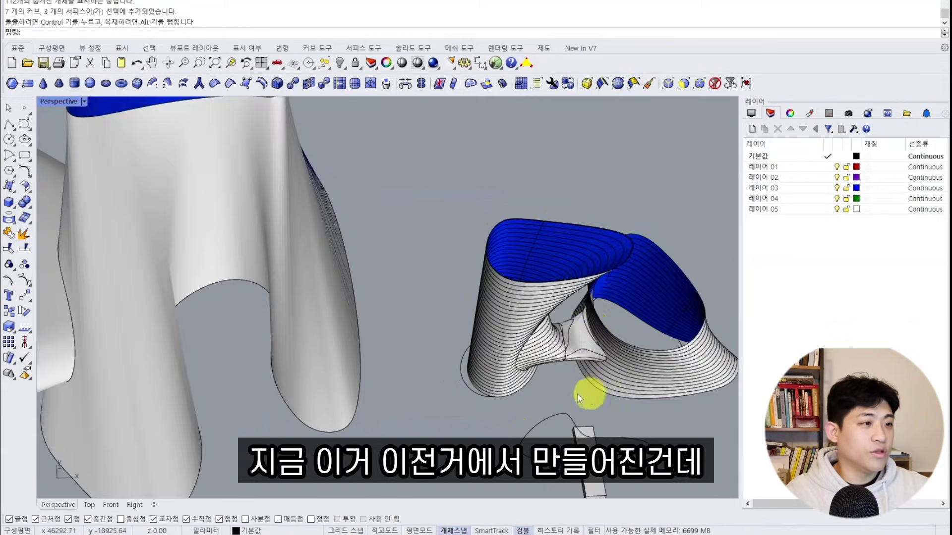
{"action": "scroll", "coordinate": [548, 314], "scroll_direction": "down", "scroll_amount": 8}
{"action": "left_click_drag", "start_coordinate": [619, 414], "coordinate": [523, 260]}
{"action": "type", "text": "d"}
{"action": "key", "text": "space"}
- Join the bridge surface and both tower surfaces into one polysurface
{"action": "right_click_drag", "start_coordinate": [508, 346], "coordinate": [512, 328]}
{"action": "scroll", "coordinate": [552, 342], "scroll_direction": "down", "scroll_amount": 2}
{"action": "left_click", "coordinate": [299, 355], "text": "shift"}
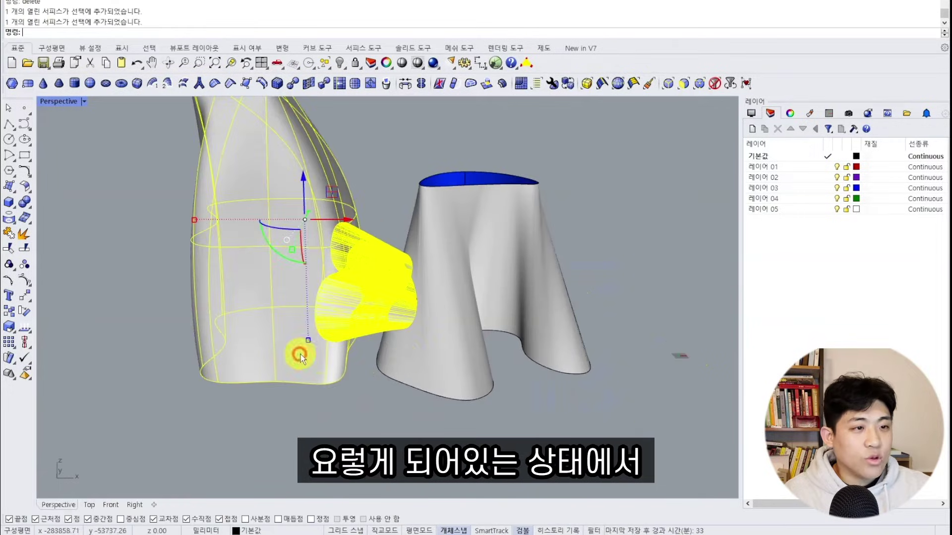
{"action": "left_click", "coordinate": [434, 362], "text": "shift"}
{"action": "type", "text": "j"}
{"action": "key", "text": "space"}
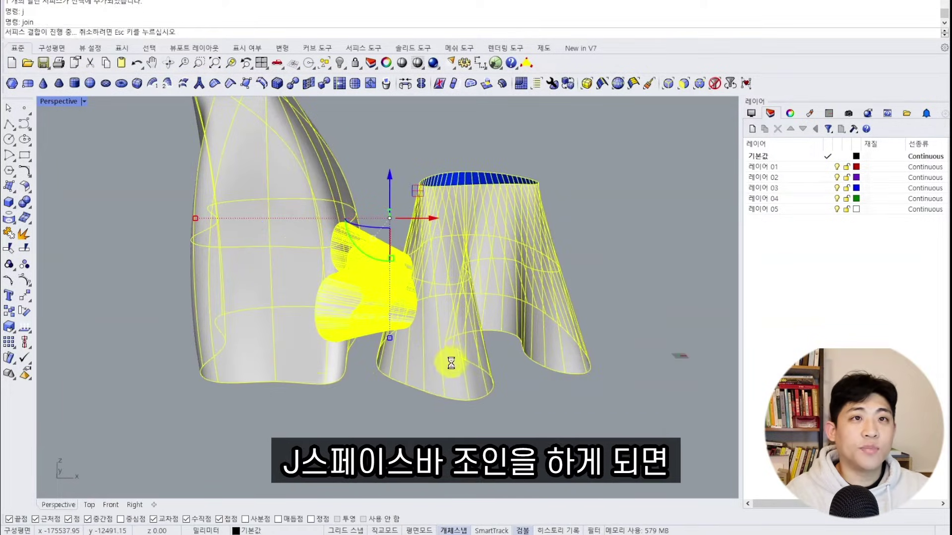
{"action": "left_click", "coordinate": [408, 425]}
- Check that the bridged towers select as a single object, and examine the stepped slab model beside them
{"action": "left_click", "coordinate": [479, 369]}
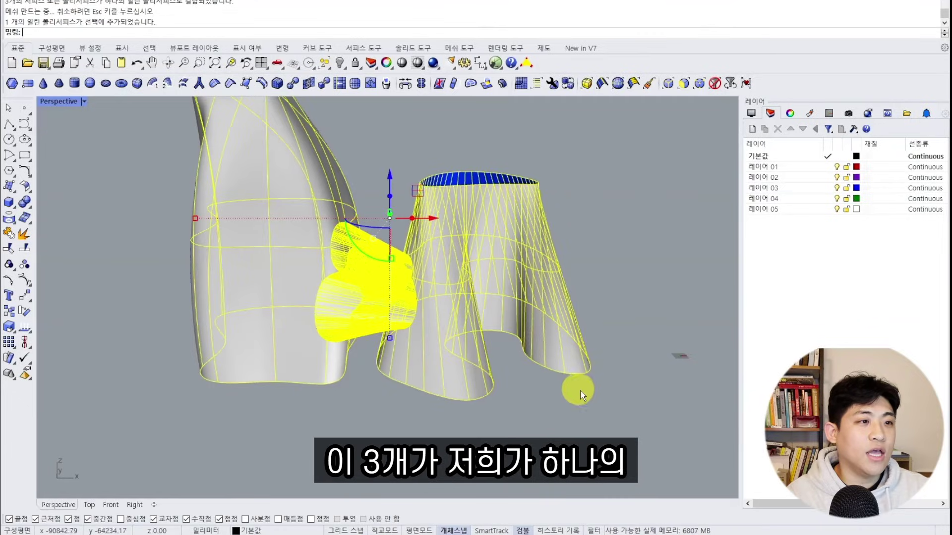
{"action": "right_click_drag", "start_coordinate": [557, 401], "coordinate": [446, 379]}
{"action": "left_click", "coordinate": [472, 361]}
{"action": "scroll", "coordinate": [566, 375], "scroll_direction": "down", "scroll_amount": 5}
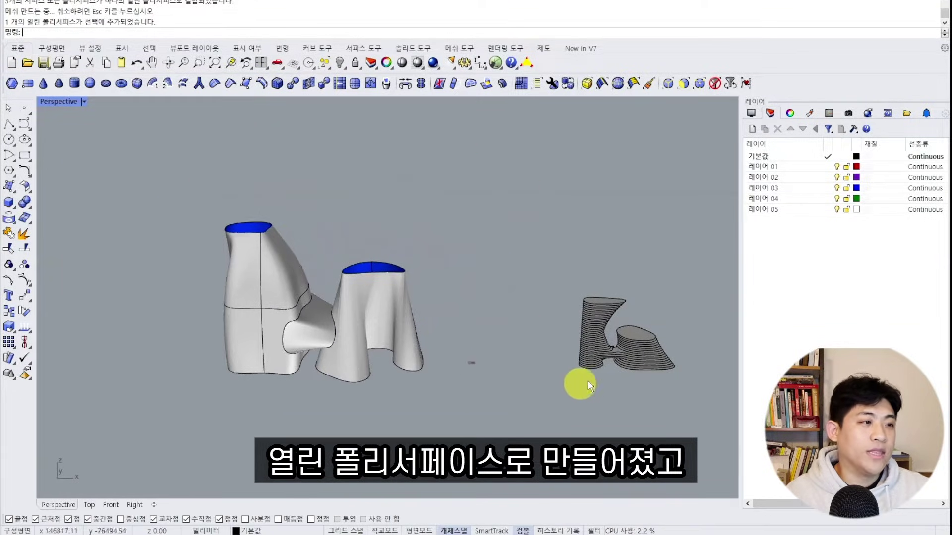
{"action": "scroll", "coordinate": [623, 371], "scroll_direction": "up", "scroll_amount": 6}
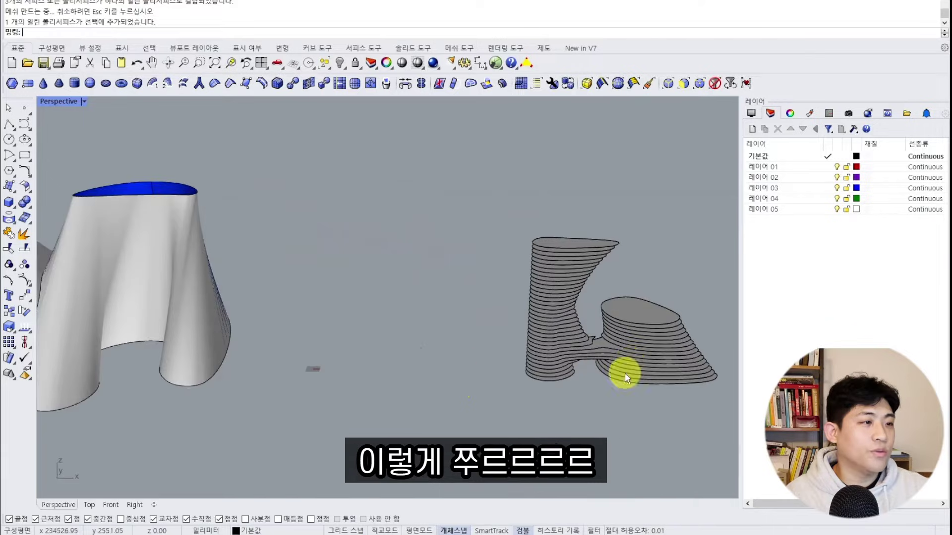
{"action": "scroll", "coordinate": [627, 325], "scroll_direction": "down", "scroll_amount": 6}
{"action": "scroll", "coordinate": [552, 316], "scroll_direction": "up", "scroll_amount": 2}
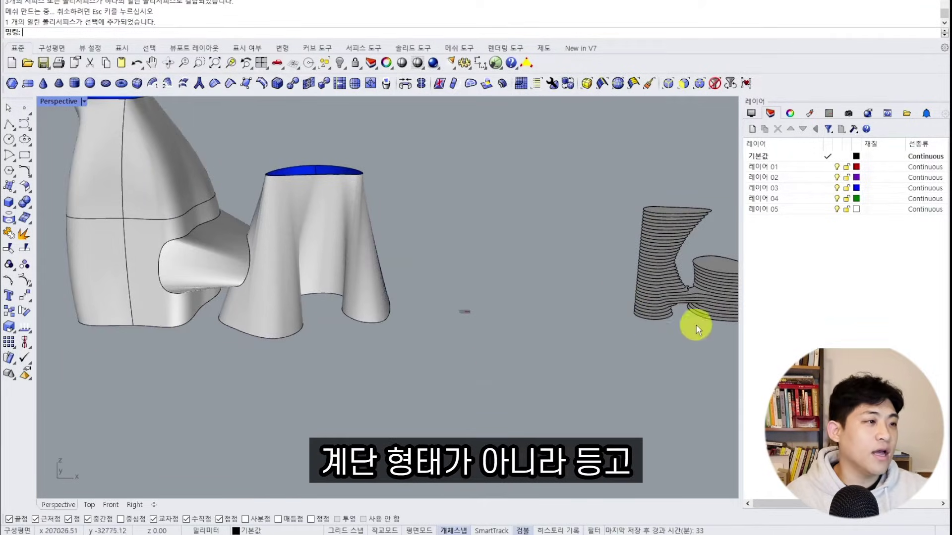
- Draw a box about 26,750 mm high on the ground between the bridged towers and the slab model
{"action": "scroll", "coordinate": [696, 330], "scroll_direction": "up", "scroll_amount": 3}
{"action": "scroll", "coordinate": [399, 347], "scroll_direction": "down", "scroll_amount": 3}
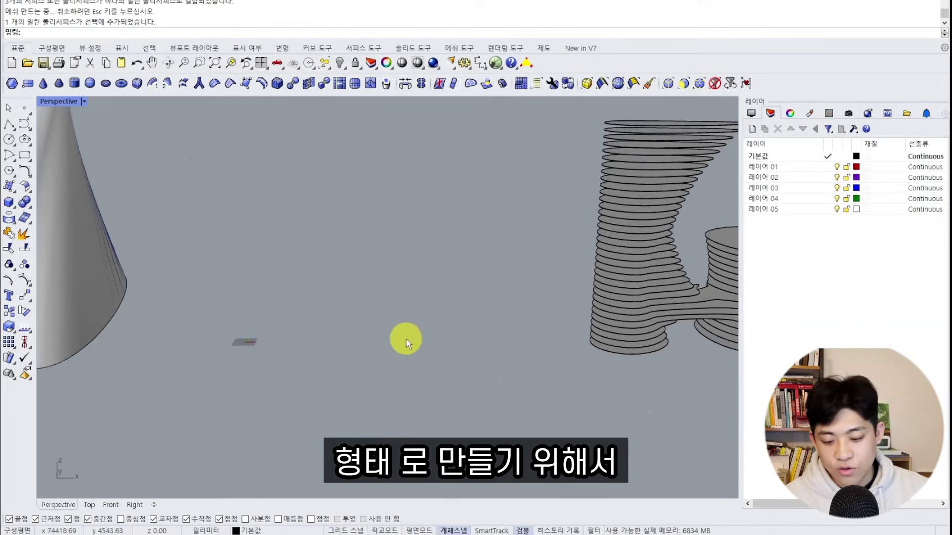
{"action": "type", "text": "b"}
{"action": "key", "text": "space"}
{"action": "scroll", "coordinate": [270, 356], "scroll_direction": "down", "scroll_amount": 3}
{"action": "left_click", "coordinate": [198, 374]}
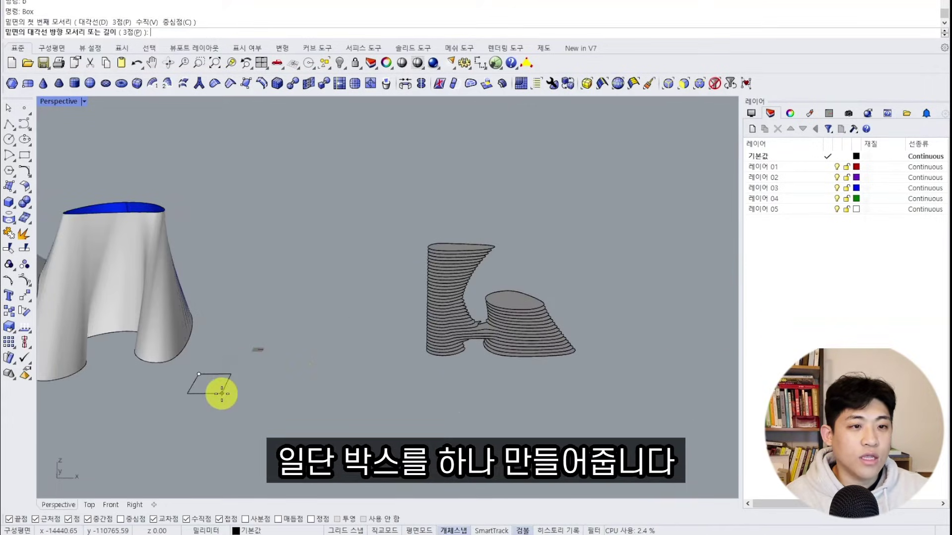
{"action": "left_click", "coordinate": [221, 393]}
{"action": "left_click", "coordinate": [240, 339]}
{"action": "right_click_drag", "start_coordinate": [240, 339], "coordinate": [429, 362], "text": "shift"}
{"action": "right_click_drag", "start_coordinate": [360, 373], "coordinate": [441, 364], "text": "shift"}
{"action": "left_click", "coordinate": [351, 312]}
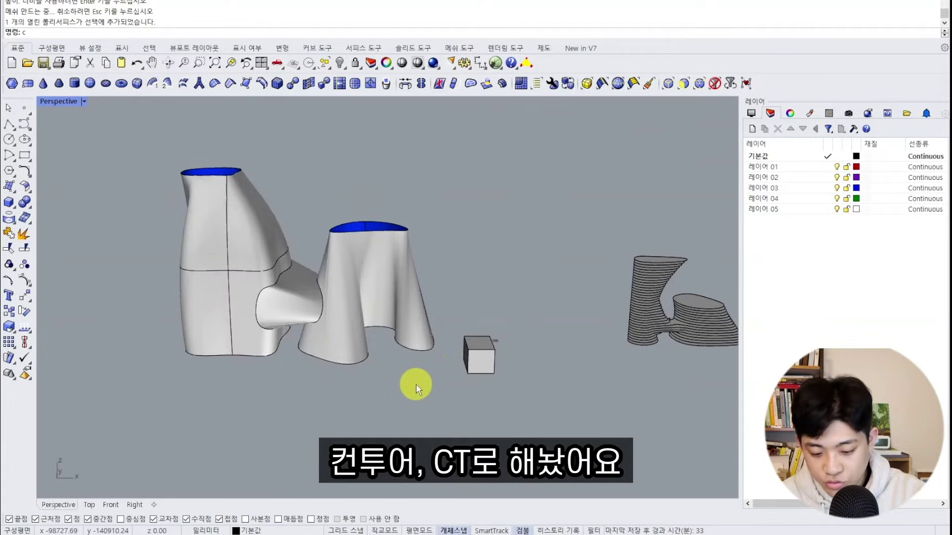
{"action": "type", "text": "ct"}
{"action": "key", "text": "Return"}
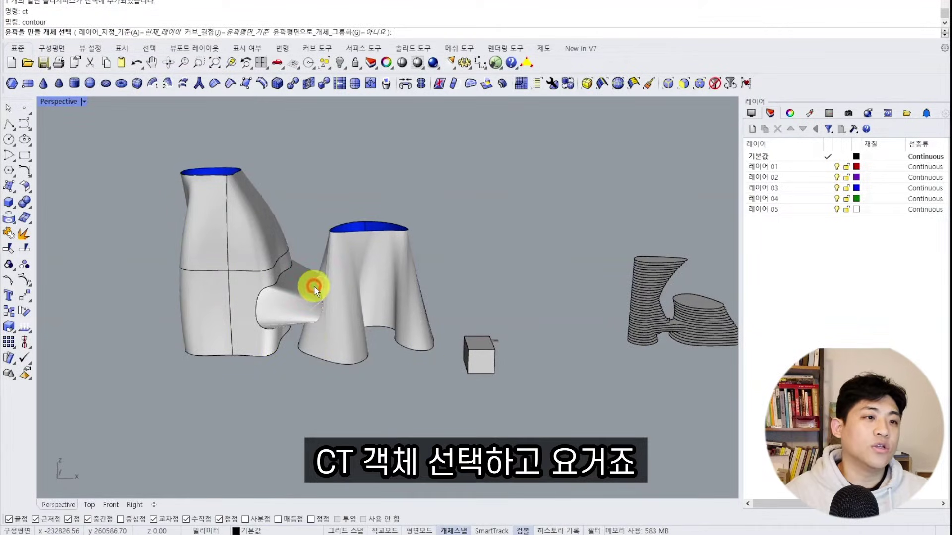
{"action": "left_click", "coordinate": [314, 286]}
{"action": "key", "text": "Escape"}
- Contour the joined bridged towers at 5000 mm spacing, taking the base point and upward direction from the box's vertical edge
{"action": "type", "text": "ct"}
{"action": "key", "text": "space"}
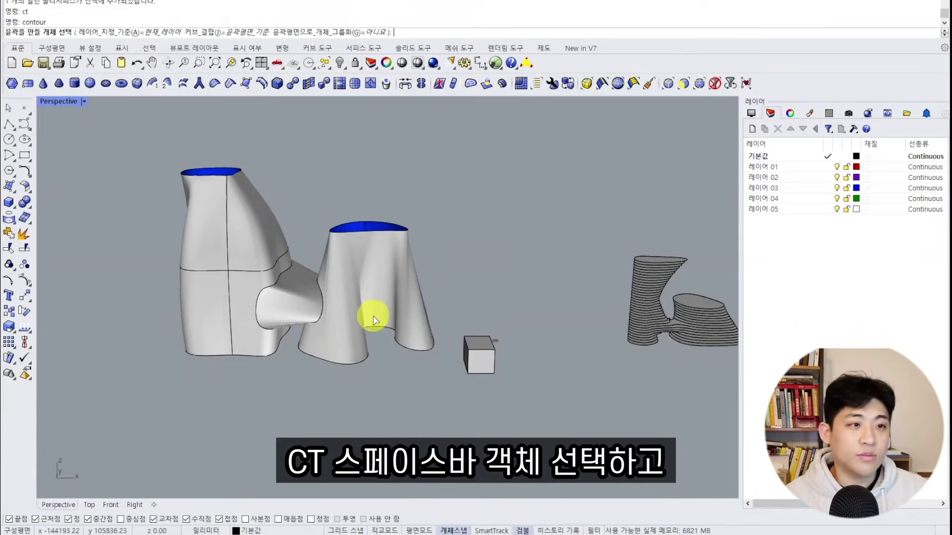
{"action": "left_click", "coordinate": [375, 299]}
{"action": "key", "text": "space"}
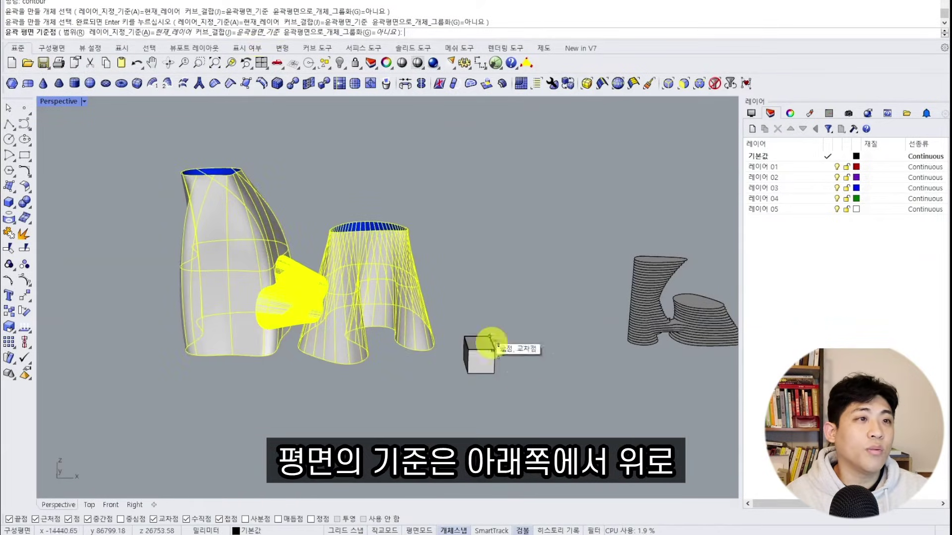
{"action": "left_click", "coordinate": [494, 373]}
{"action": "scroll", "coordinate": [505, 378], "scroll_direction": "up", "scroll_amount": 5}
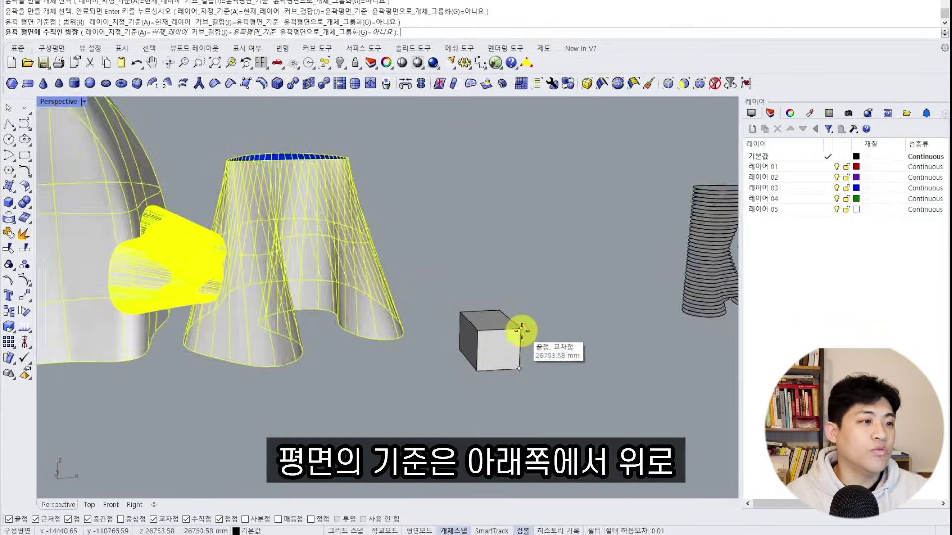
{"action": "left_click", "coordinate": [520, 371]}
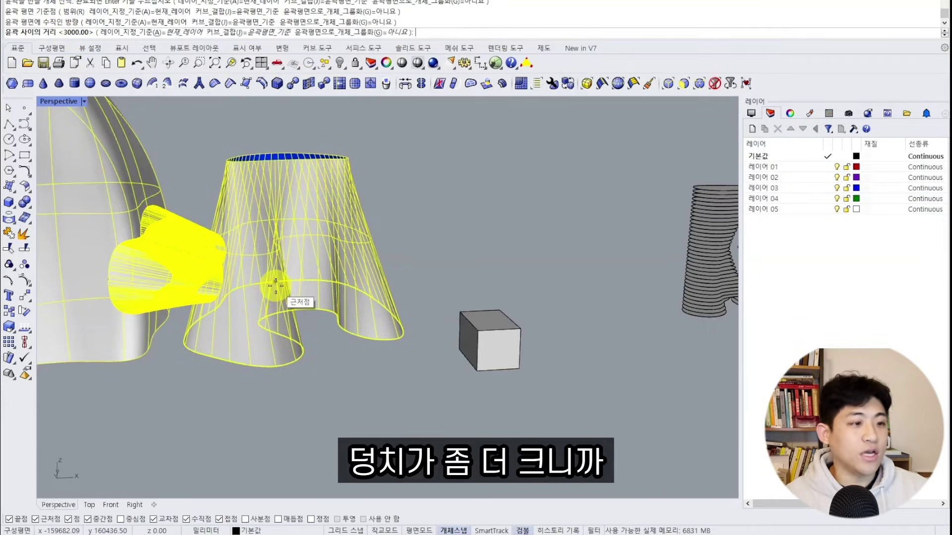
{"action": "type", "text": "5000"}
{"action": "key", "text": "space"}
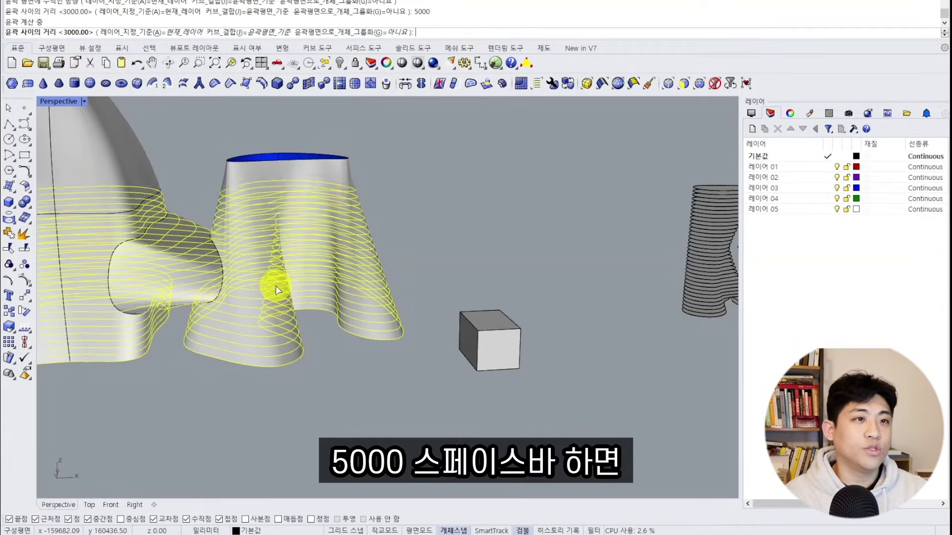
- Hide everything except the new contour curves
{"action": "scroll", "coordinate": [297, 297], "scroll_direction": "down", "scroll_amount": 7}
{"action": "right_click_drag", "start_coordinate": [317, 340], "coordinate": [371, 372], "text": "shift"}
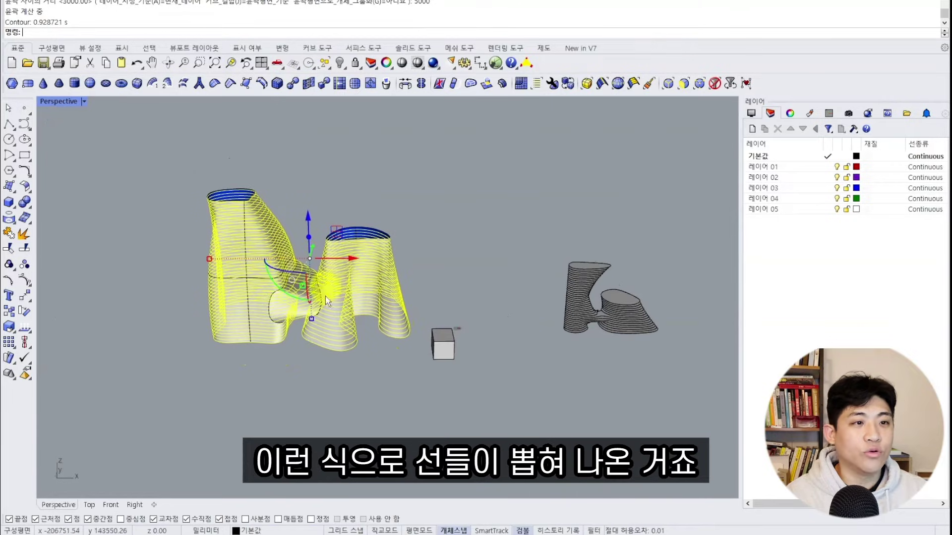
{"action": "type", "text": "hh"}
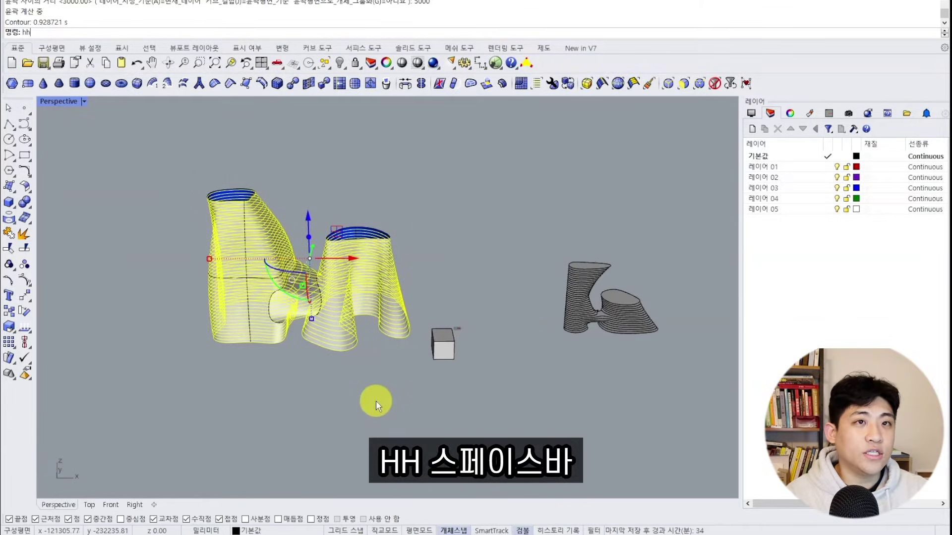
{"action": "key", "text": "space"}
{"action": "scroll", "coordinate": [342, 336], "scroll_direction": "up", "scroll_amount": 3}
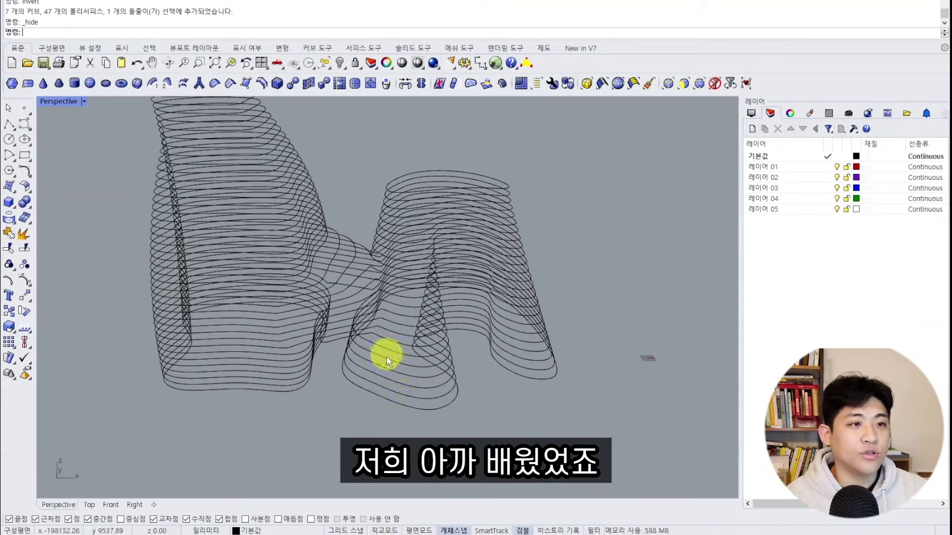
- Select all the contour curves and fill them with planar surfaces to form the floor plates
{"action": "right_click_drag", "start_coordinate": [446, 374], "coordinate": [485, 319]}
{"action": "scroll", "coordinate": [452, 361], "scroll_direction": "down", "scroll_amount": 4}
{"action": "left_click_drag", "start_coordinate": [545, 416], "coordinate": [252, 174]}
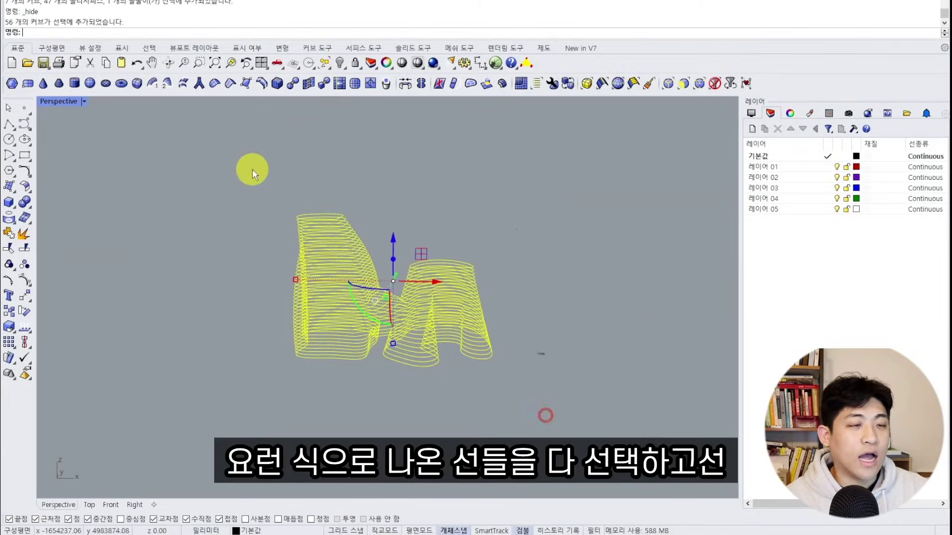
{"action": "scroll", "coordinate": [218, 261], "scroll_direction": "up", "scroll_amount": 1}
{"action": "right_click_drag", "start_coordinate": [219, 261], "coordinate": [294, 257], "text": "shift"}
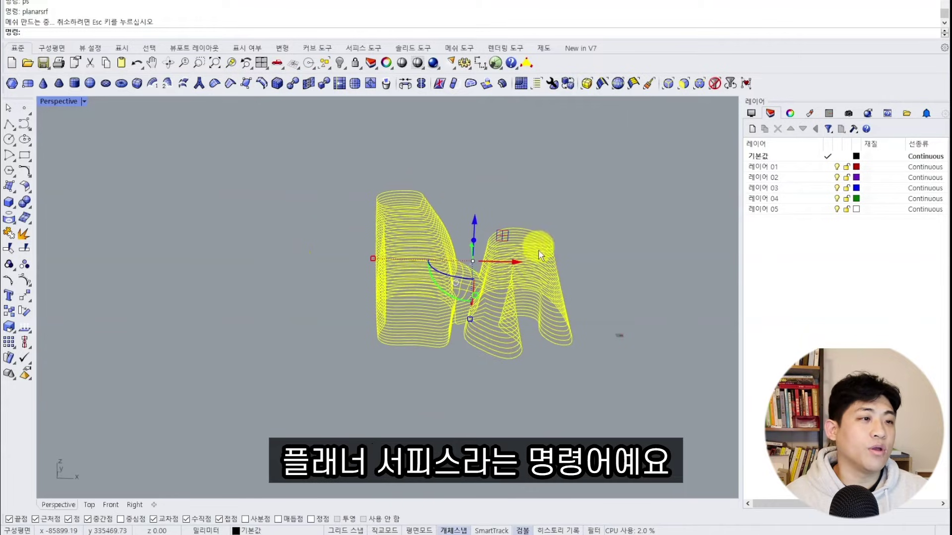
{"action": "scroll", "coordinate": [545, 303], "scroll_direction": "up", "scroll_amount": 5}
{"action": "left_click", "coordinate": [557, 419]}
{"action": "scroll", "coordinate": [559, 405], "scroll_direction": "down", "scroll_amount": 6}
{"action": "right_click_drag", "start_coordinate": [574, 416], "coordinate": [525, 353], "text": "shift"}
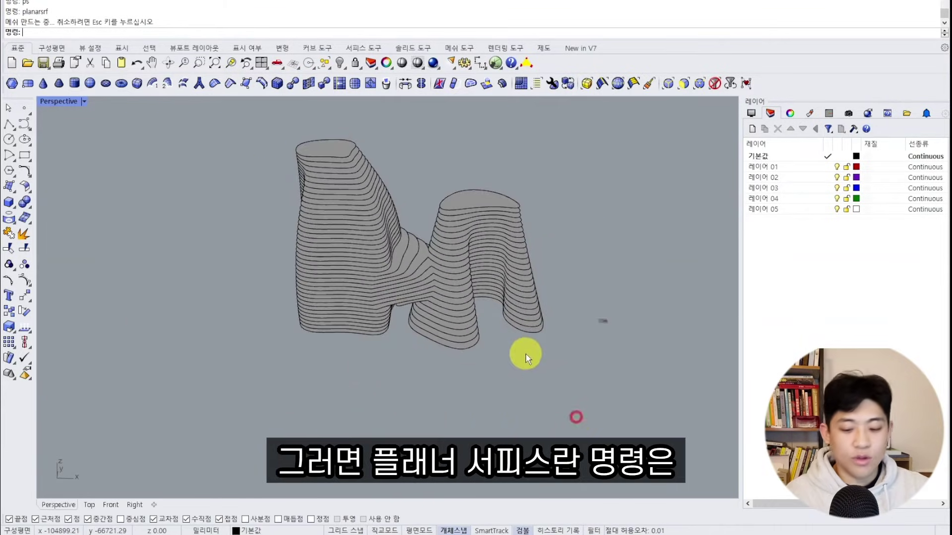
- Draw a closed freeform demonstration curve on the ground in front of the towers
{"action": "type", "text": "cv"}
{"action": "key", "text": "Return"}
{"action": "left_click", "coordinate": [563, 392]}
{"action": "left_click", "coordinate": [471, 396]}
{"action": "left_click", "coordinate": [422, 457]}
{"action": "left_click", "coordinate": [563, 490]}
{"action": "left_click", "coordinate": [537, 431]}
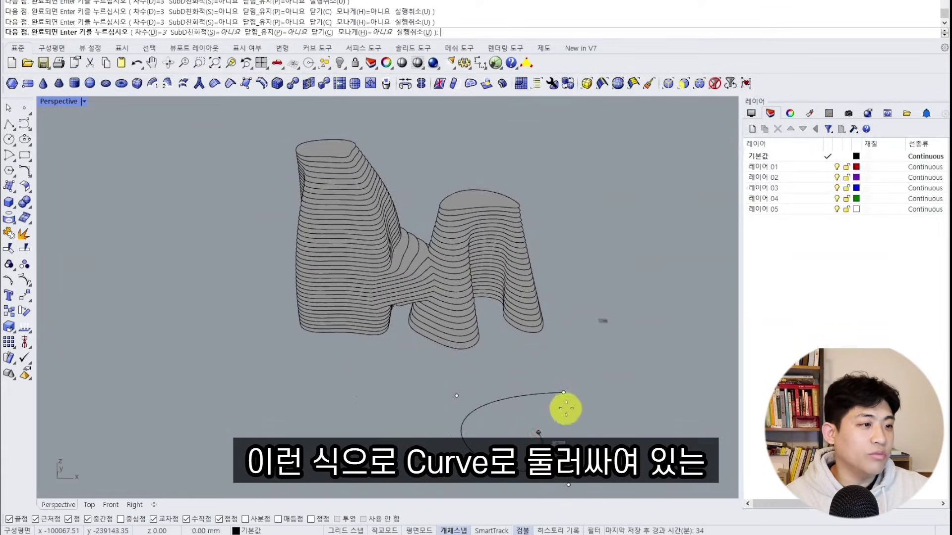
{"action": "left_click", "coordinate": [562, 392]}
{"action": "left_click", "coordinate": [548, 433]}
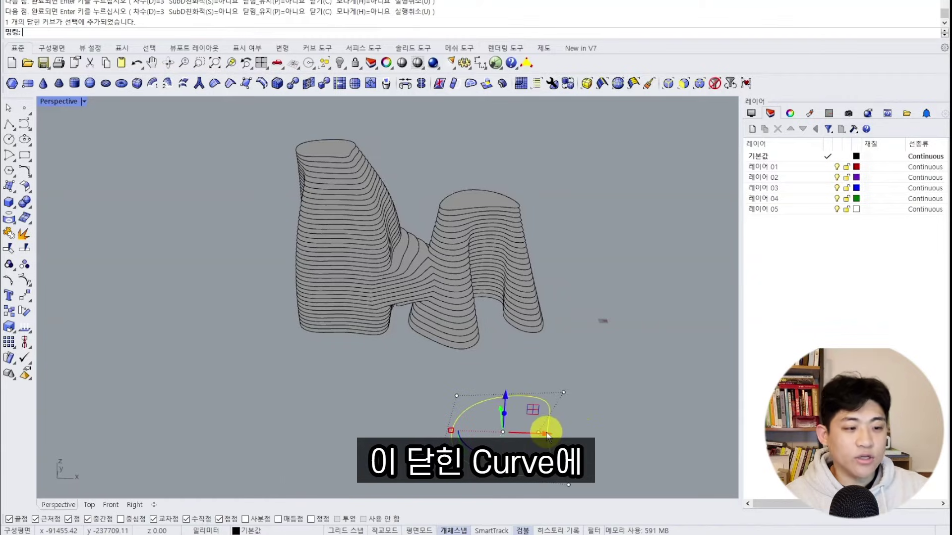
- Fill the closed demonstration curve with a planar surface, and delete the demonstration shapes
{"action": "type", "text": "ps"}
{"action": "key", "text": "Return"}
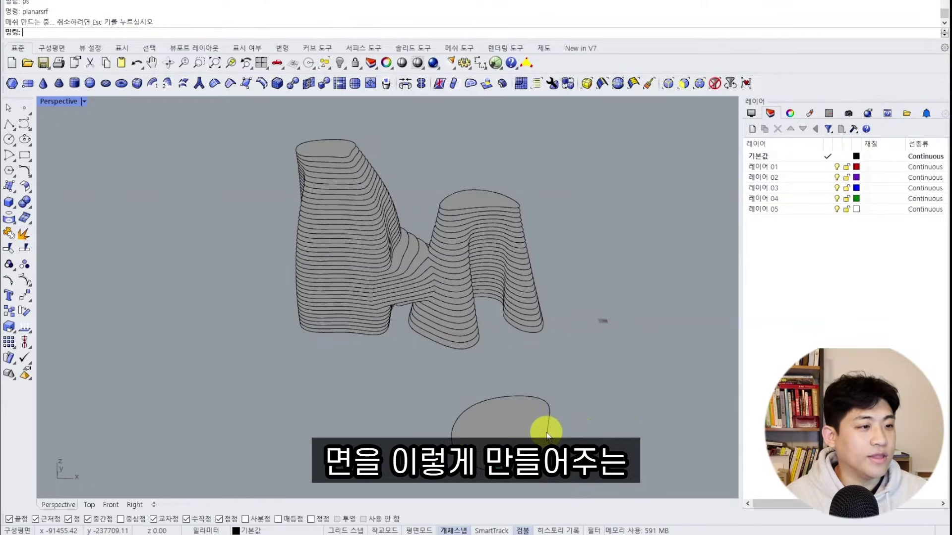
{"action": "left_click_drag", "start_coordinate": [547, 433], "coordinate": [525, 441]}
{"action": "left_click", "coordinate": [620, 460]}
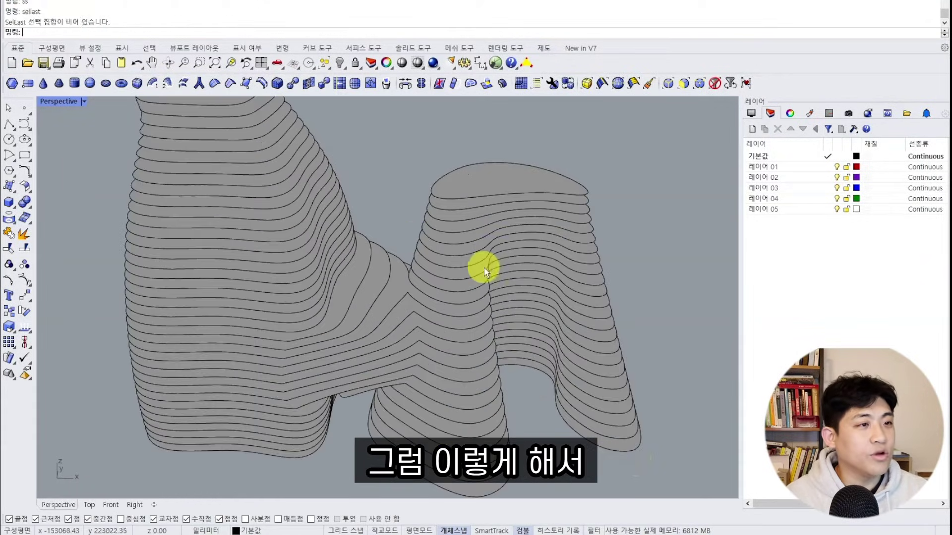
- Select all surfaces with SelSrf and hide them to check the selection, and undo the hiding
{"action": "scroll", "coordinate": [532, 375], "scroll_direction": "down", "scroll_amount": 4}
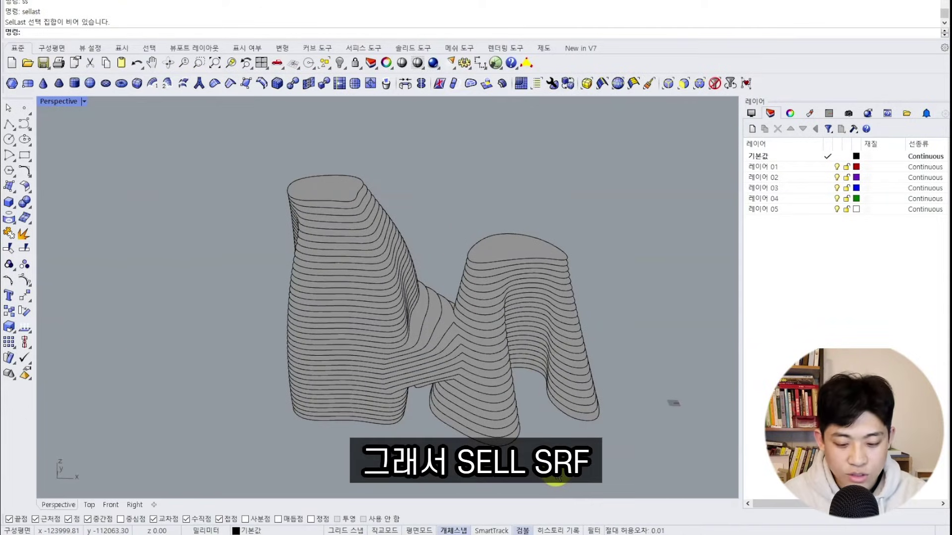
{"action": "type", "text": "SelSrf"}
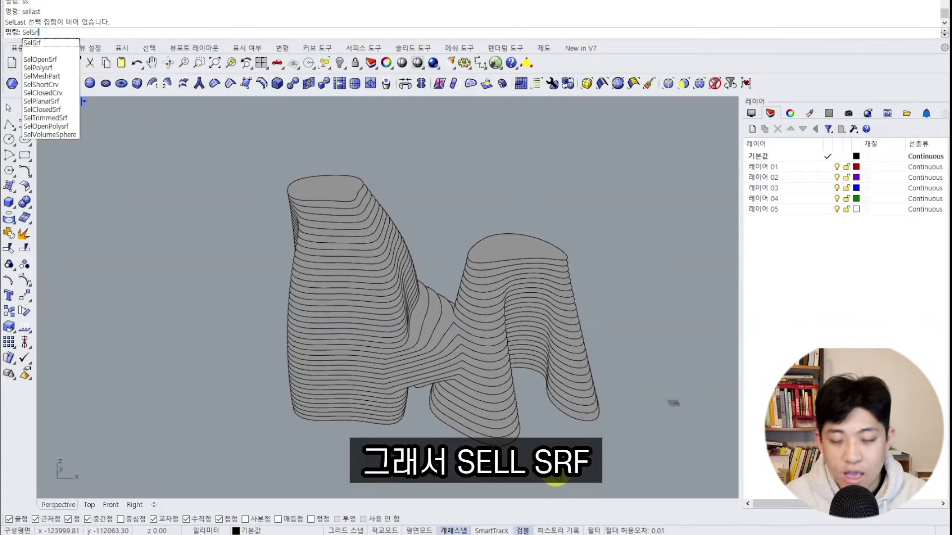
{"action": "key", "text": "Return"}
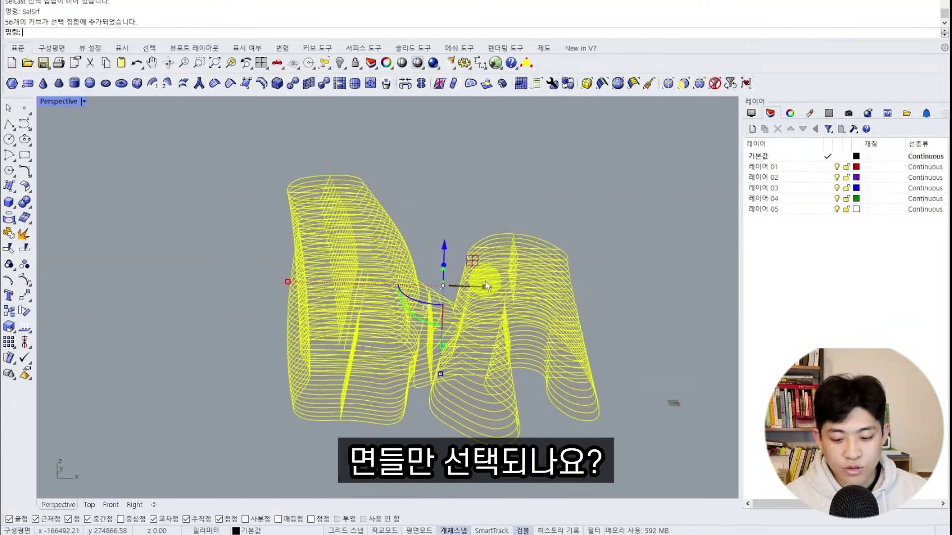
{"action": "type", "text": "h"}
{"action": "key", "text": "Return"}
{"action": "left_click", "coordinate": [459, 399]}
{"action": "key", "text": "Escape"}
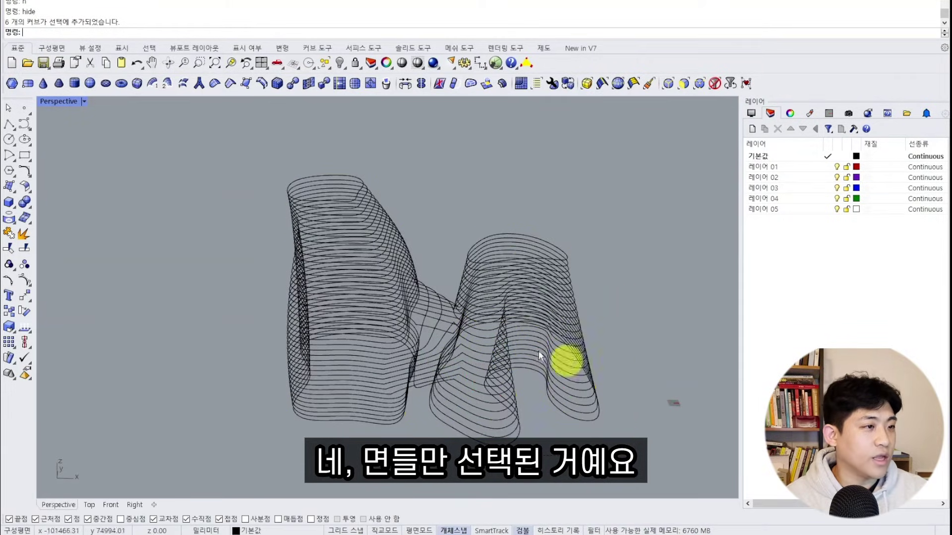
{"action": "key", "text": "ctrl+z"}
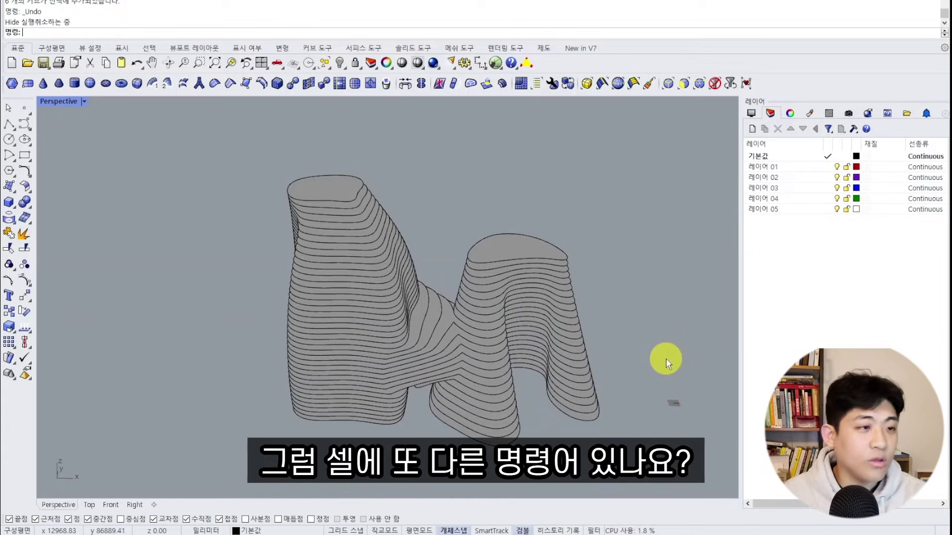
- Delete all the contour curves using SelCrv, and select all the remaining floor surfaces
{"action": "type", "text": "SelCrv"}
{"action": "key", "text": "Return"}
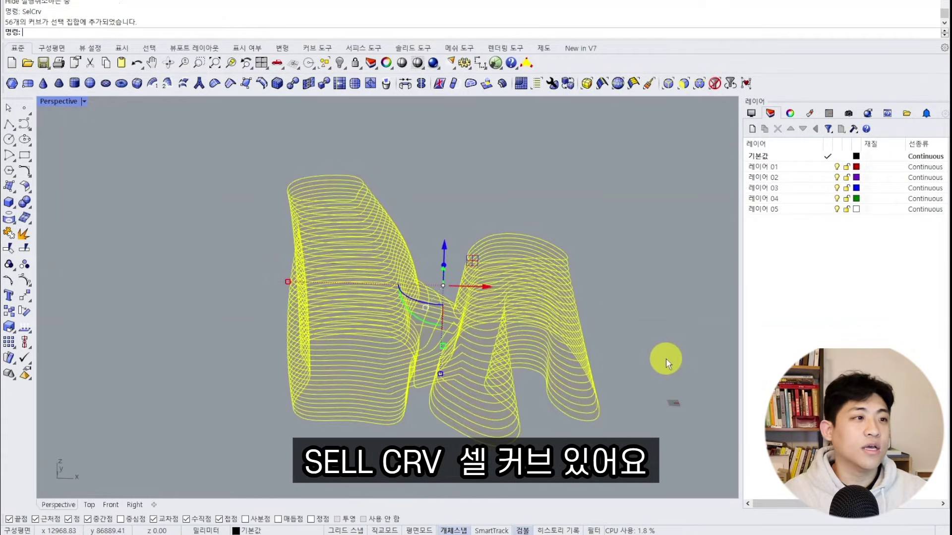
{"action": "type", "text": "d"}
{"action": "key", "text": "Return"}
{"action": "mouse_move", "coordinate": [637, 334]}
{"action": "right_mouse_down"}
{"action": "mouse_move", "coordinate": [610, 436]}
{"action": "mouse_move", "coordinate": [605, 280]}
{"action": "mouse_move", "coordinate": [605, 415]}
{"action": "right_mouse_up"}
{"action": "left_click_drag", "start_coordinate": [647, 420], "coordinate": [377, 214]}
{"action": "right_click_drag", "start_coordinate": [378, 214], "coordinate": [513, 195]}
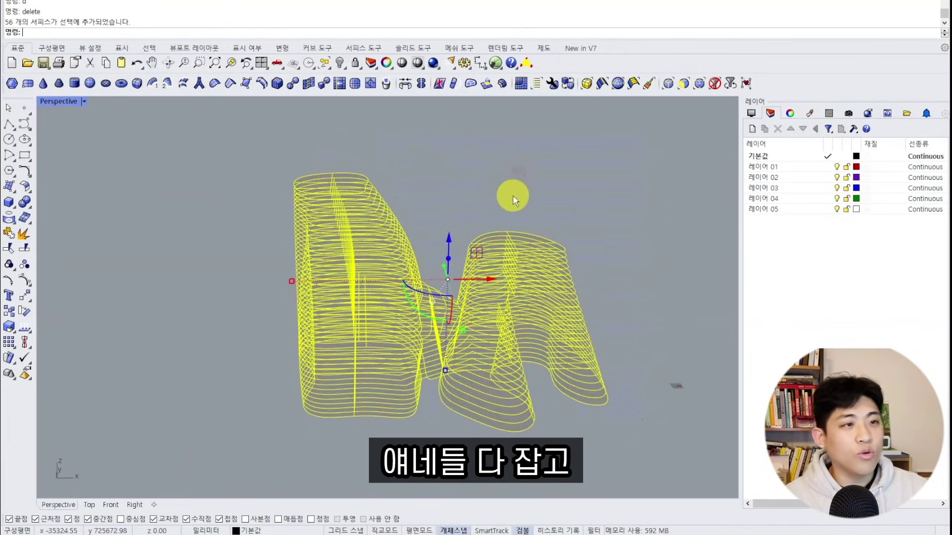
{"action": "type", "text": "exts"}
{"action": "key", "text": "Return"}
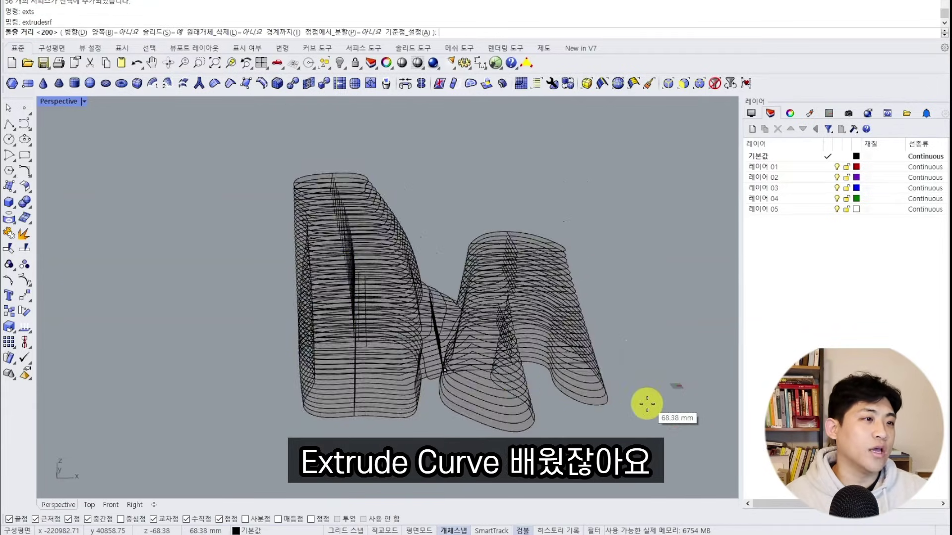
{"action": "left_click", "coordinate": [652, 401]}
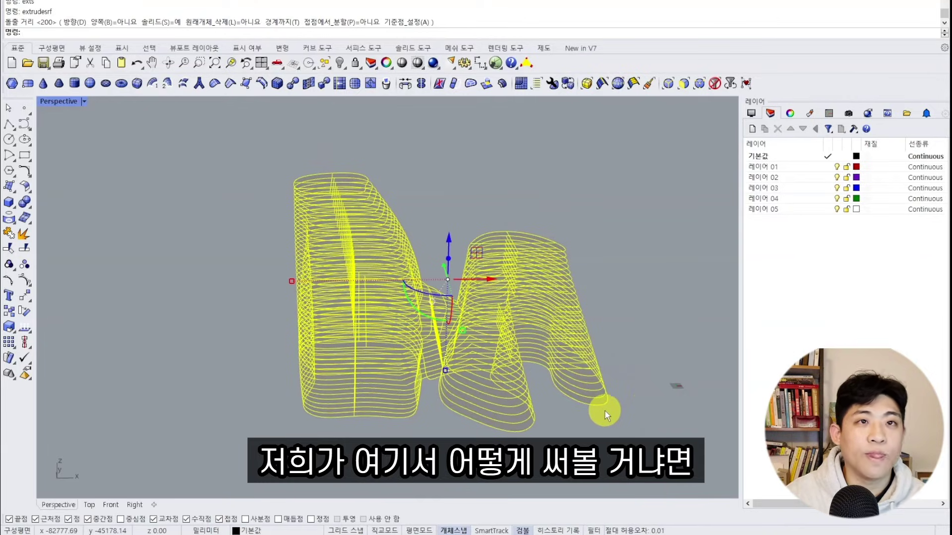
- Thicken all floor surfaces upward into solid slabs with OffsetSrf at a distance of 200 mm
{"action": "type", "text": "os"}
{"action": "key", "text": "Return"}
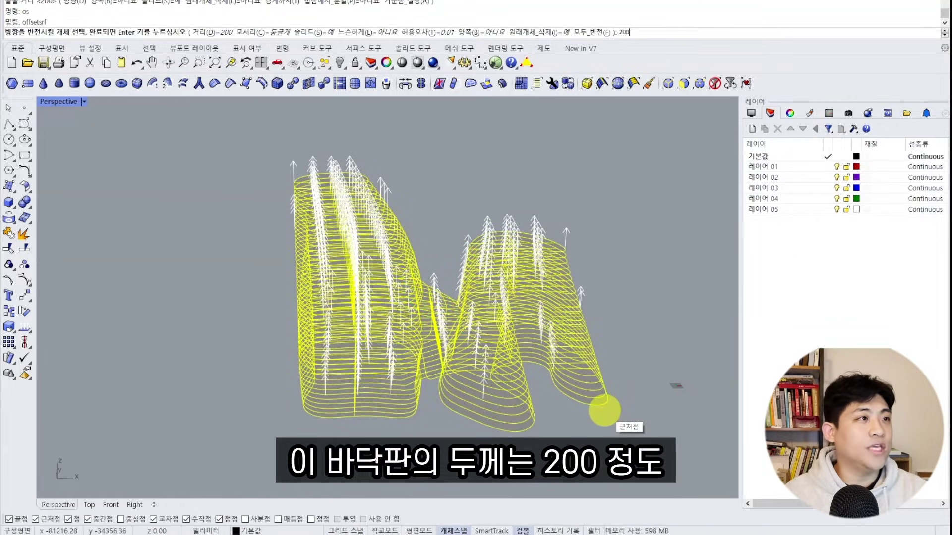
{"action": "key", "text": "Return"}
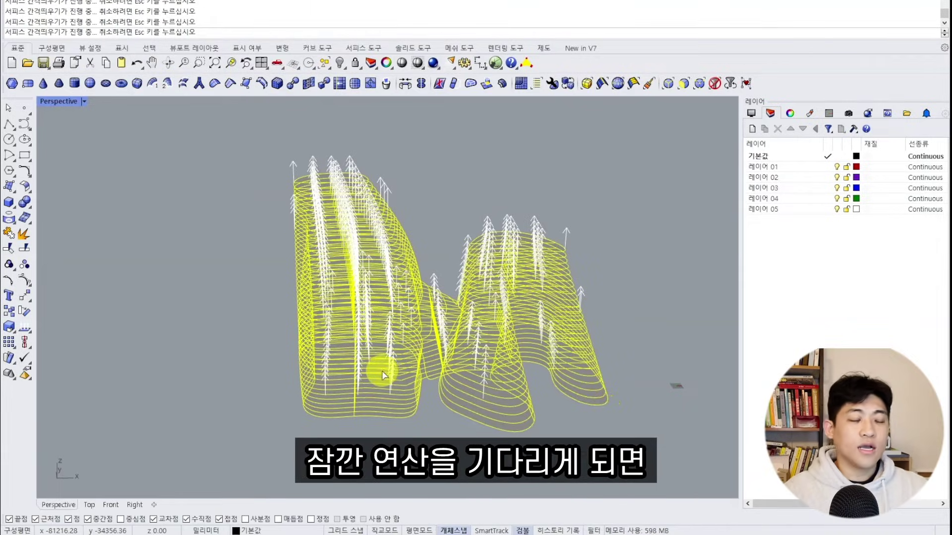
{"action": "scroll", "coordinate": [517, 411], "scroll_direction": "up", "scroll_amount": 10}
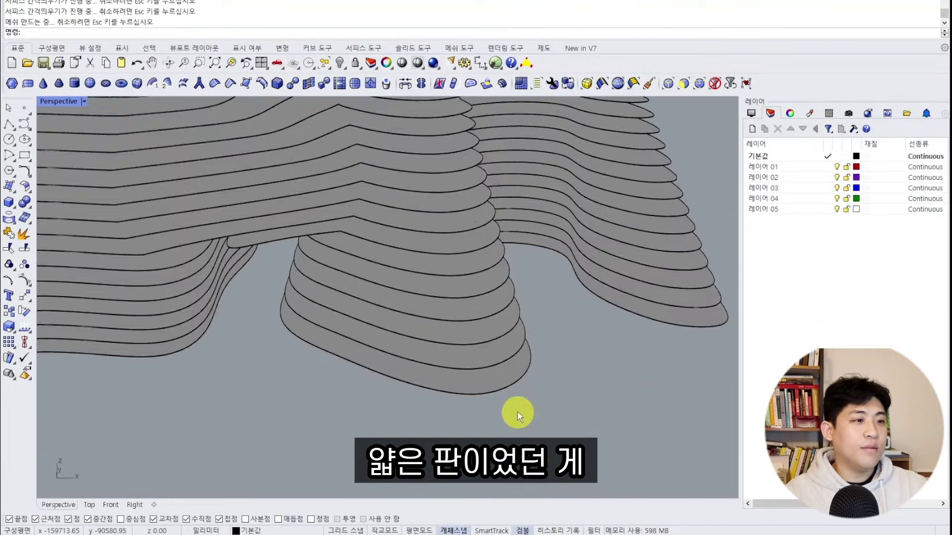
{"action": "scroll", "coordinate": [455, 325], "scroll_direction": "down", "scroll_amount": 10}
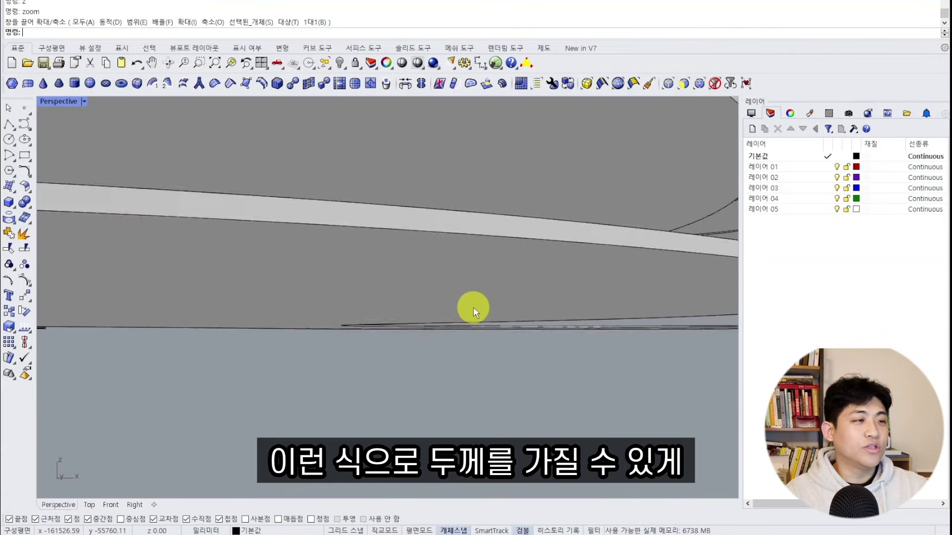
{"action": "scroll", "coordinate": [531, 333], "scroll_direction": "up", "scroll_amount": 5}
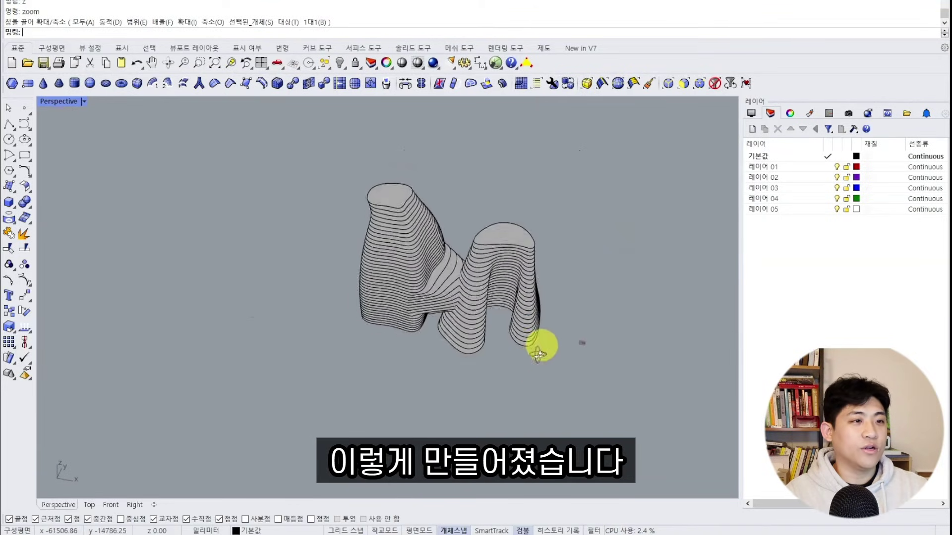
- Show all hidden objects, and select the outer polysurface of the bridged towers
{"action": "type", "text": "sh"}
{"action": "key", "text": "Return"}
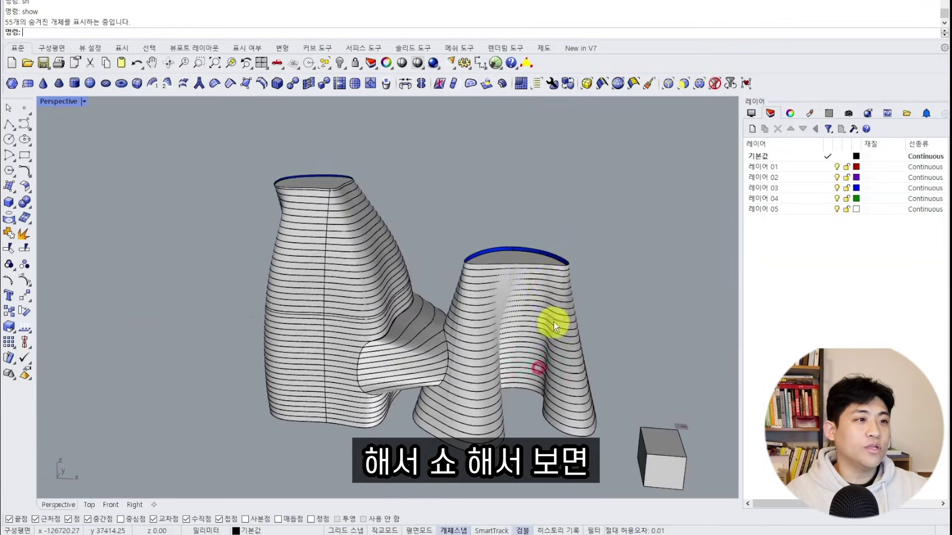
{"action": "scroll", "coordinate": [347, 183], "scroll_direction": "up", "scroll_amount": 5}
{"action": "left_click", "coordinate": [352, 180]}
{"action": "scroll", "coordinate": [529, 306], "scroll_direction": "down", "scroll_amount": 5}
{"action": "right_click_drag", "start_coordinate": [530, 307], "coordinate": [446, 221], "text": "shift"}
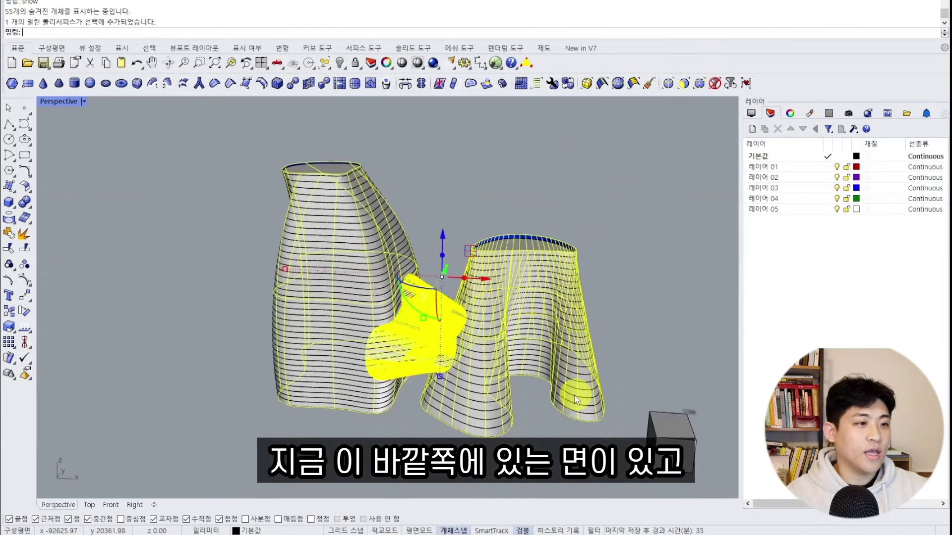
- Hide the outer polysurface and inspect the floor slabs inside the towers and bridge
{"action": "right_click_drag", "start_coordinate": [543, 432], "coordinate": [551, 431]}
{"action": "type", "text": "h"}
{"action": "key", "text": "Return"}
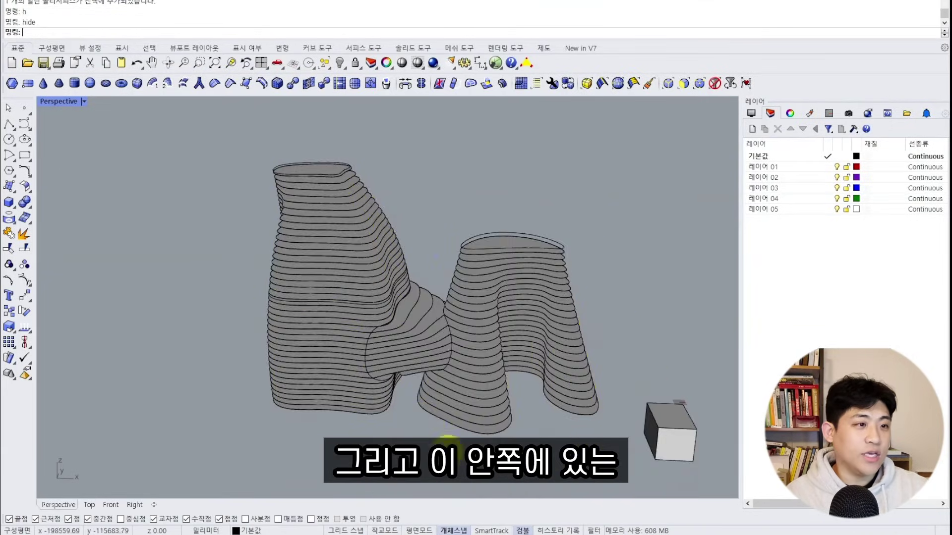
{"action": "scroll", "coordinate": [408, 342], "scroll_direction": "up", "scroll_amount": 5}
{"action": "scroll", "coordinate": [415, 316], "scroll_direction": "down", "scroll_amount": 8}
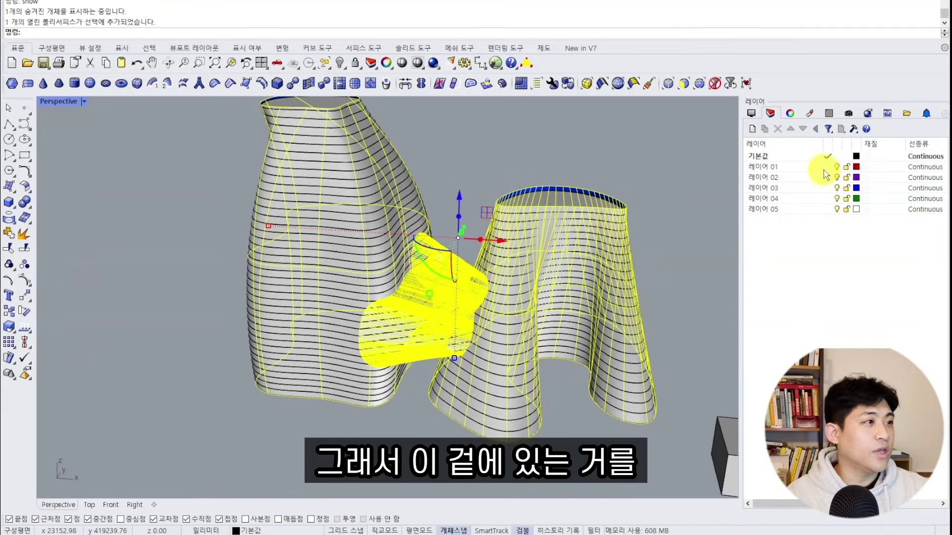
- Move the outer polysurface to layer 레이어 01 and set that layer's material type to 플라스틱 (Plastic)
{"action": "left_click", "coordinate": [297, 530]}
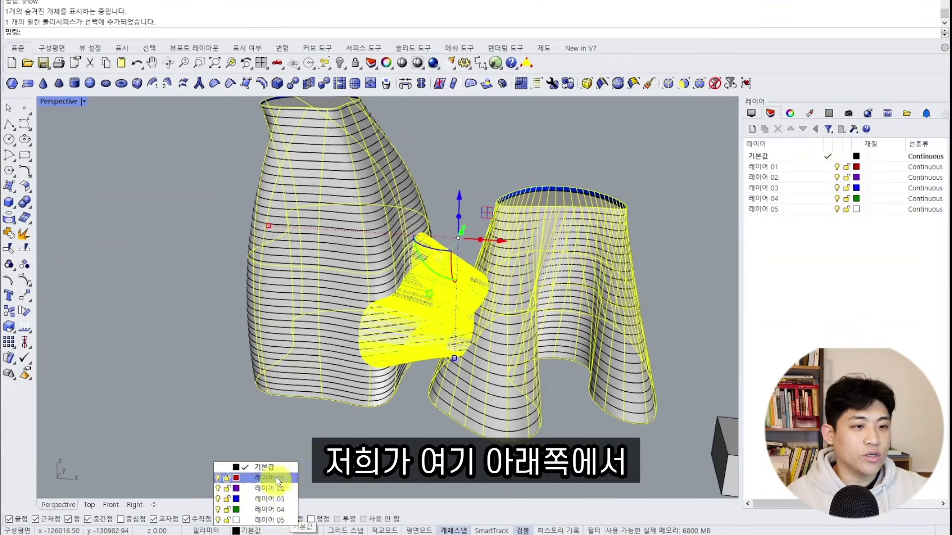
{"action": "left_click", "coordinate": [279, 481]}
{"action": "left_click", "coordinate": [869, 168]}
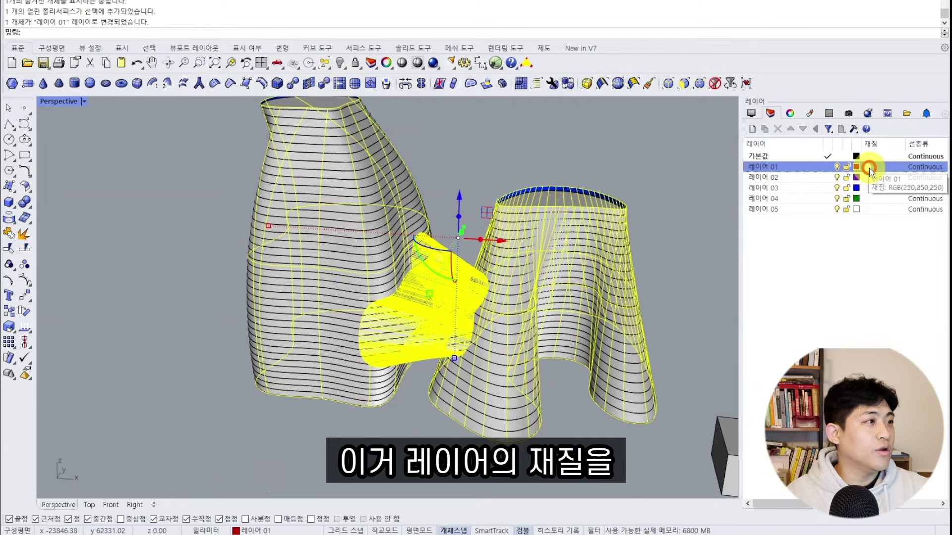
{"action": "left_click", "coordinate": [704, 201]}
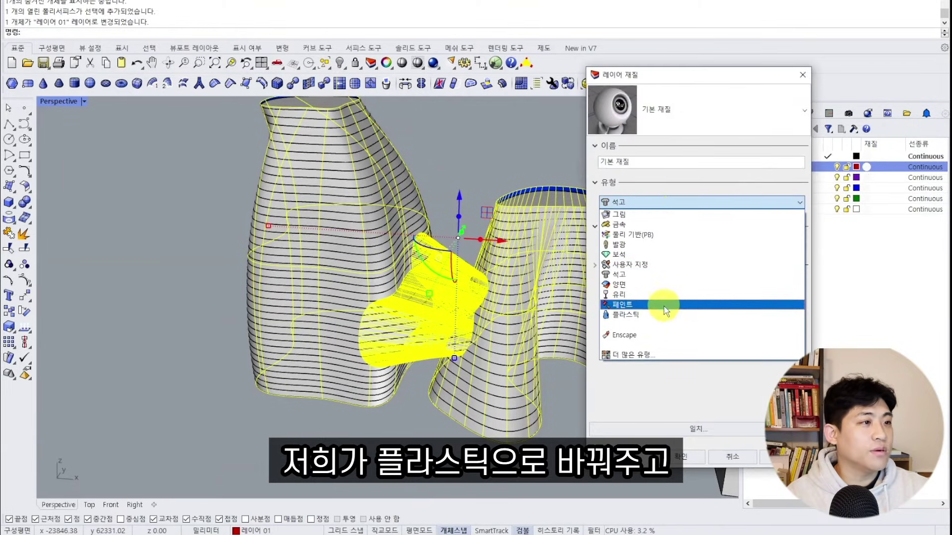
{"action": "left_click", "coordinate": [718, 304]}
- Give the plastic layer material a near-black colour (#2C2C2C), 58% transparency and zero reflectivity
{"action": "left_click", "coordinate": [709, 246]}
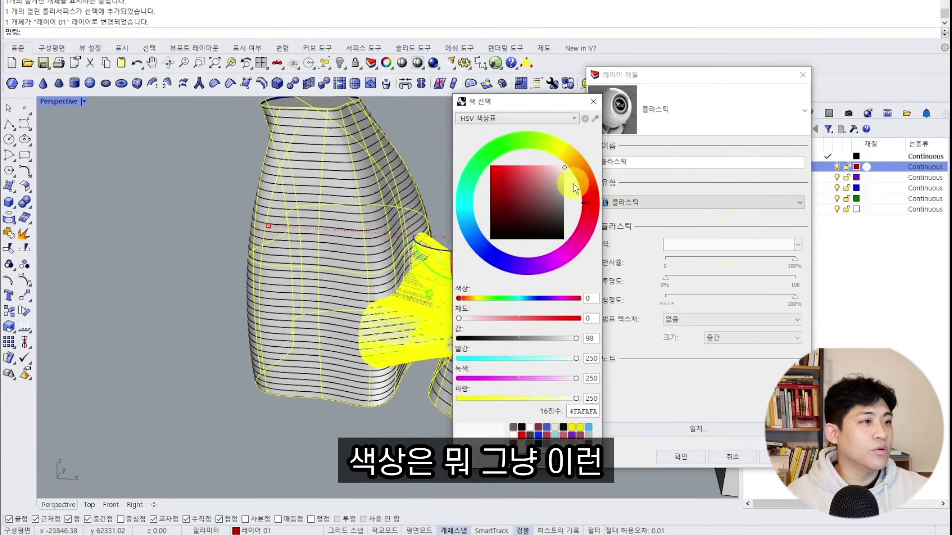
{"action": "left_click_drag", "start_coordinate": [567, 195], "coordinate": [585, 231]}
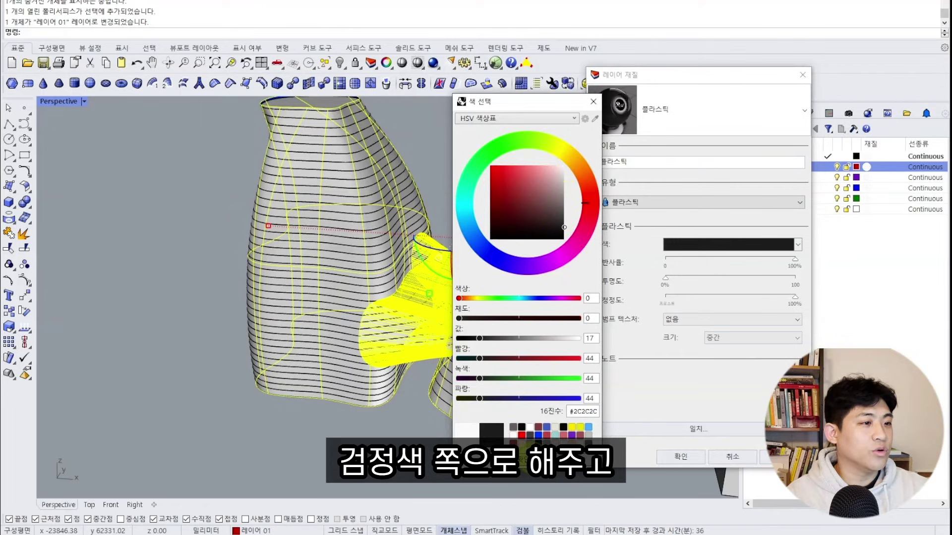
{"action": "left_click", "coordinate": [531, 457]}
{"action": "left_click", "coordinate": [736, 278]}
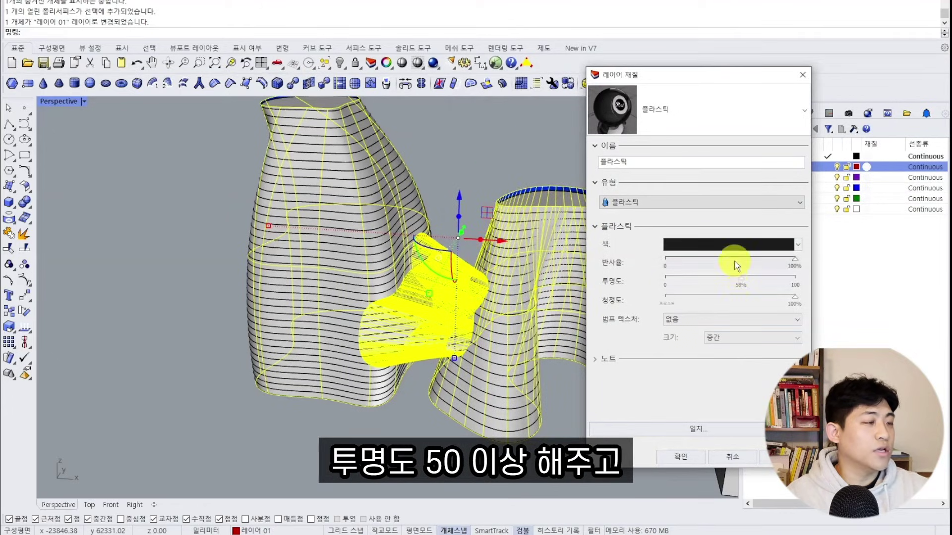
{"action": "left_click", "coordinate": [734, 262]}
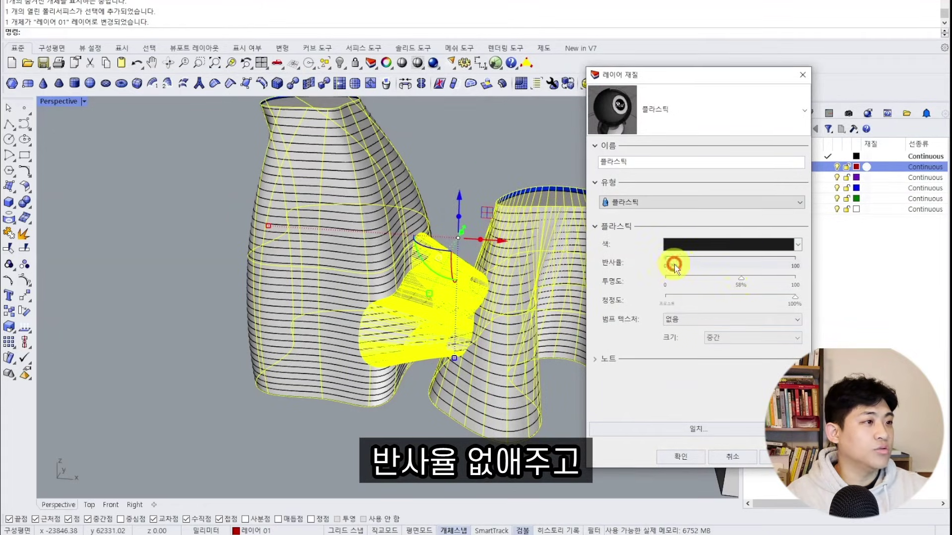
{"action": "left_click_drag", "start_coordinate": [674, 267], "coordinate": [664, 264]}
{"action": "left_click", "coordinate": [689, 459]}
{"action": "left_click", "coordinate": [612, 446]}
{"action": "mouse_move", "coordinate": [602, 445]}
{"action": "right_mouse_down"}
{"action": "mouse_move", "coordinate": [595, 427]}
{"action": "mouse_move", "coordinate": [603, 391]}
{"action": "mouse_move", "coordinate": [599, 436]}
{"action": "right_mouse_up"}
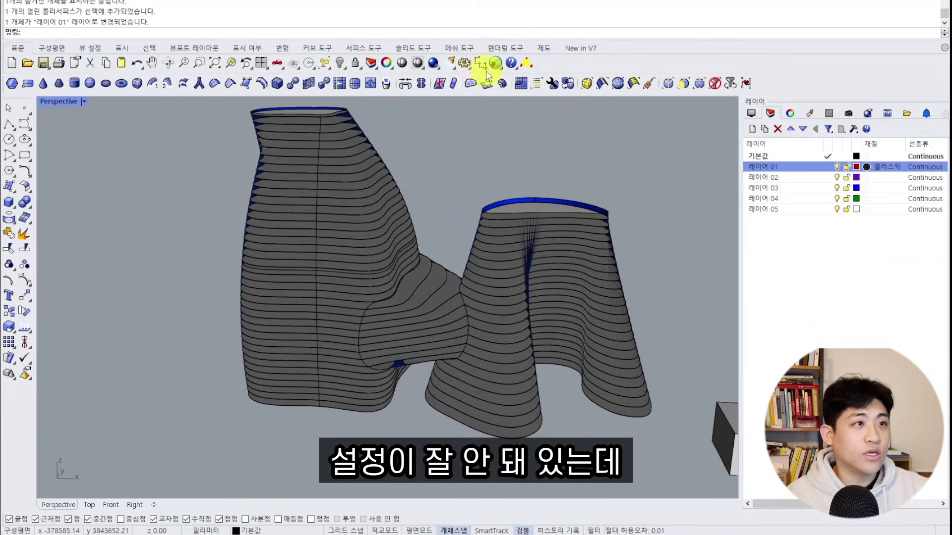
- In the Rhino options, set the backface setting of the 음영 (Shaded) display mode to 앞면 설정 사용 (use front face settings)
{"action": "left_click", "coordinate": [463, 65]}
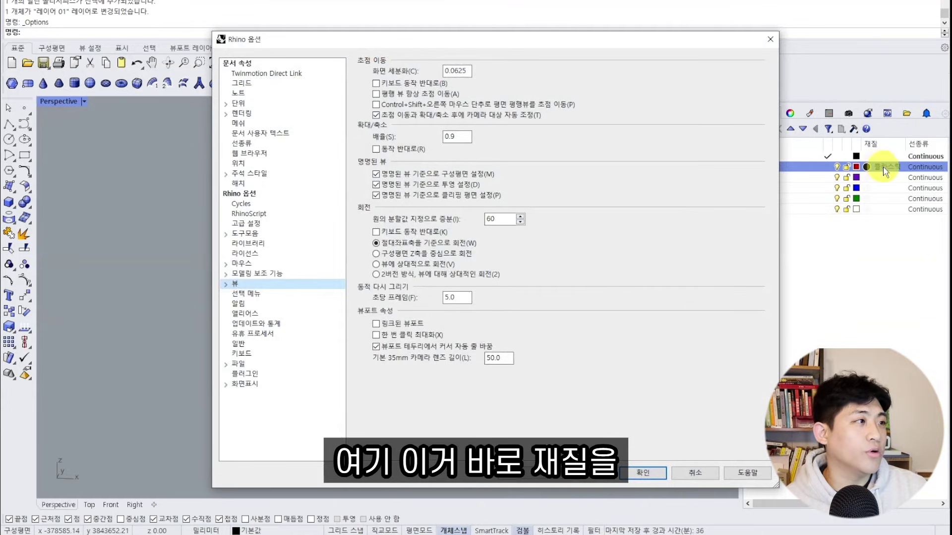
{"action": "double_click", "coordinate": [232, 285]}
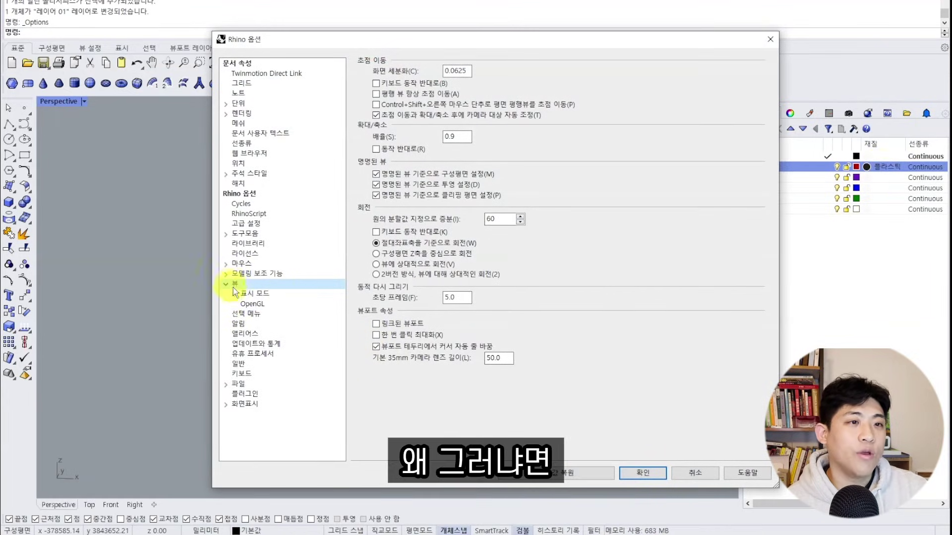
{"action": "left_click", "coordinate": [248, 296]}
{"action": "left_click", "coordinate": [236, 295]}
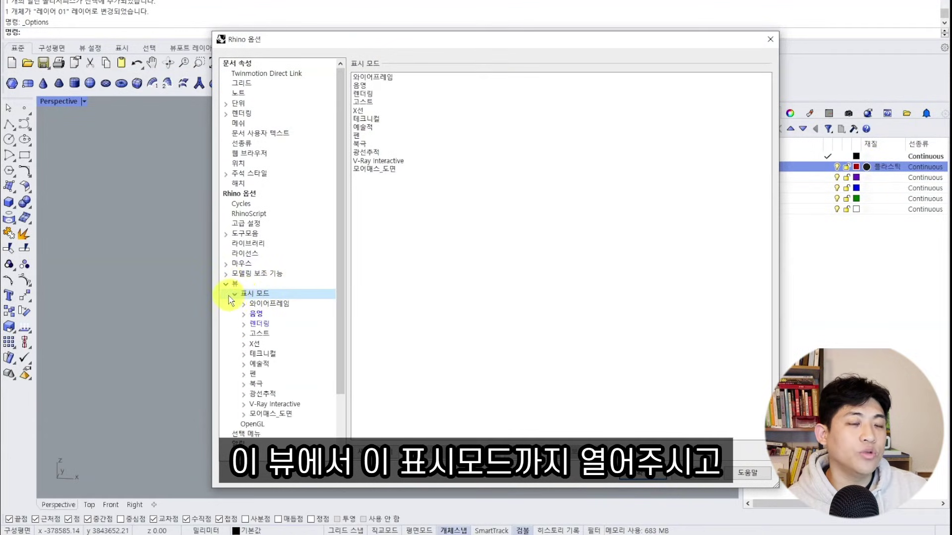
{"action": "left_click", "coordinate": [255, 314]}
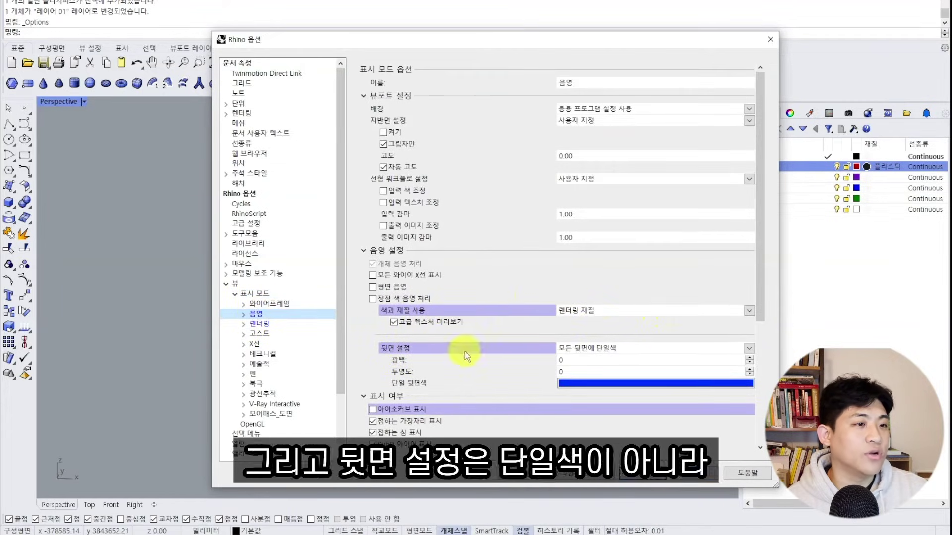
{"action": "left_click", "coordinate": [592, 349]}
{"action": "left_click", "coordinate": [600, 359]}
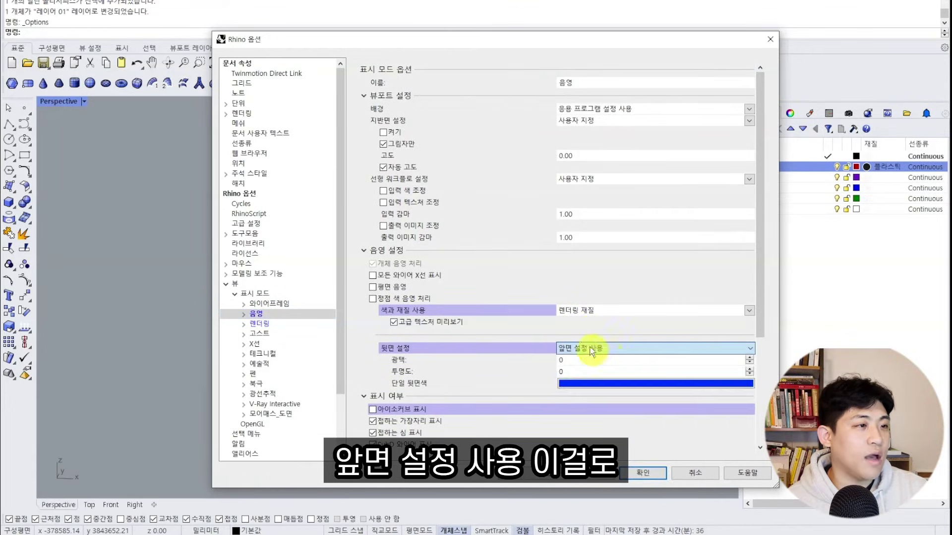
{"action": "left_click", "coordinate": [643, 473]}
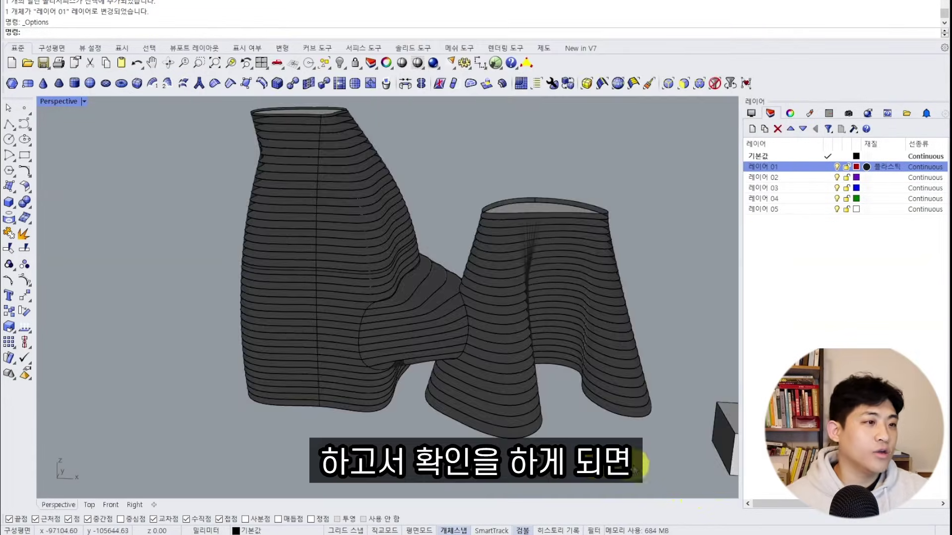
- Examine the dark outer skin and the floor slabs of both towers and the bridge up close and from several angles
{"action": "right_click_drag", "start_coordinate": [647, 458], "coordinate": [596, 426]}
{"action": "scroll", "coordinate": [633, 240], "scroll_direction": "up", "scroll_amount": 3}
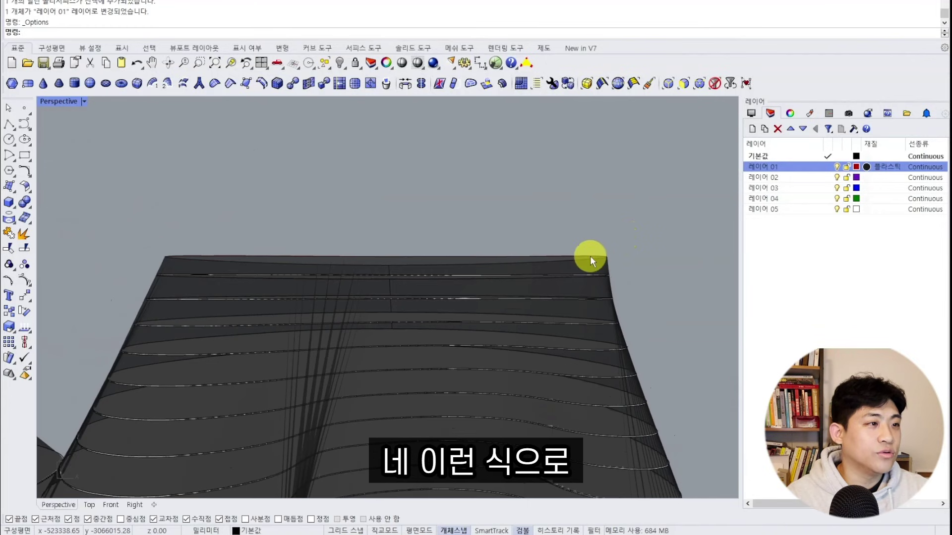
{"action": "left_click", "coordinate": [590, 257]}
{"action": "scroll", "coordinate": [590, 256], "scroll_direction": "down", "scroll_amount": 10}
{"action": "right_click_drag", "start_coordinate": [589, 238], "coordinate": [570, 268]}
{"action": "key", "text": "Escape"}
{"action": "scroll", "coordinate": [330, 325], "scroll_direction": "down", "scroll_amount": 5}
{"action": "right_click_drag", "start_coordinate": [334, 326], "coordinate": [361, 361]}
{"action": "scroll", "coordinate": [361, 362], "scroll_direction": "up", "scroll_amount": 5}
{"action": "right_click_drag", "start_coordinate": [460, 342], "coordinate": [552, 346]}
{"action": "scroll", "coordinate": [502, 378], "scroll_direction": "down", "scroll_amount": 5}
{"action": "scroll", "coordinate": [530, 352], "scroll_direction": "up", "scroll_amount": 3}
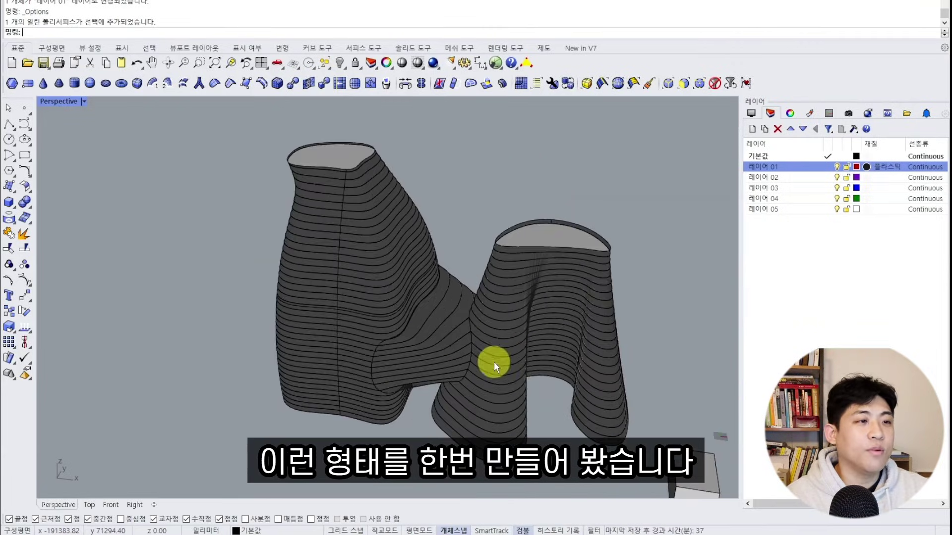